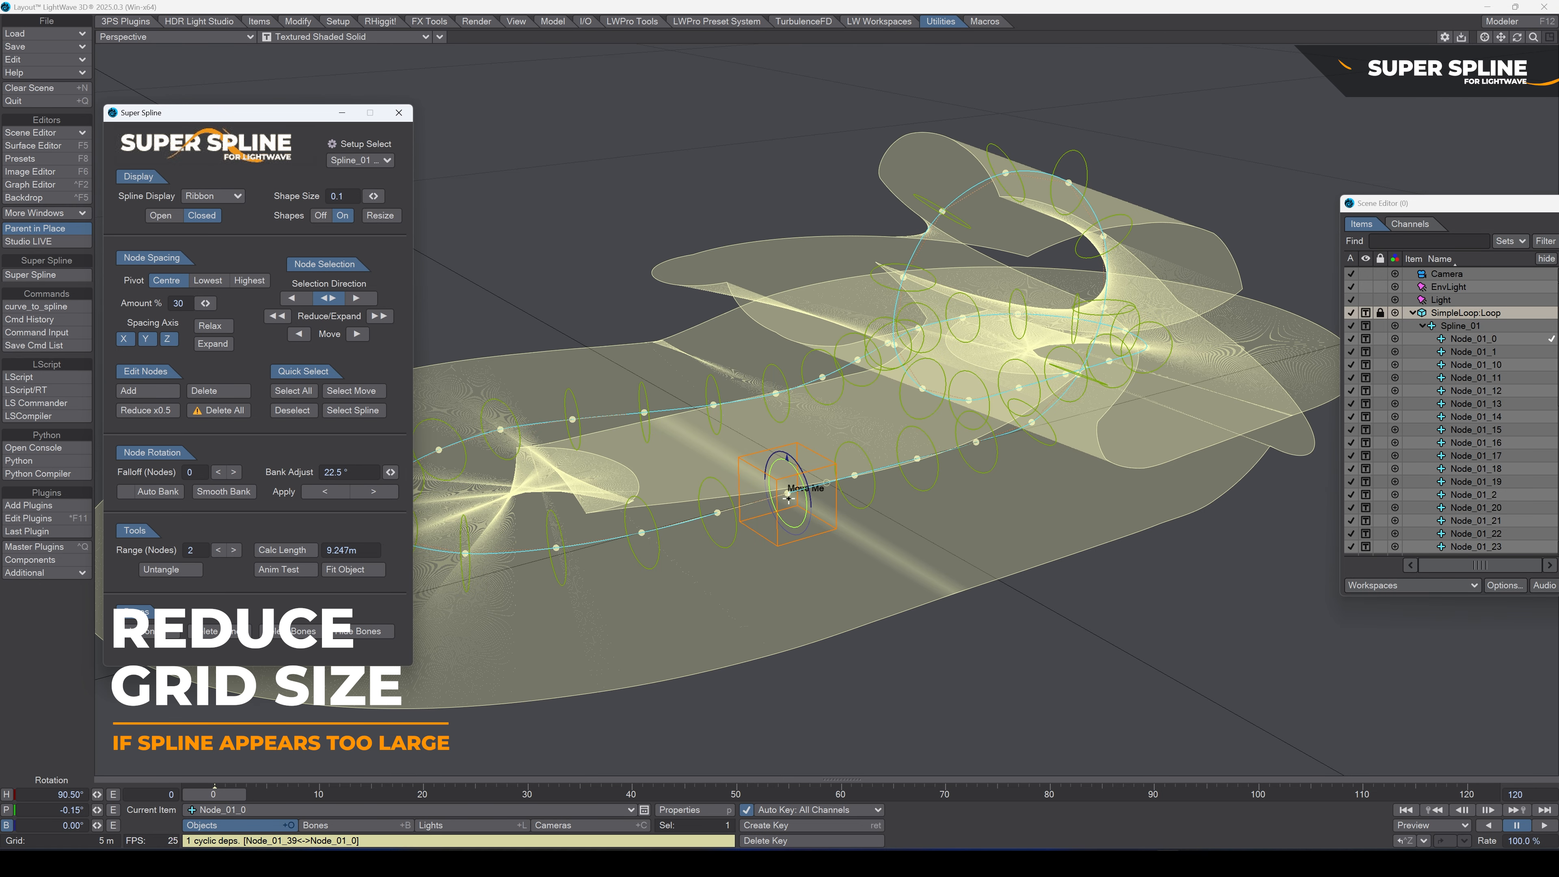
Step: Reduce the viewport grid size to 500 mm so the spline ribbon and node shapes display at a suitable scale
key("[")
key("[")
key("[")
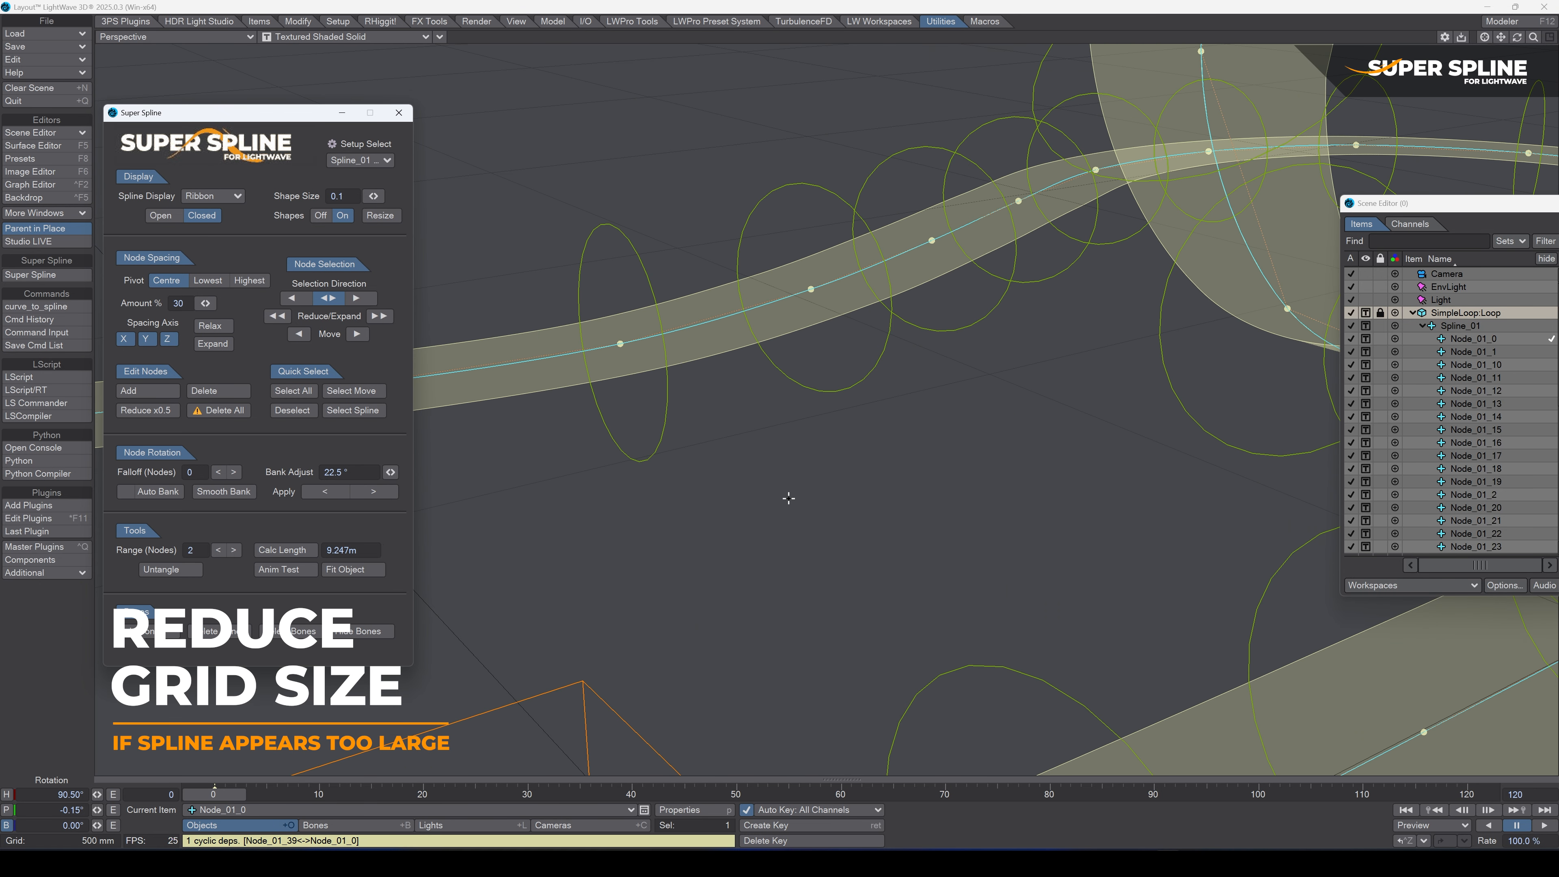
left_click_drag(1533, 37, 1488, 122)
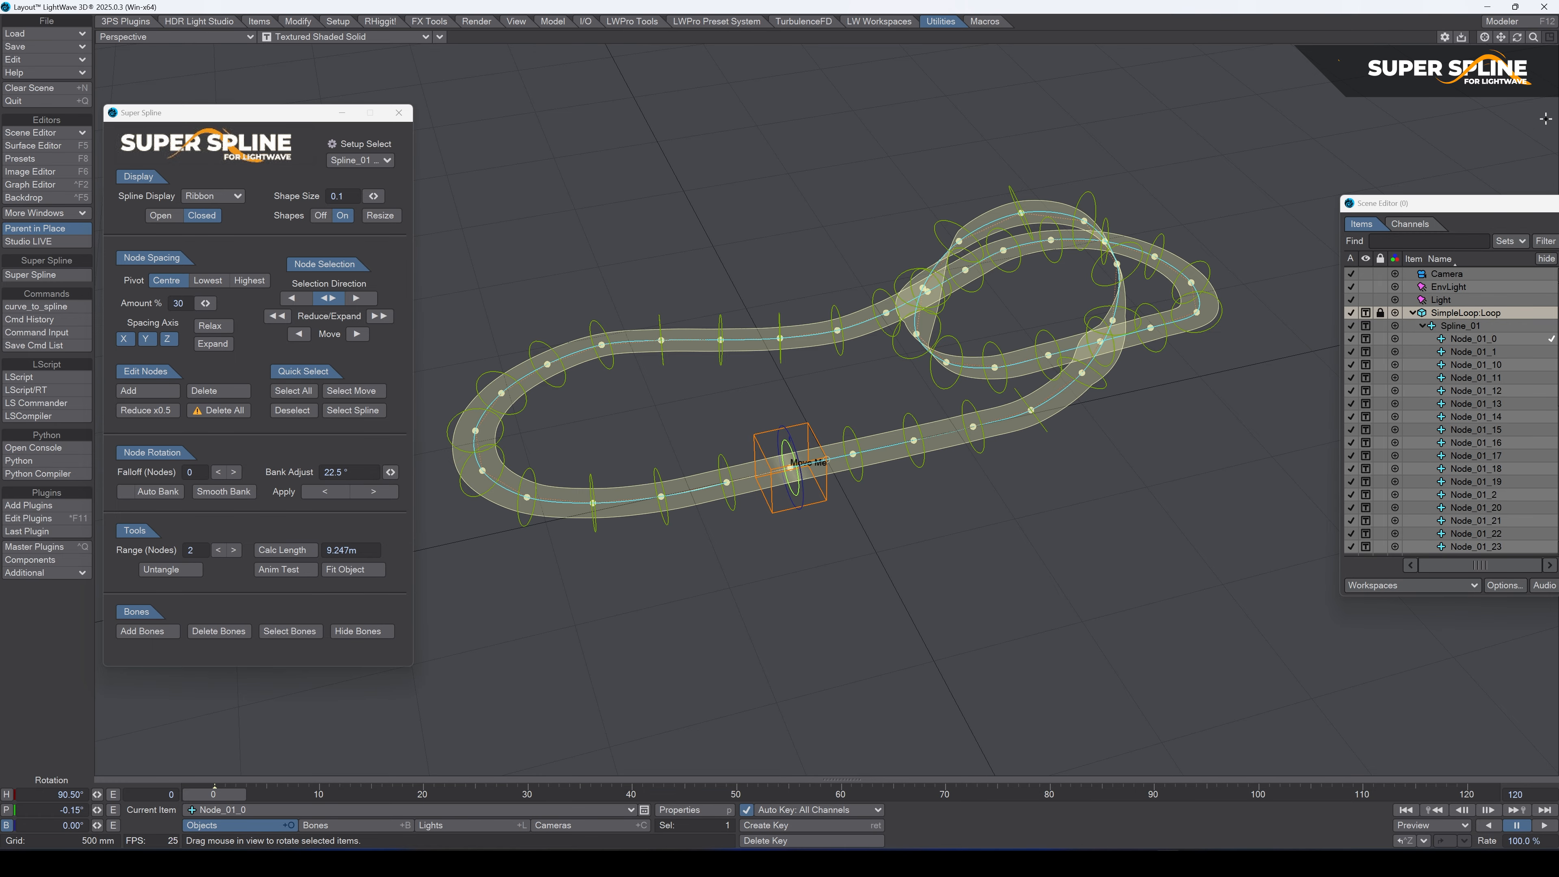
Step: Try raising Node_01_34 on the spline's tight bend by about 201 mm, and undo the move
mouse_move(1516, 37)
left_mouse_down()
mouse_move(1399, 61)
mouse_move(1536, 38)
left_mouse_up()
left_click_drag(1500, 37, 1500, 12)
left_click_drag(1533, 37, 1501, 38)
left_click(1140, 334)
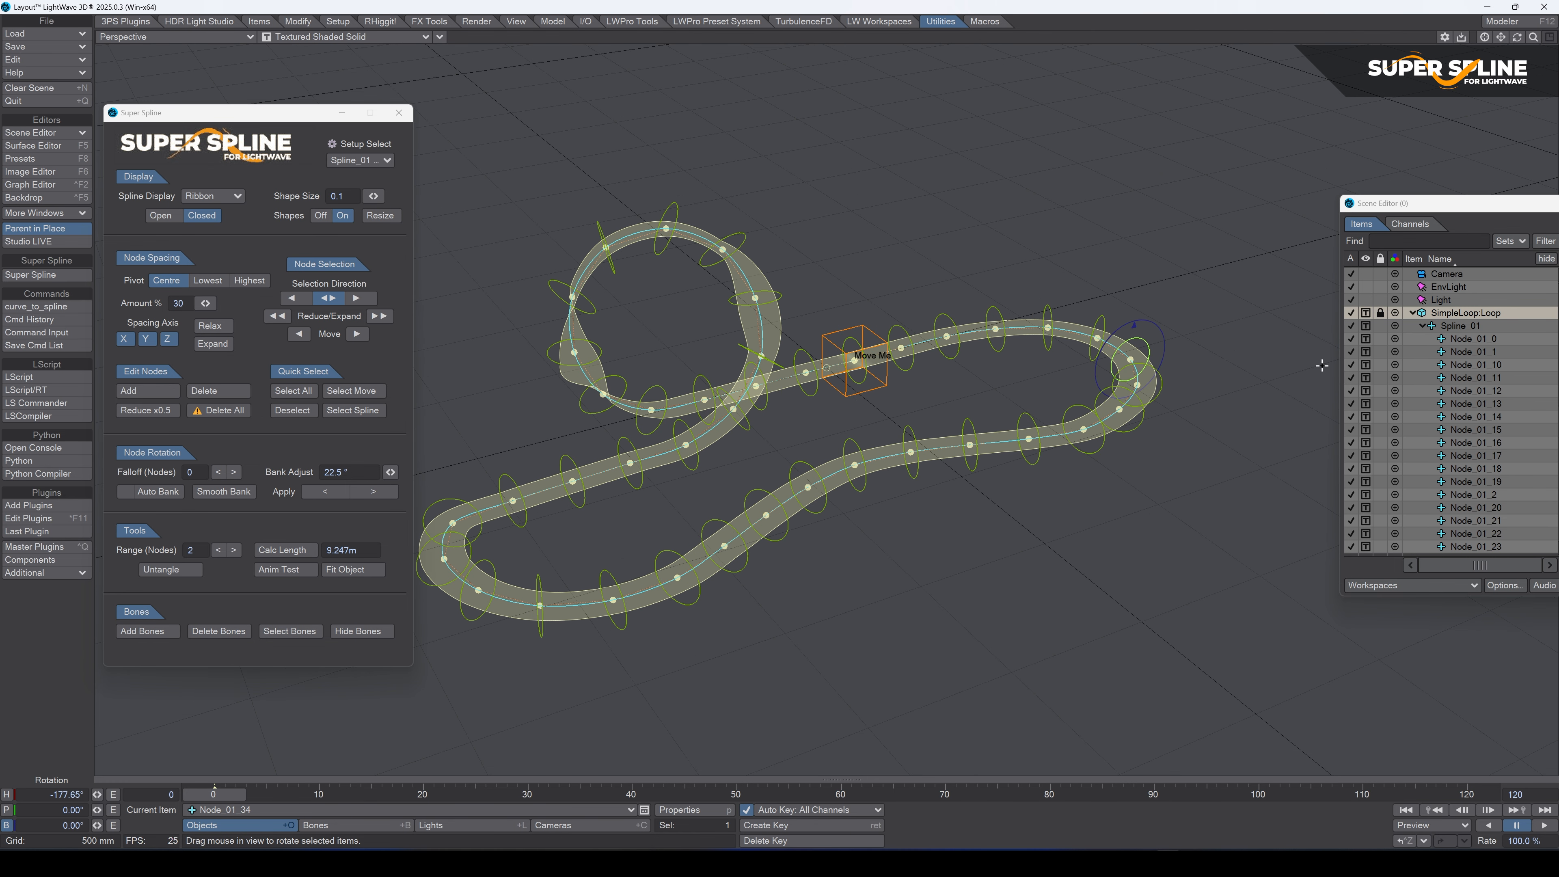
key("t")
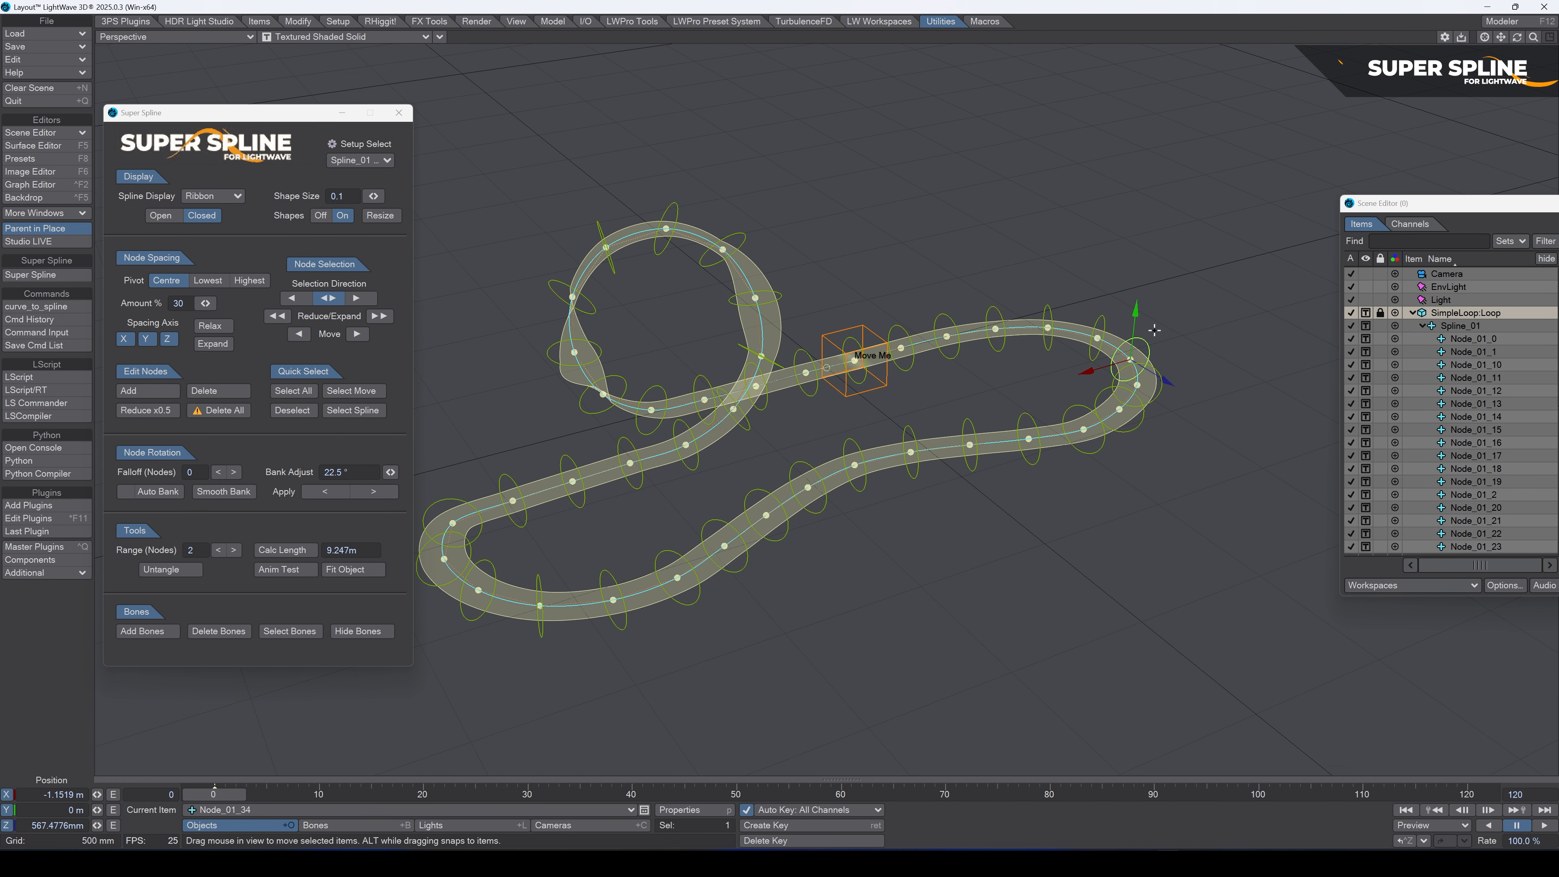
left_click_drag(1149, 325, 1150, 264)
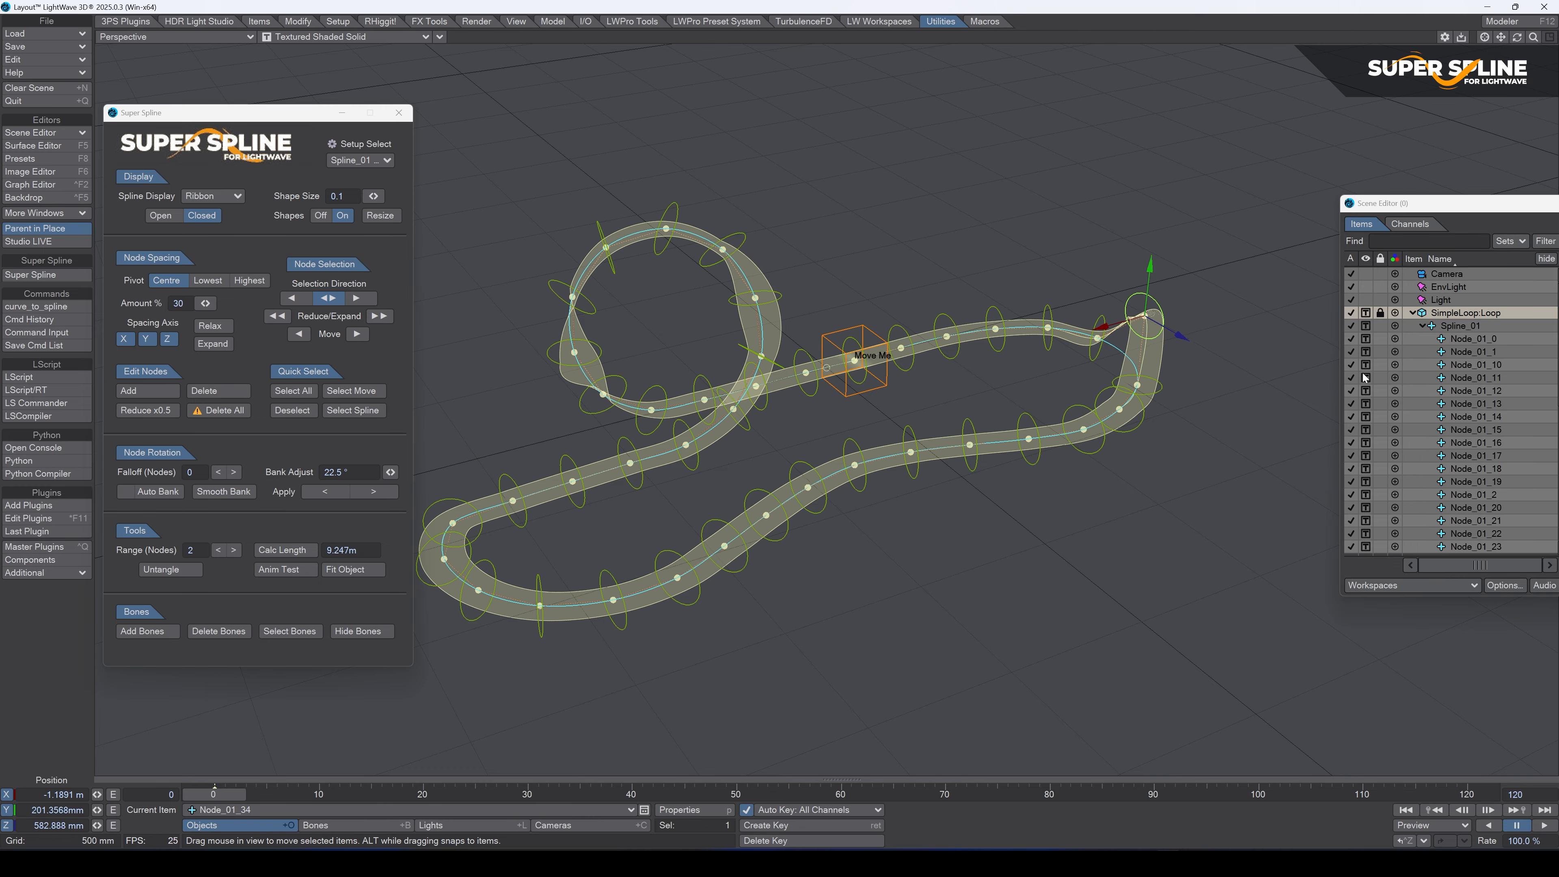
key("ctrl+z")
Step: Add Node_01_35, 36, 37 and 33 to the selection, try raising all five nodes, and undo the move
left_click(1102, 322, "shift")
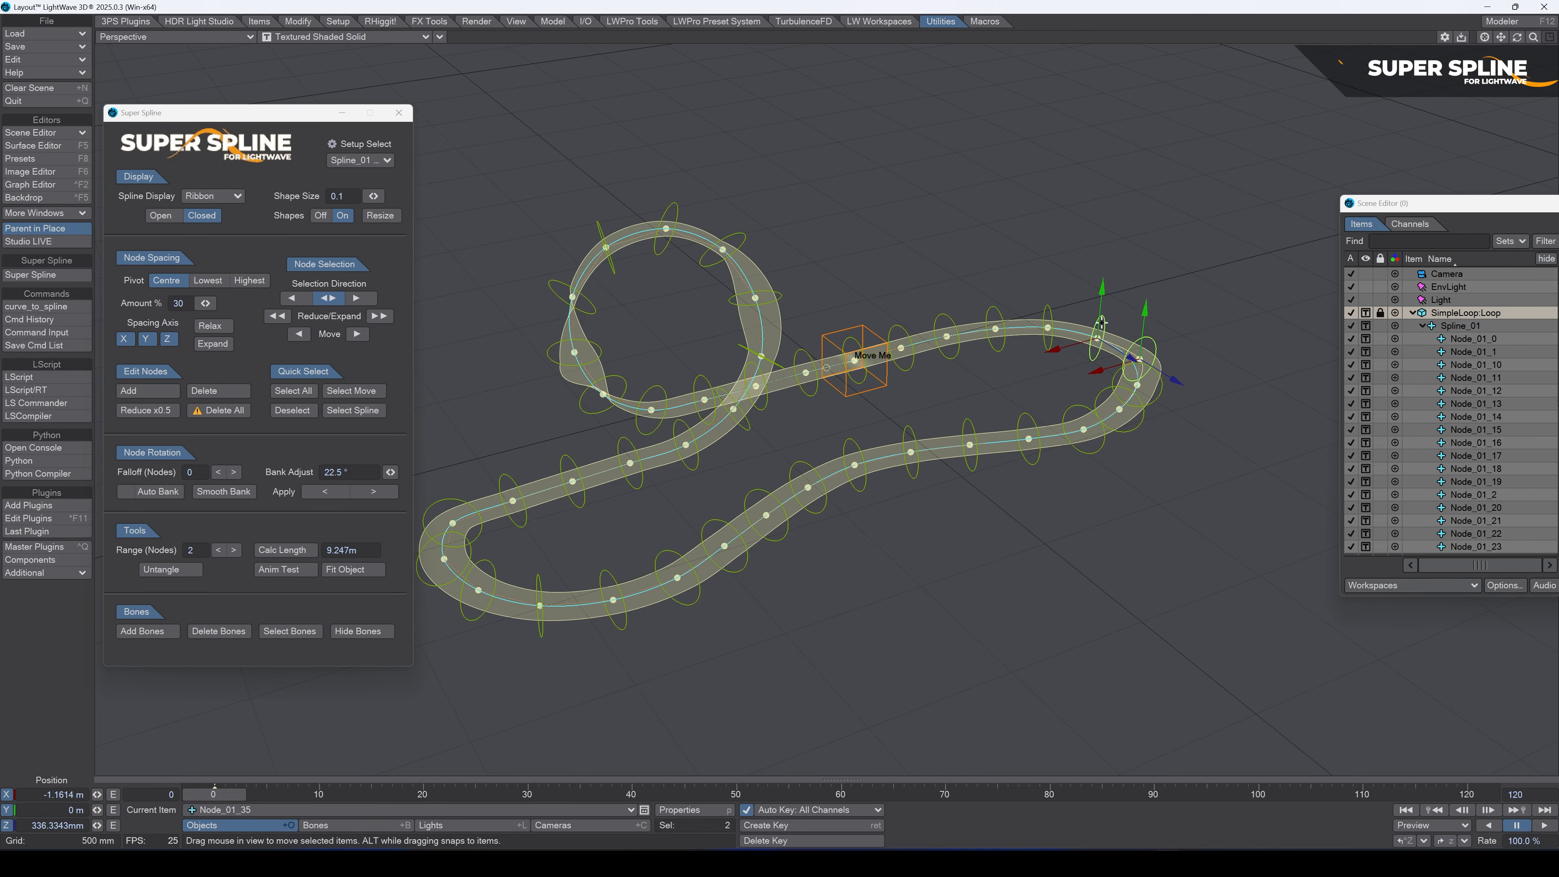
left_click(1048, 327, "shift")
left_click(995, 329, "shift")
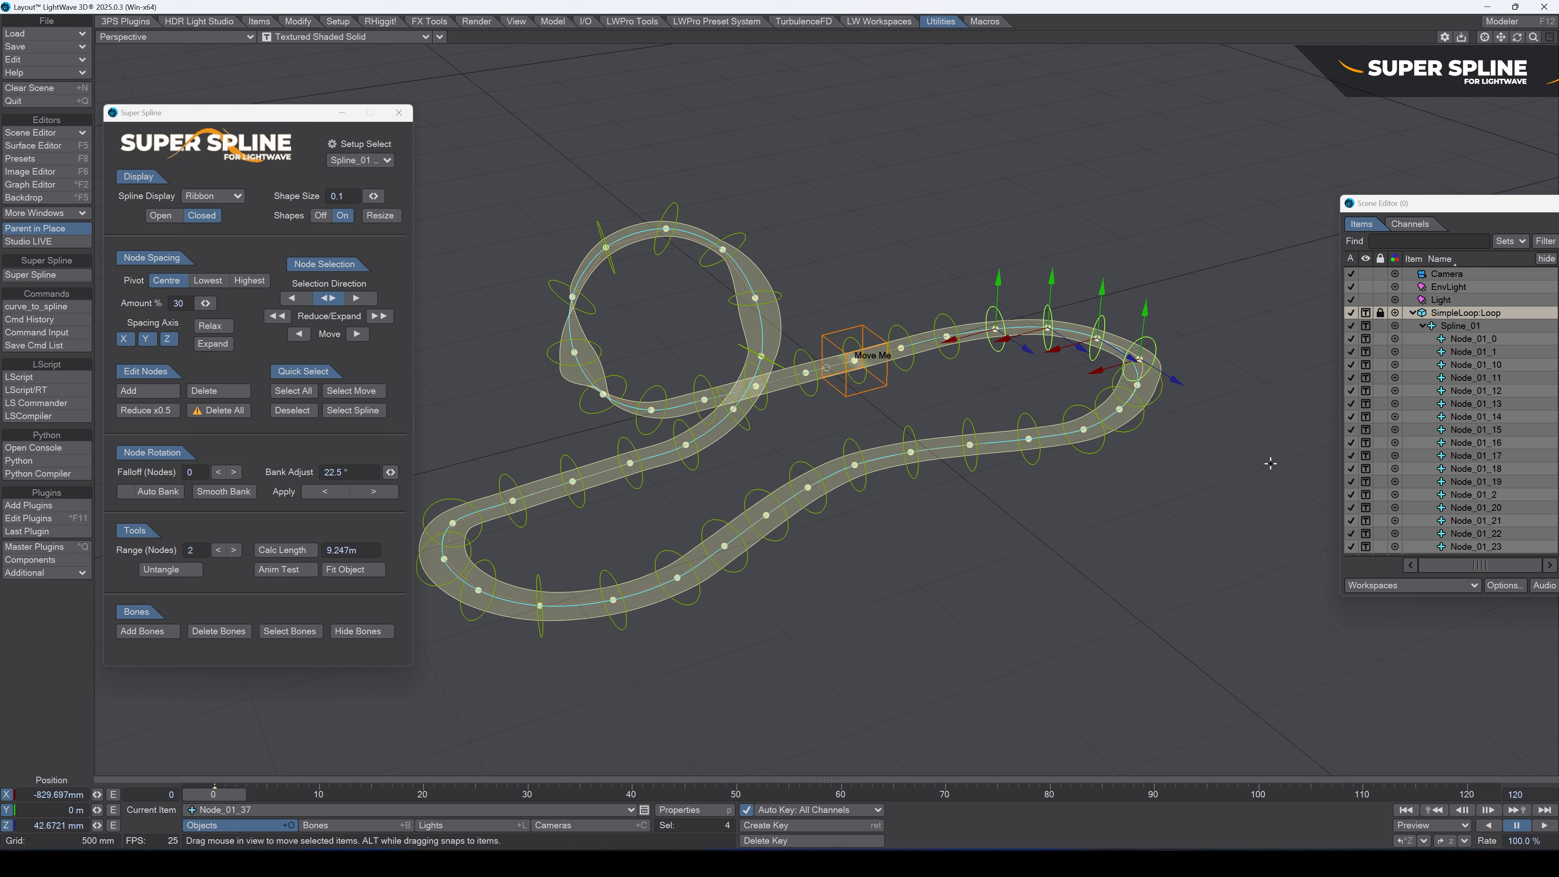
left_click(1171, 400, "shift")
left_click_drag(1153, 316, 1154, 252)
key("ctrl+z")
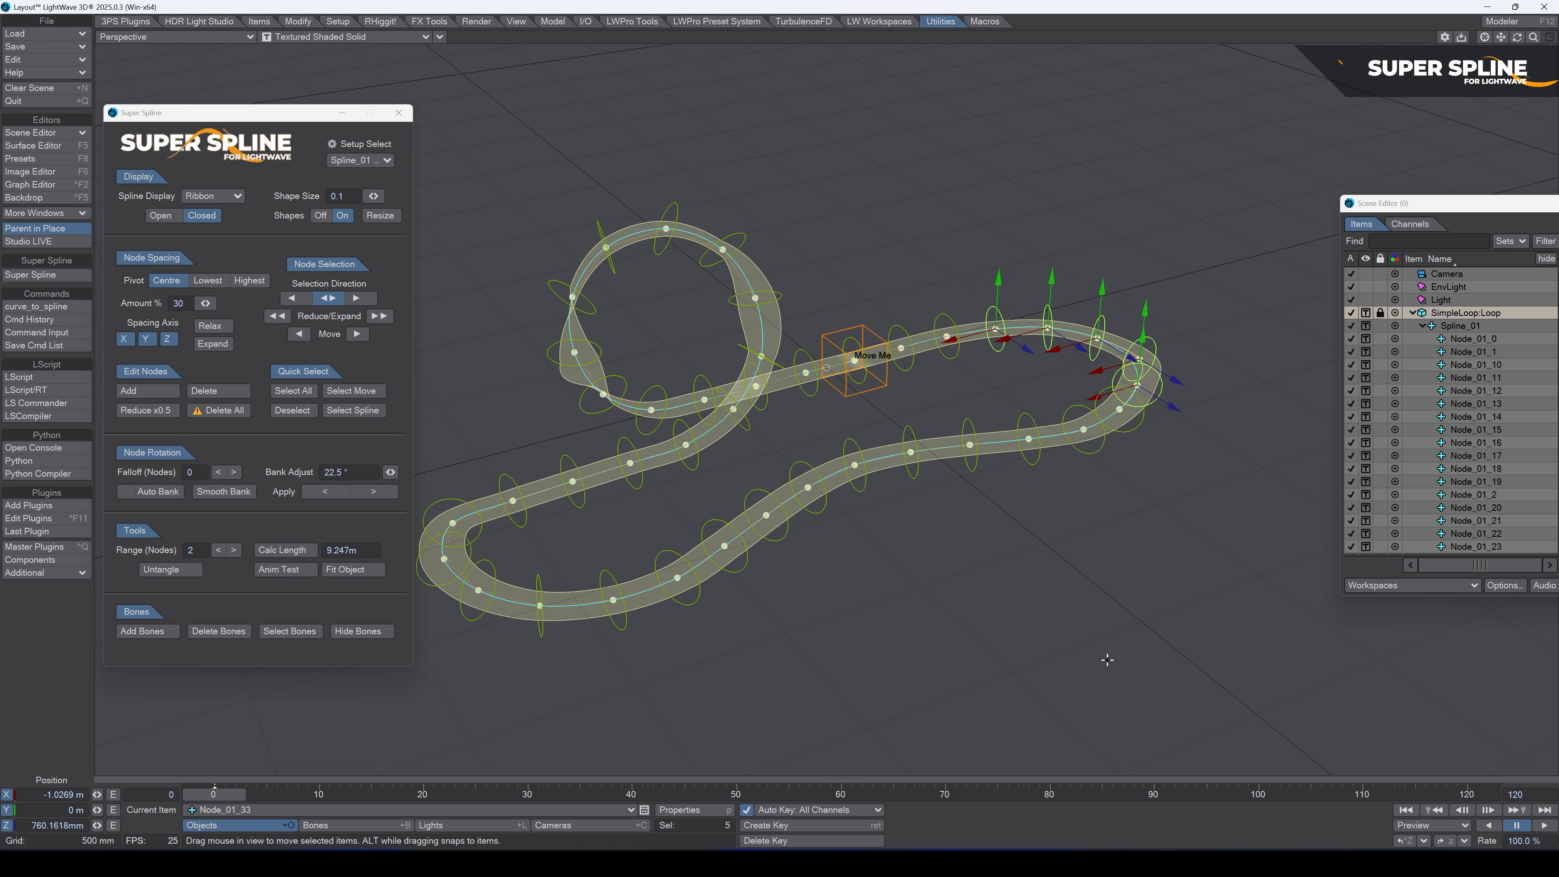
Step: Activate rotation and shift a single-node selection forward from Node_01_35 and back along the spline
left_click(366, 334)
left_click(1223, 158)
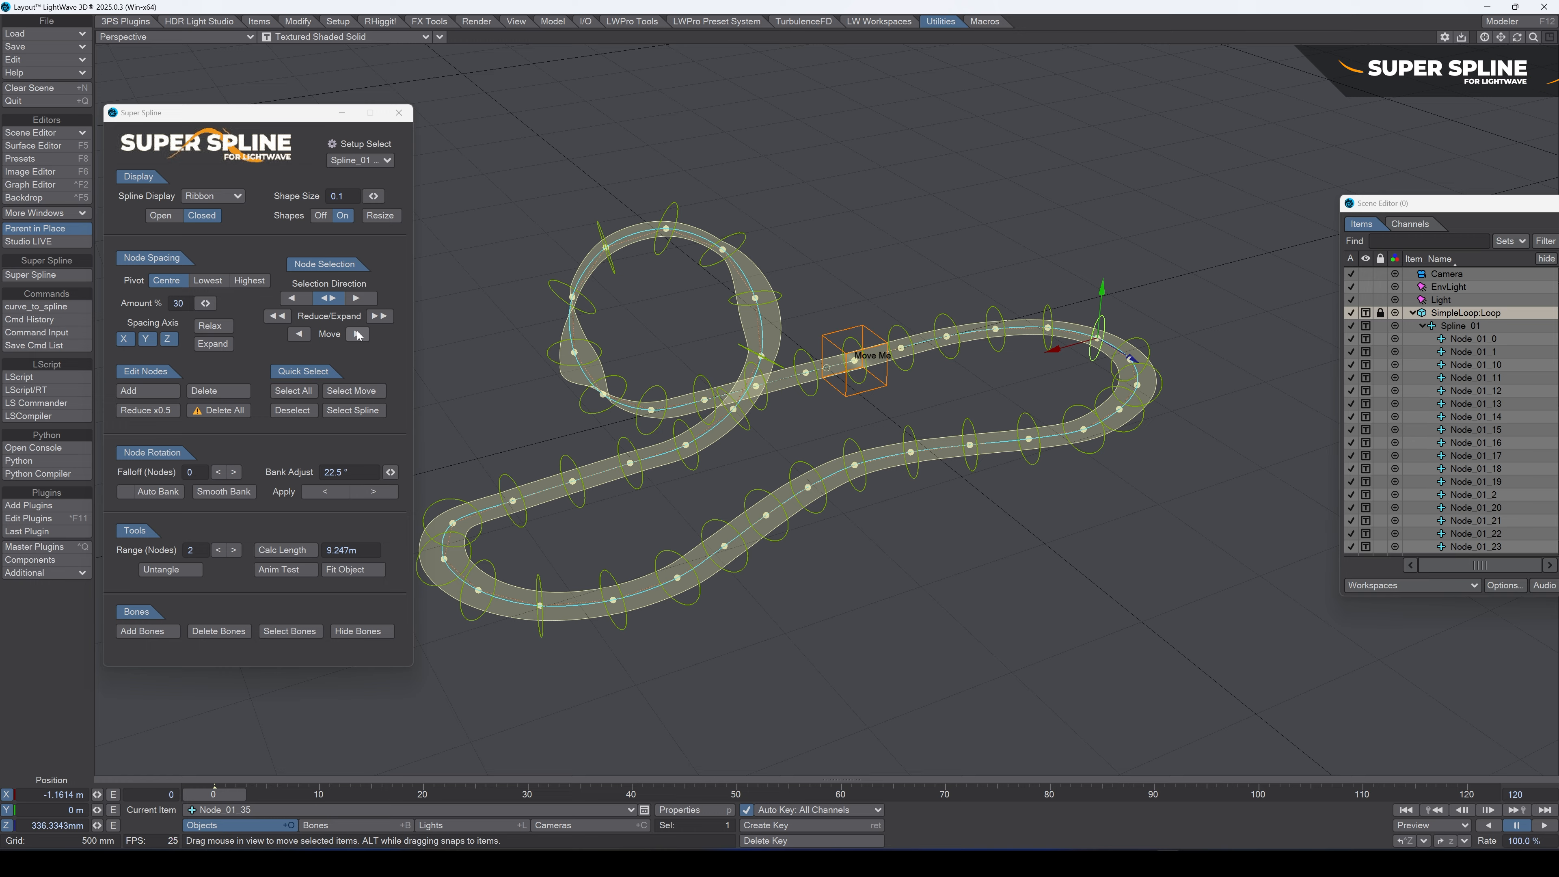
key("y")
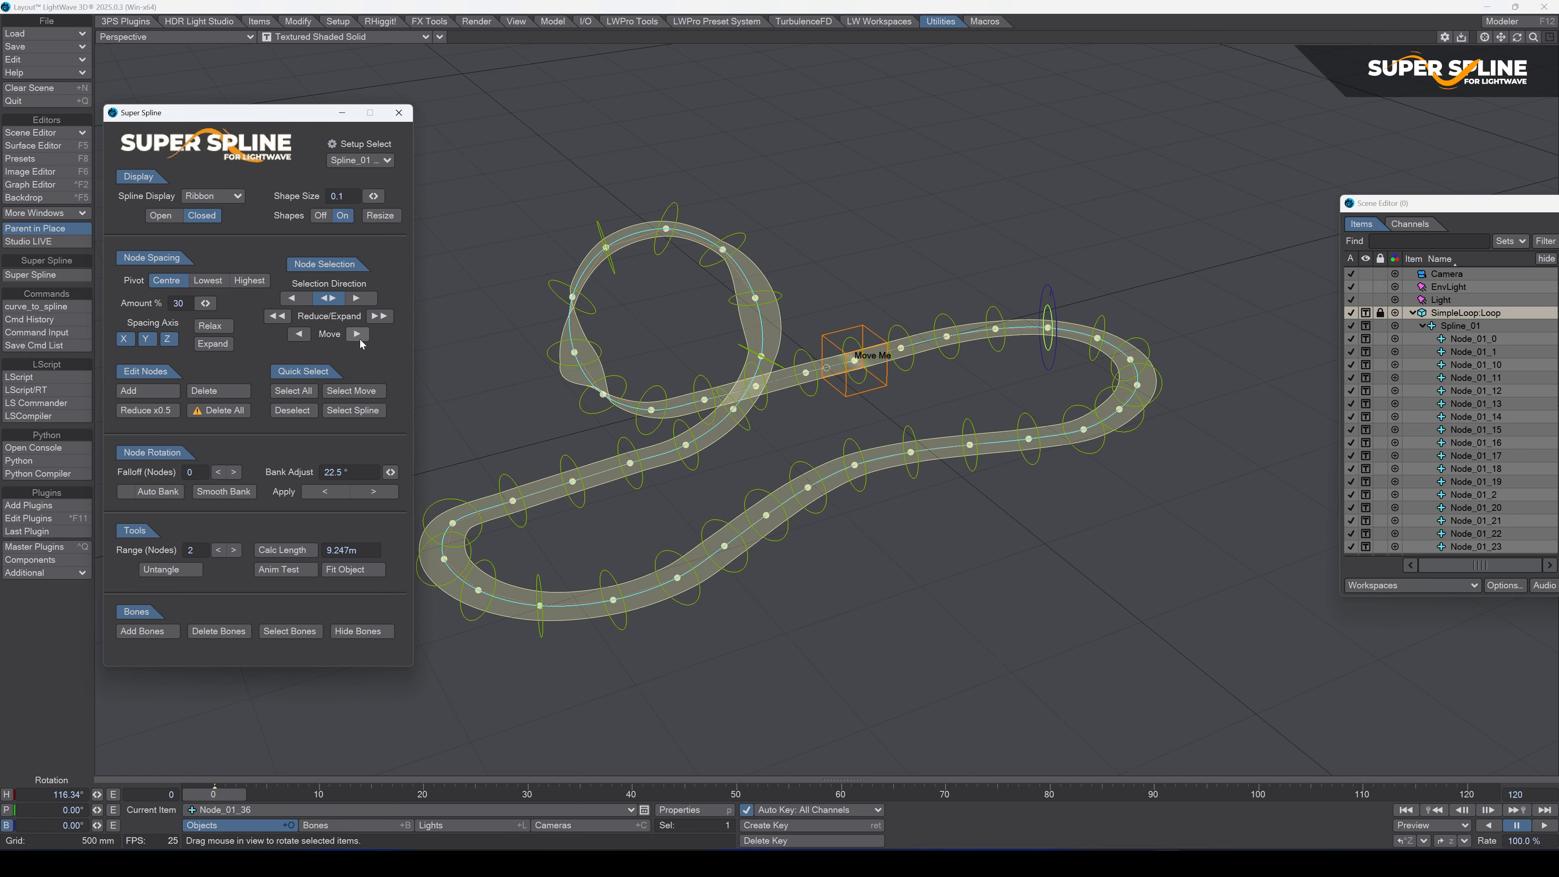
left_click(358, 339)
left_click(302, 336)
left_click(302, 335)
left_click(302, 335)
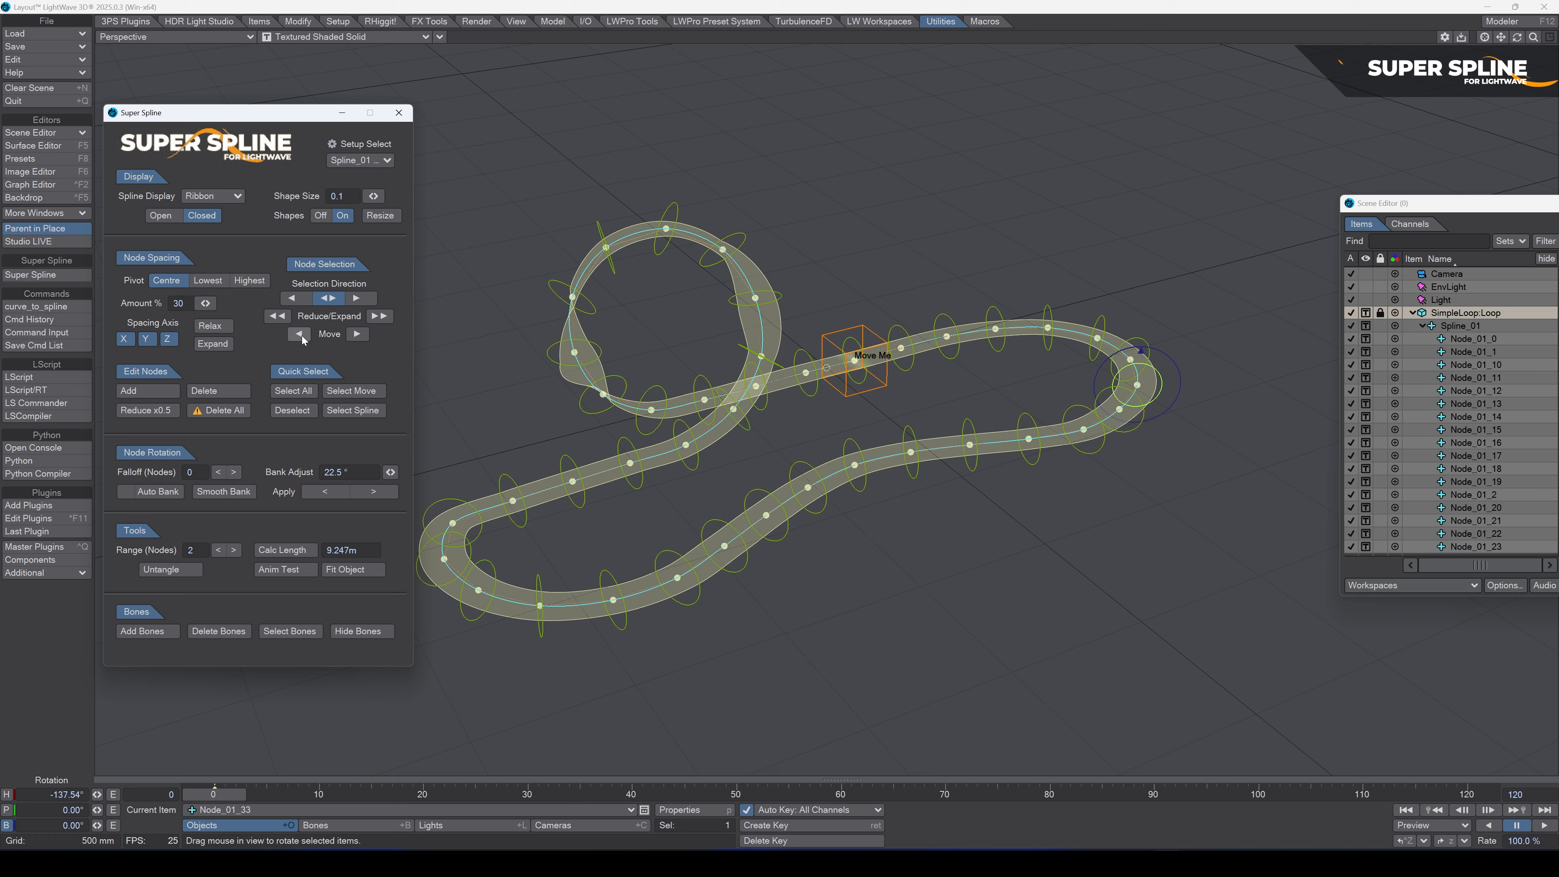
left_click(302, 335)
left_click(302, 335)
left_click(302, 335)
left_click(303, 336)
Step: Cycle the item selection through the spline's nodes one at a time in both directions
key("Up")
key("Down")
key("Down")
key("Down")
key("Down")
key("Down")
key("Down")
key("Down")
key("Down")
key("Up")
key("Up")
key("Down")
Step: Expand the selection from Node_01_35 in both directions to nine nodes
left_click(382, 315)
left_click(381, 316)
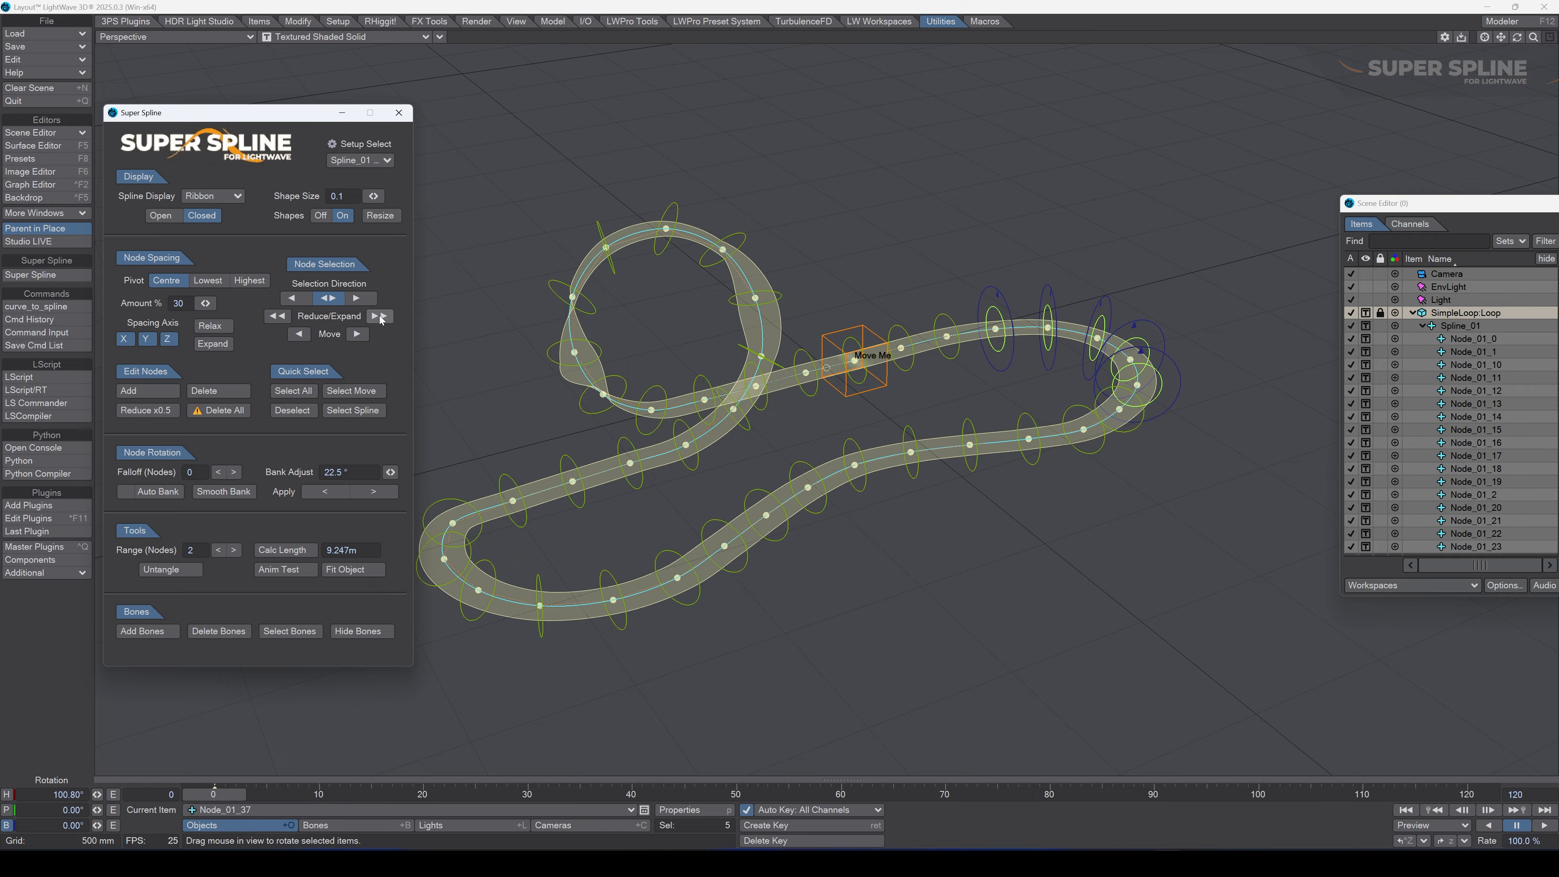
left_click(381, 316)
left_click(381, 316)
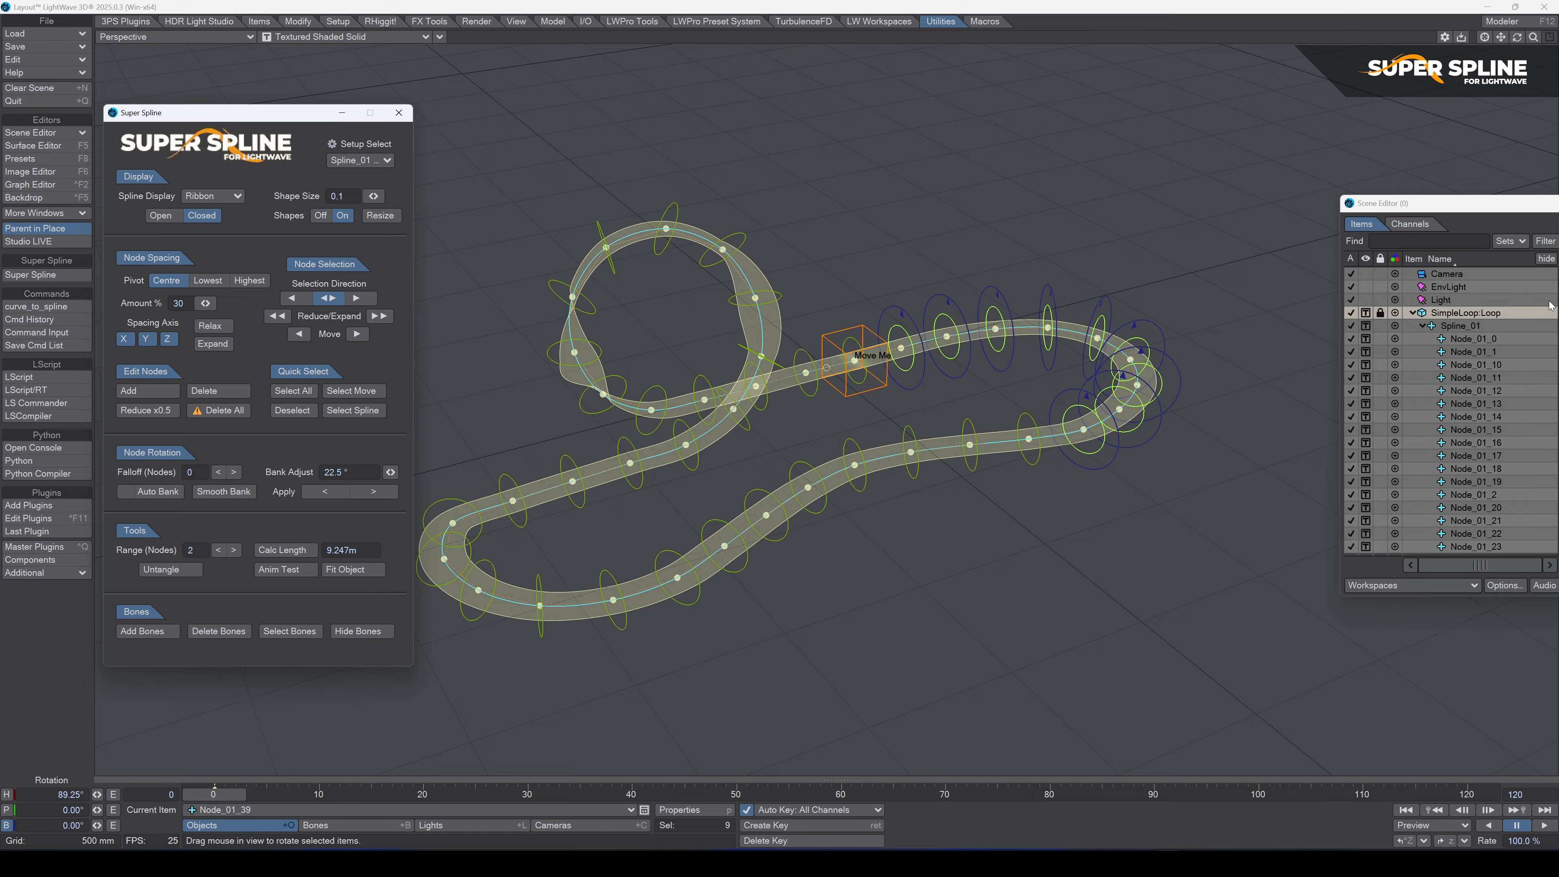
Step: Try raising the nine selected nodes by about 201 mm, and undo the move
key("t")
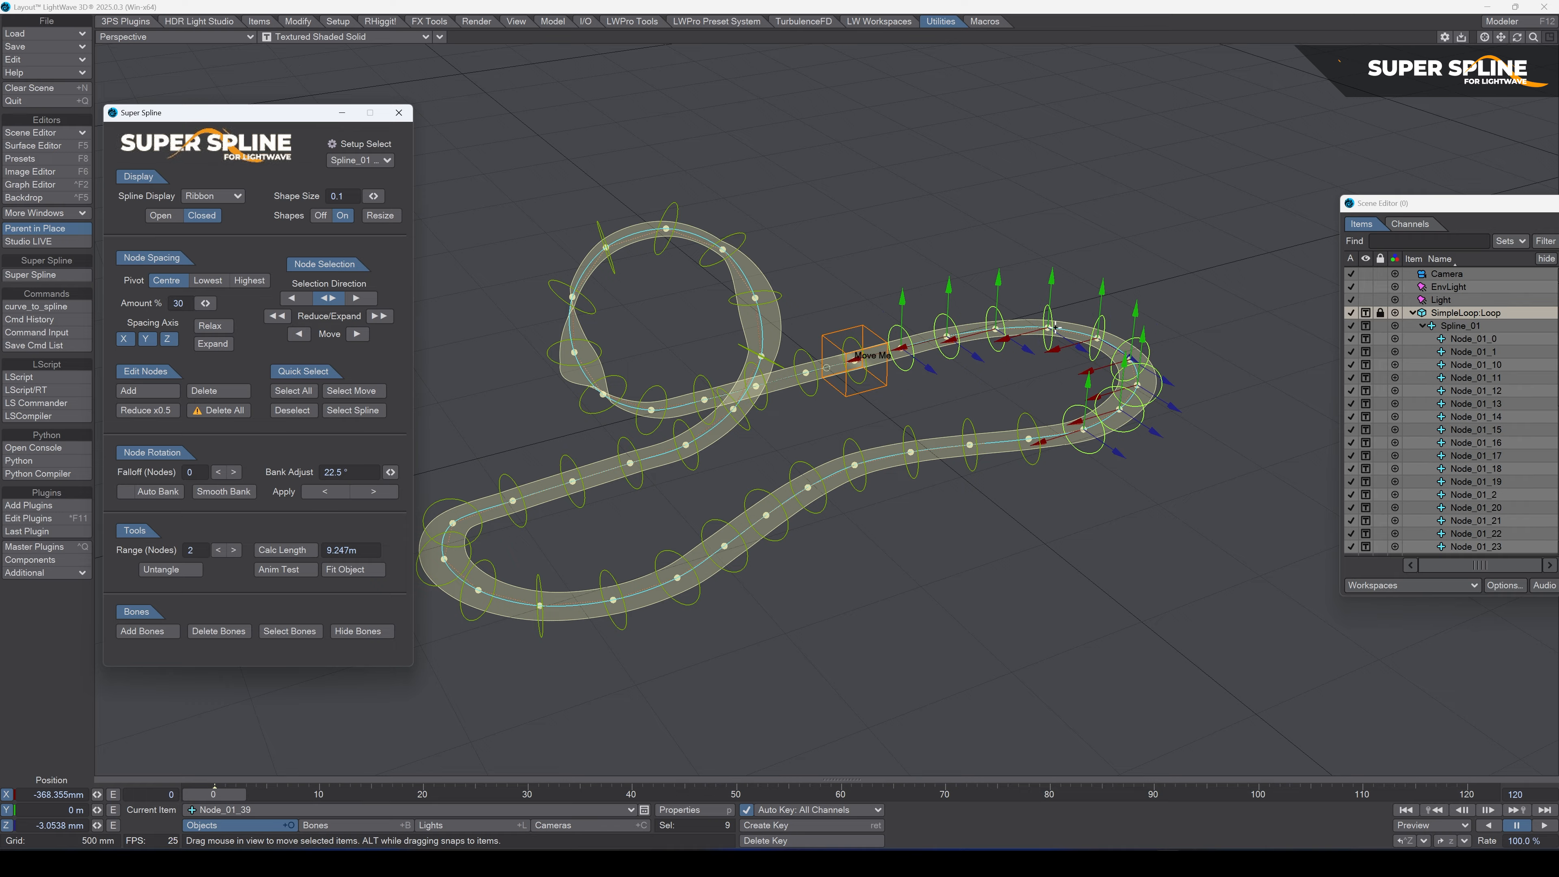
left_click_drag(1053, 285, 1055, 243)
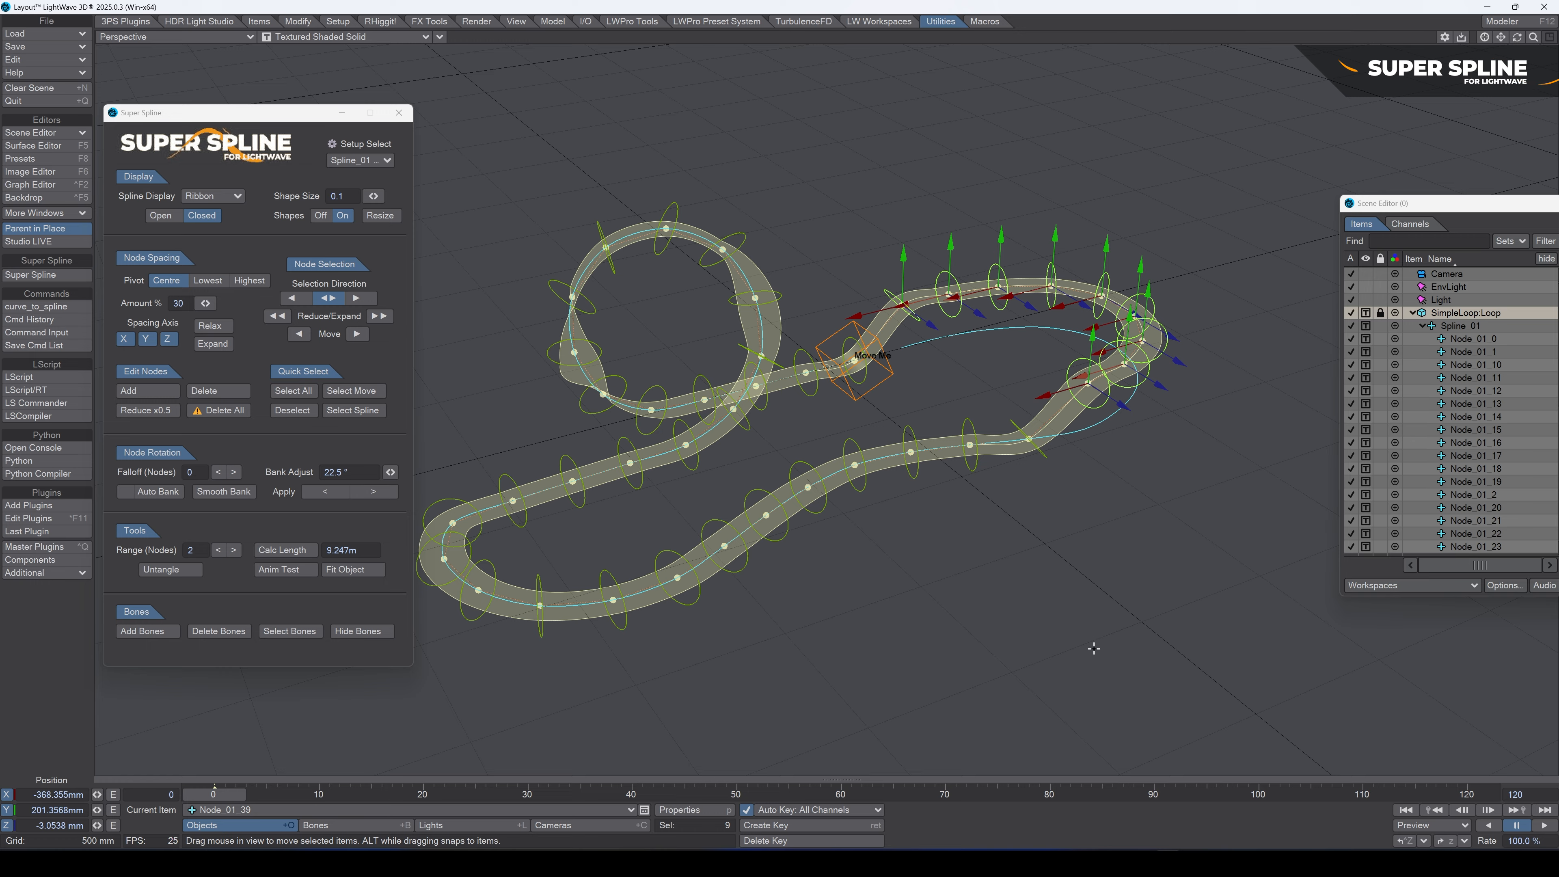
key("ctrl+z")
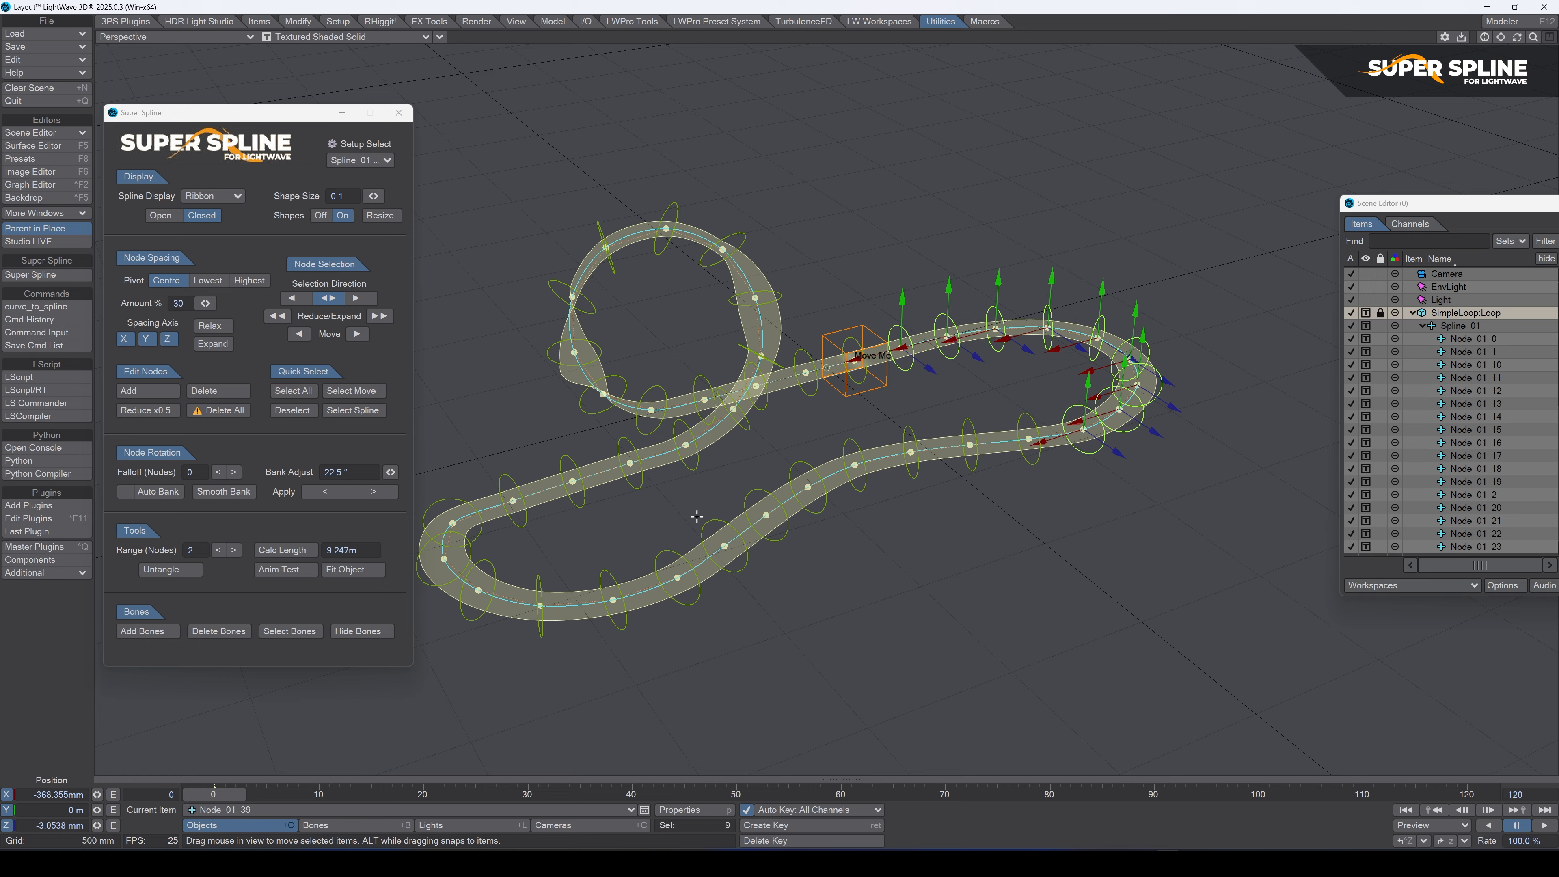
Step: Reduce the selection to three nodes, and expand it to seven with rotation active
left_click(277, 316)
left_click(277, 316)
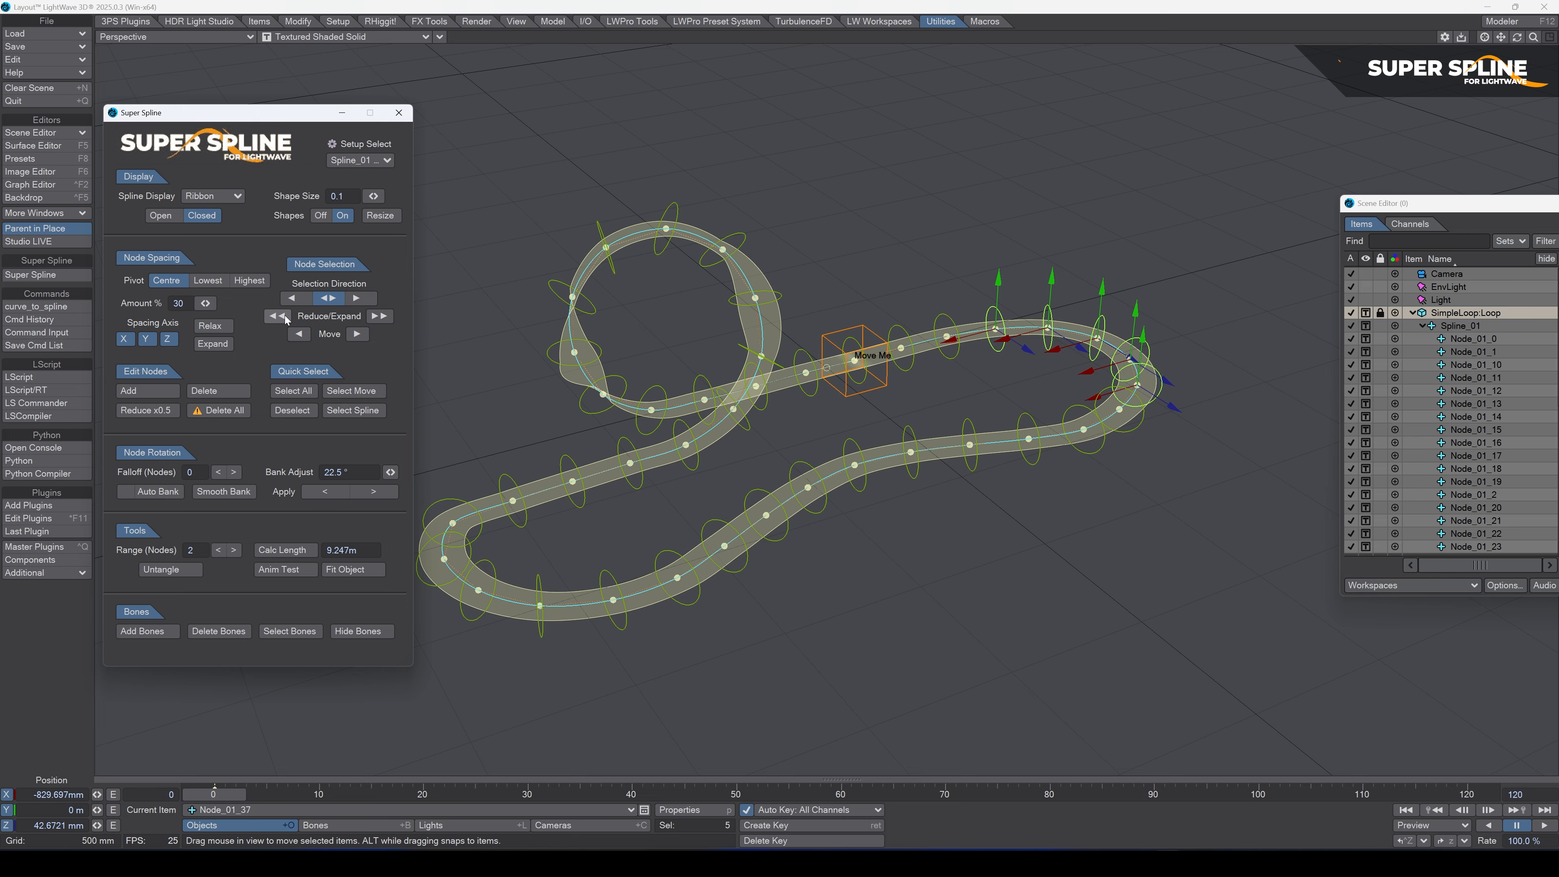
left_click(284, 318)
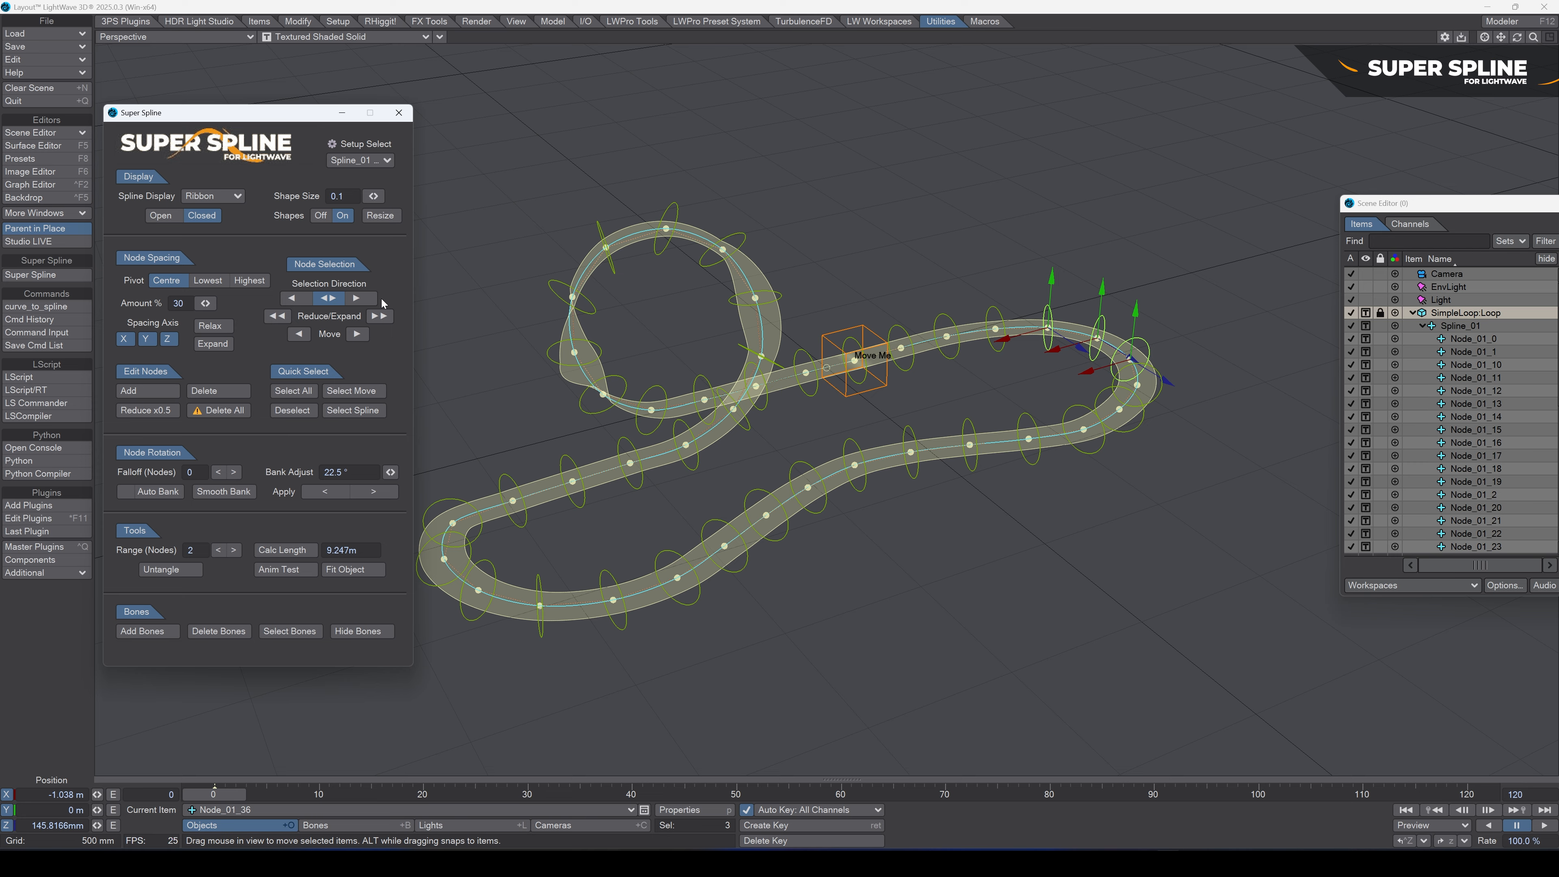
key("y")
left_click(378, 315)
left_click(378, 315)
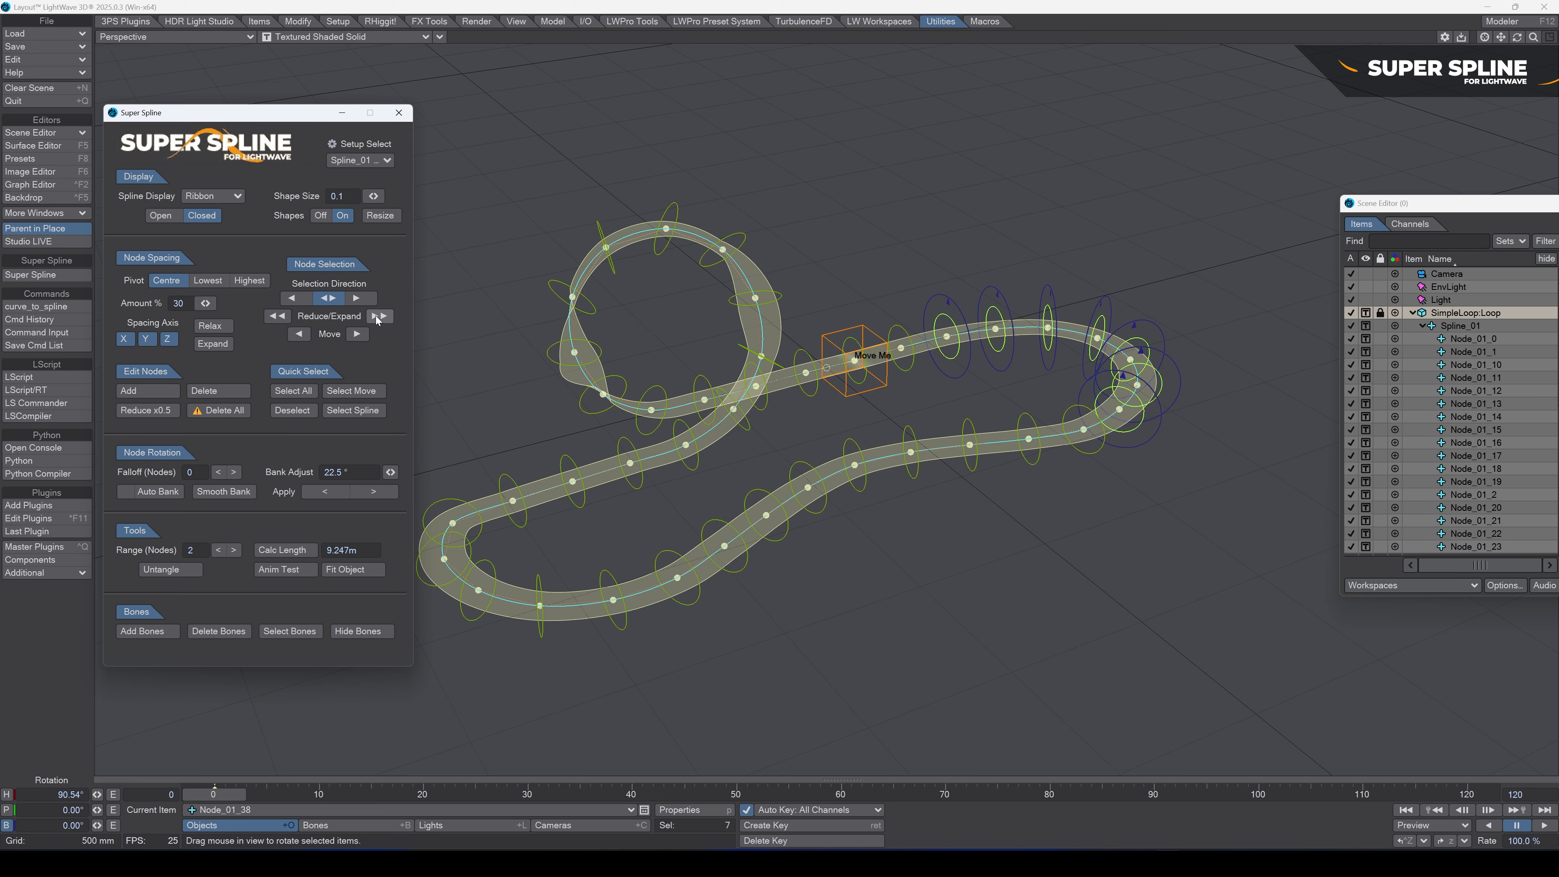
Step: Reduce the seven-node selection to its central node, Node_01_35
left_click(277, 315)
left_click(276, 315)
left_click(277, 316)
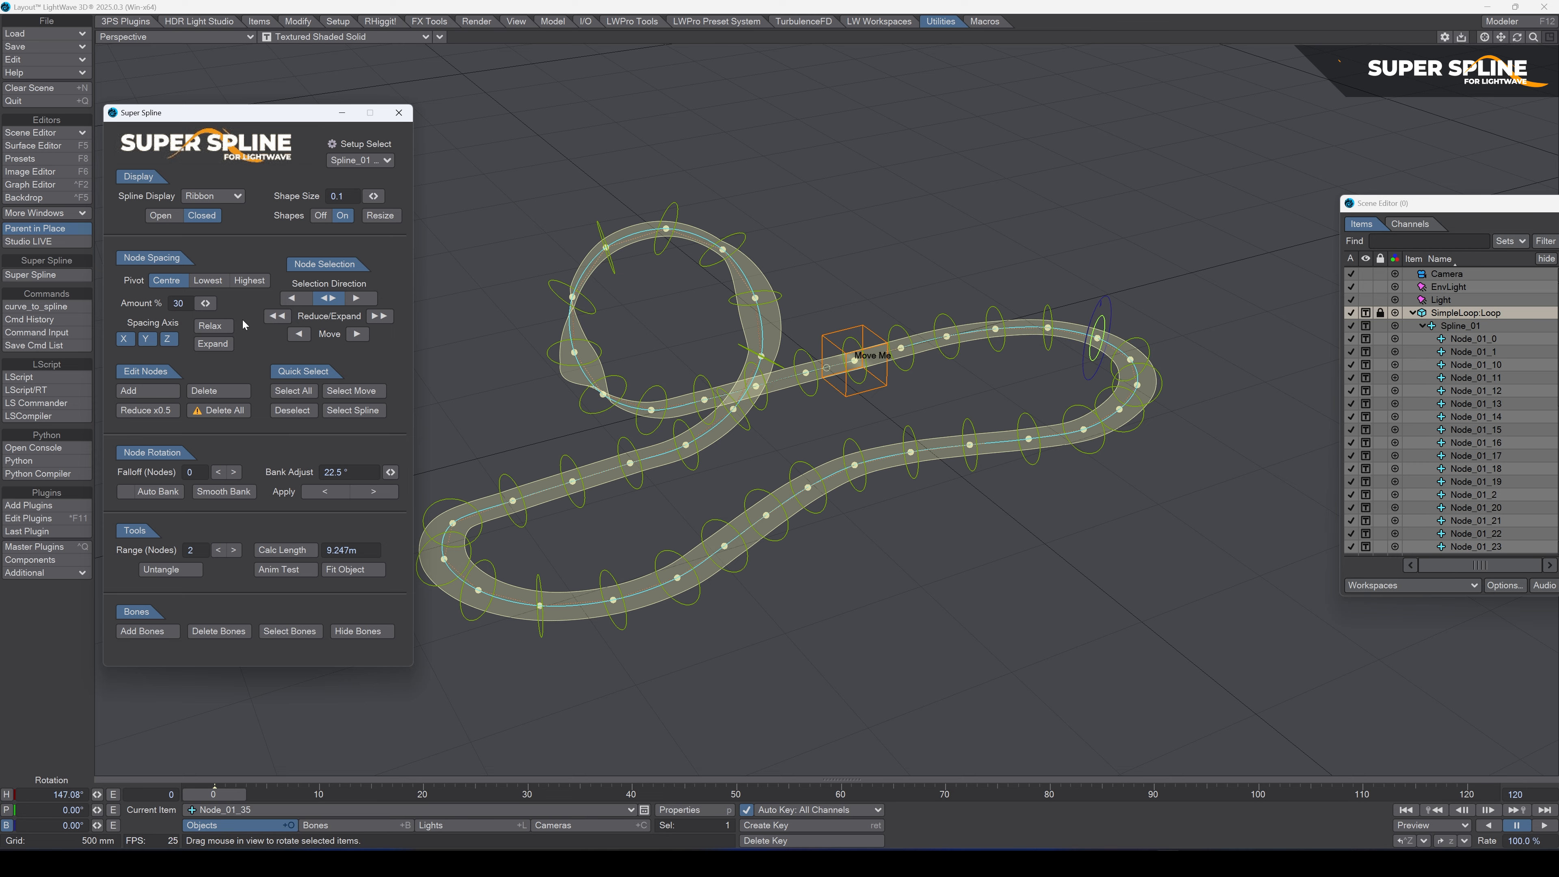
Step: Set the selection direction to forward only and expand the selection from Node_01_35 along the spline
left_click(356, 298)
left_click(382, 317)
left_click(381, 317)
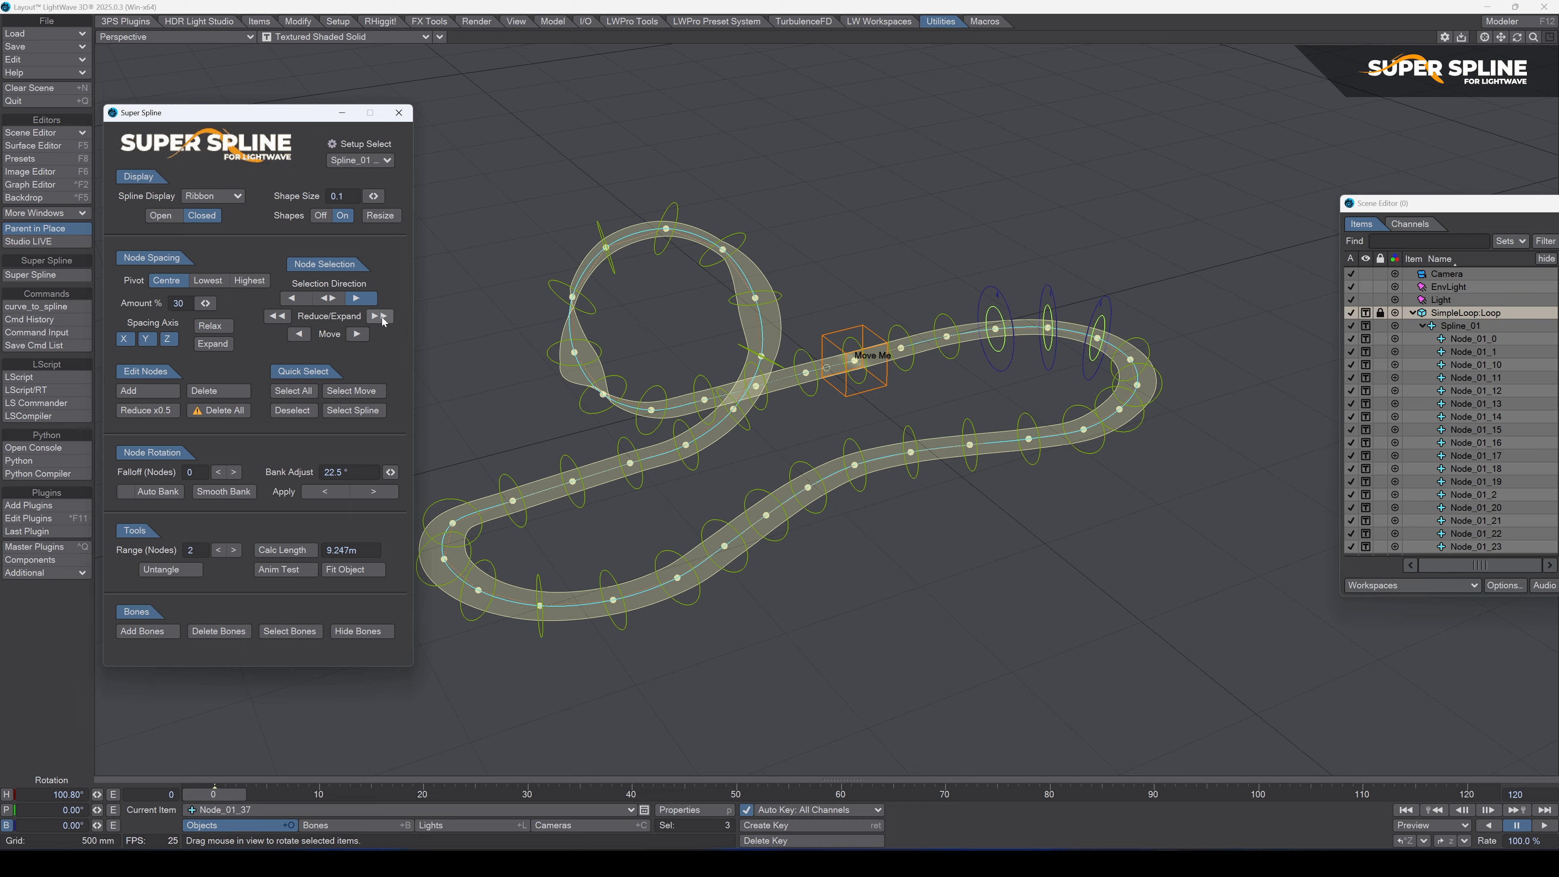
left_click(381, 317)
left_click(381, 317)
Step: Reduce the forward selection until only Node_01_0 remains selected
left_click(275, 320)
left_click(275, 319)
left_click(274, 319)
left_click(275, 319)
left_click(275, 319)
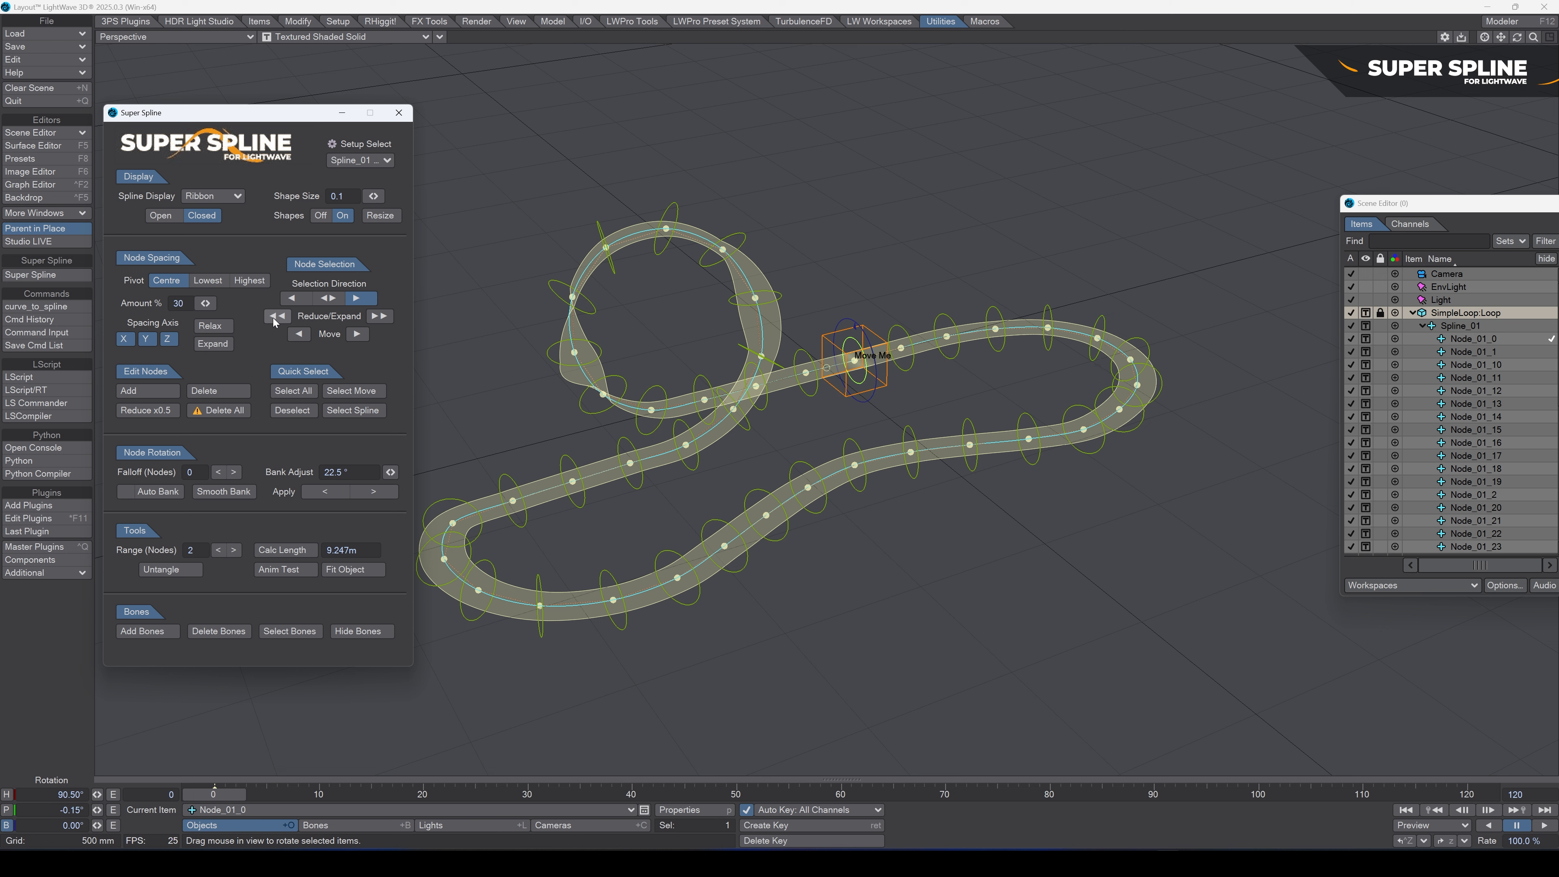
left_click(381, 317)
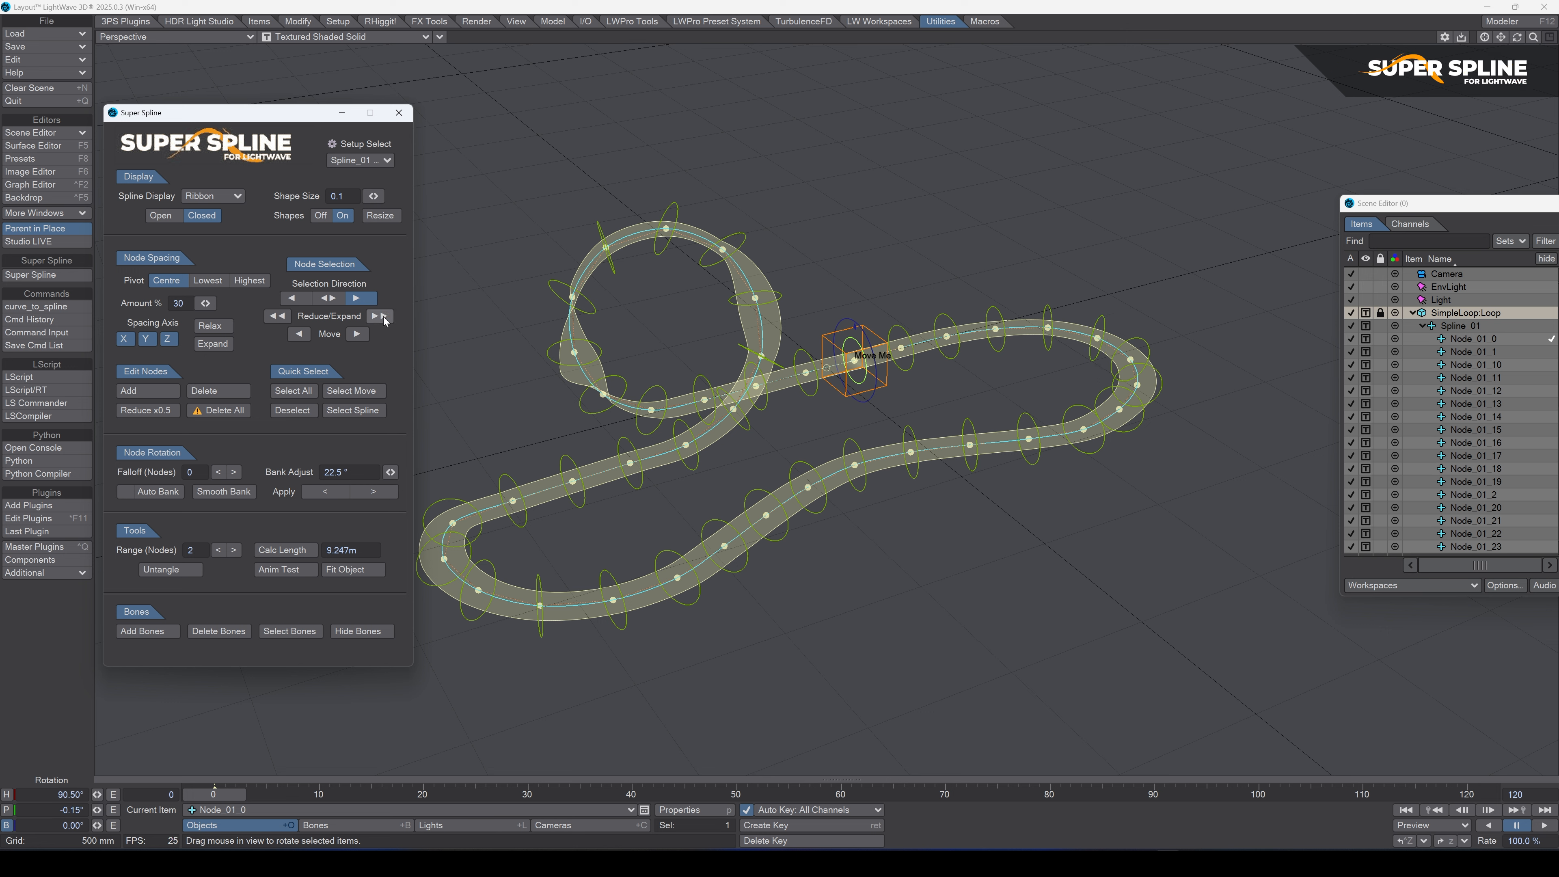
Step: Select Node_01_35, set the selection direction to backward only and expand the selection to six nodes
left_click(1048, 328)
left_click(1097, 338)
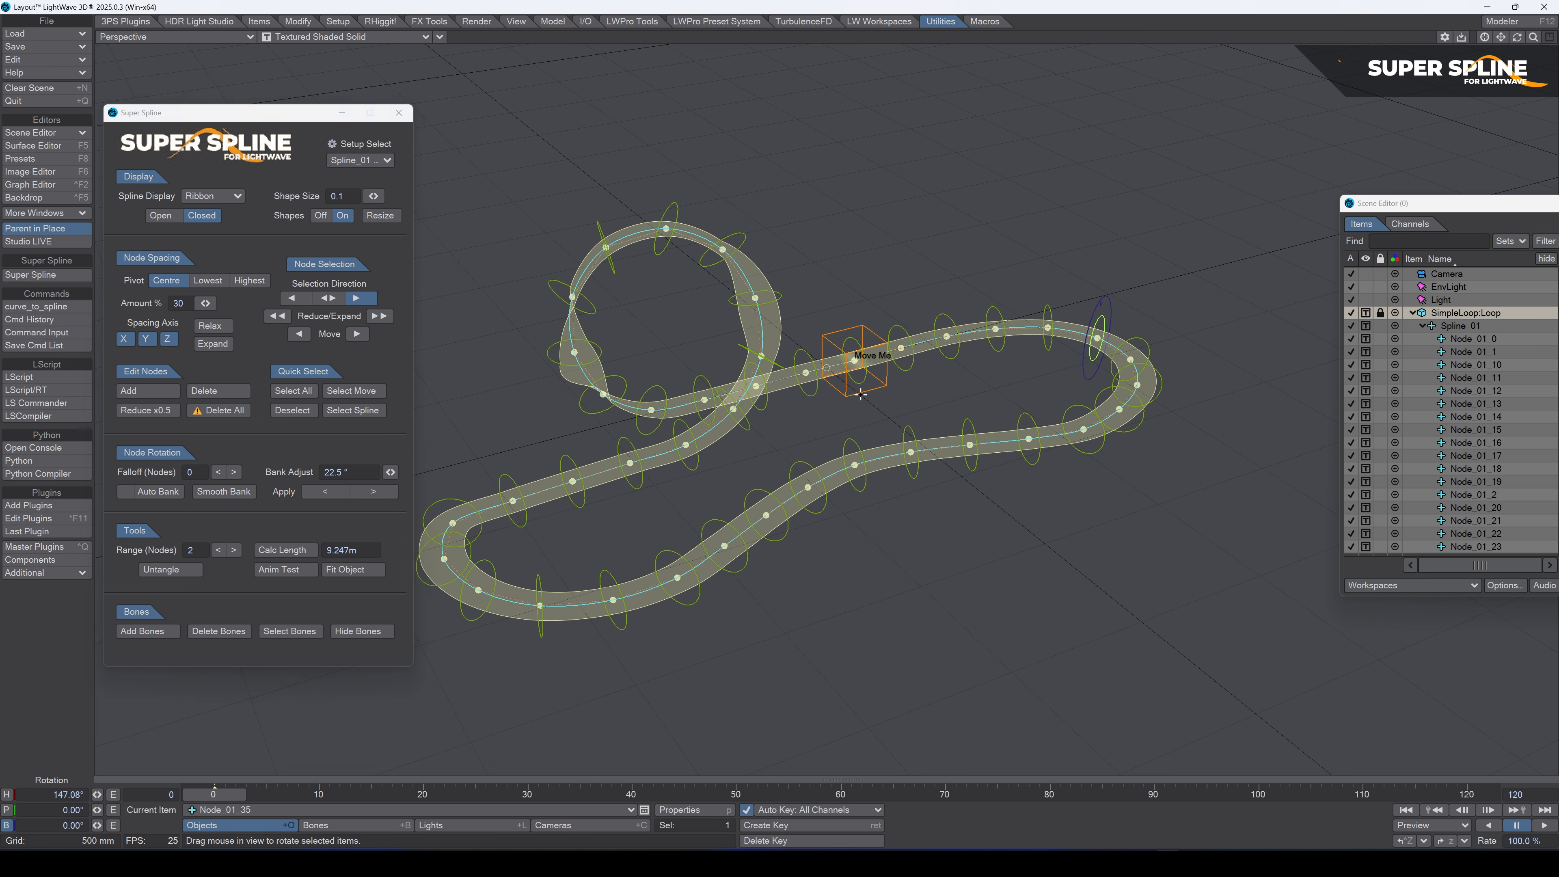
left_click(292, 298)
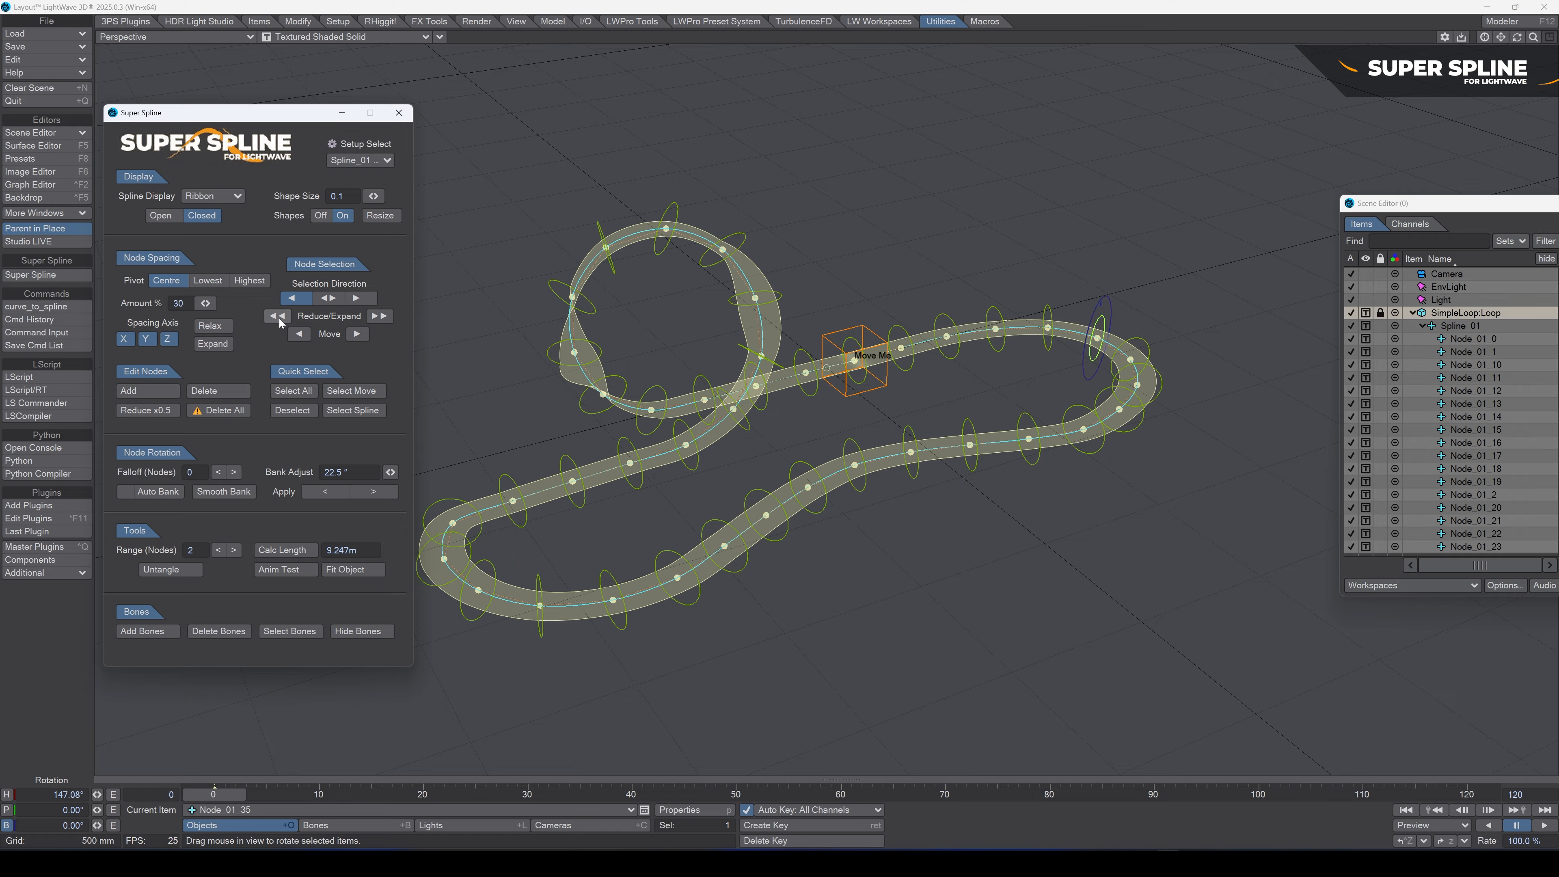
left_click(384, 320)
left_click(384, 321)
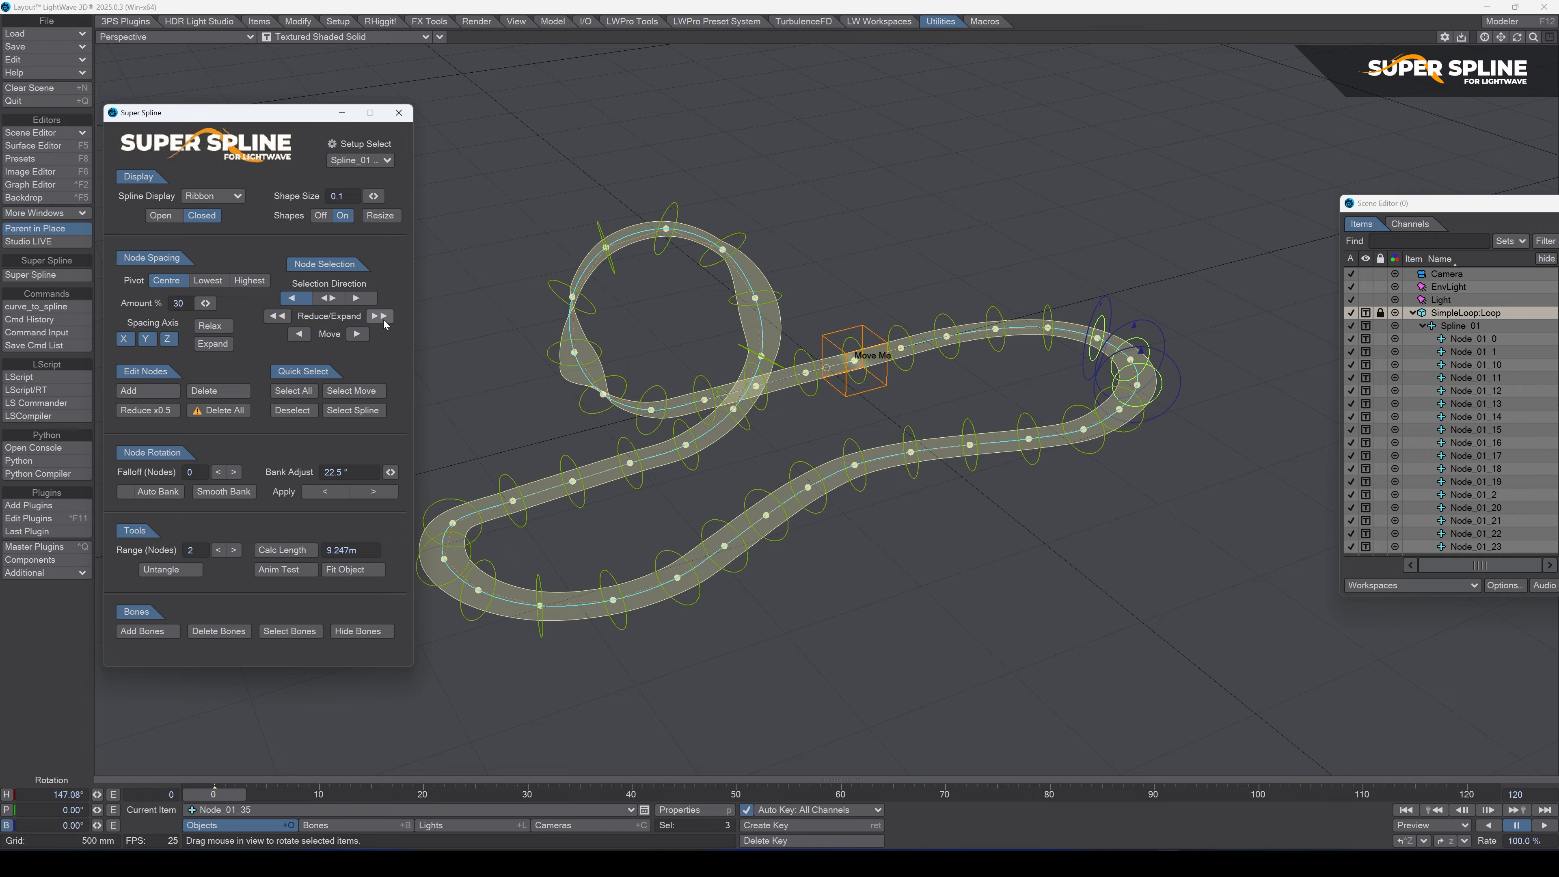
left_click(384, 320)
left_click(384, 321)
left_click(384, 321)
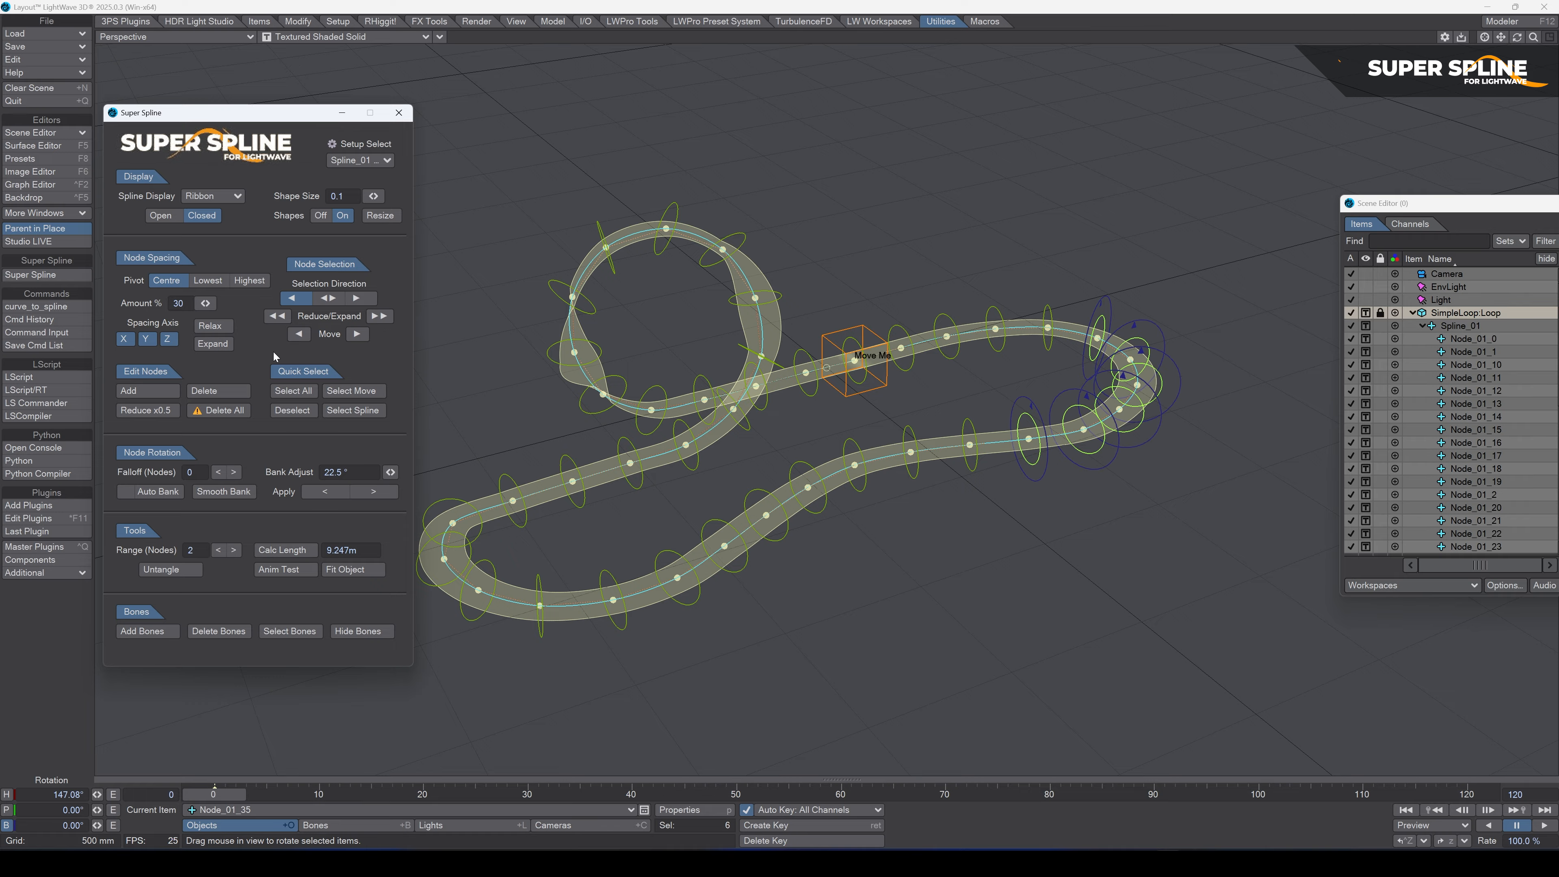
Step: Shift the six-node selection backward along the spline, and partway forward until it ends at Node_01_29
left_click(305, 336)
left_click(306, 336)
left_click(305, 335)
left_click(306, 335)
left_click(306, 336)
left_click(305, 335)
left_click(306, 336)
left_click(306, 336)
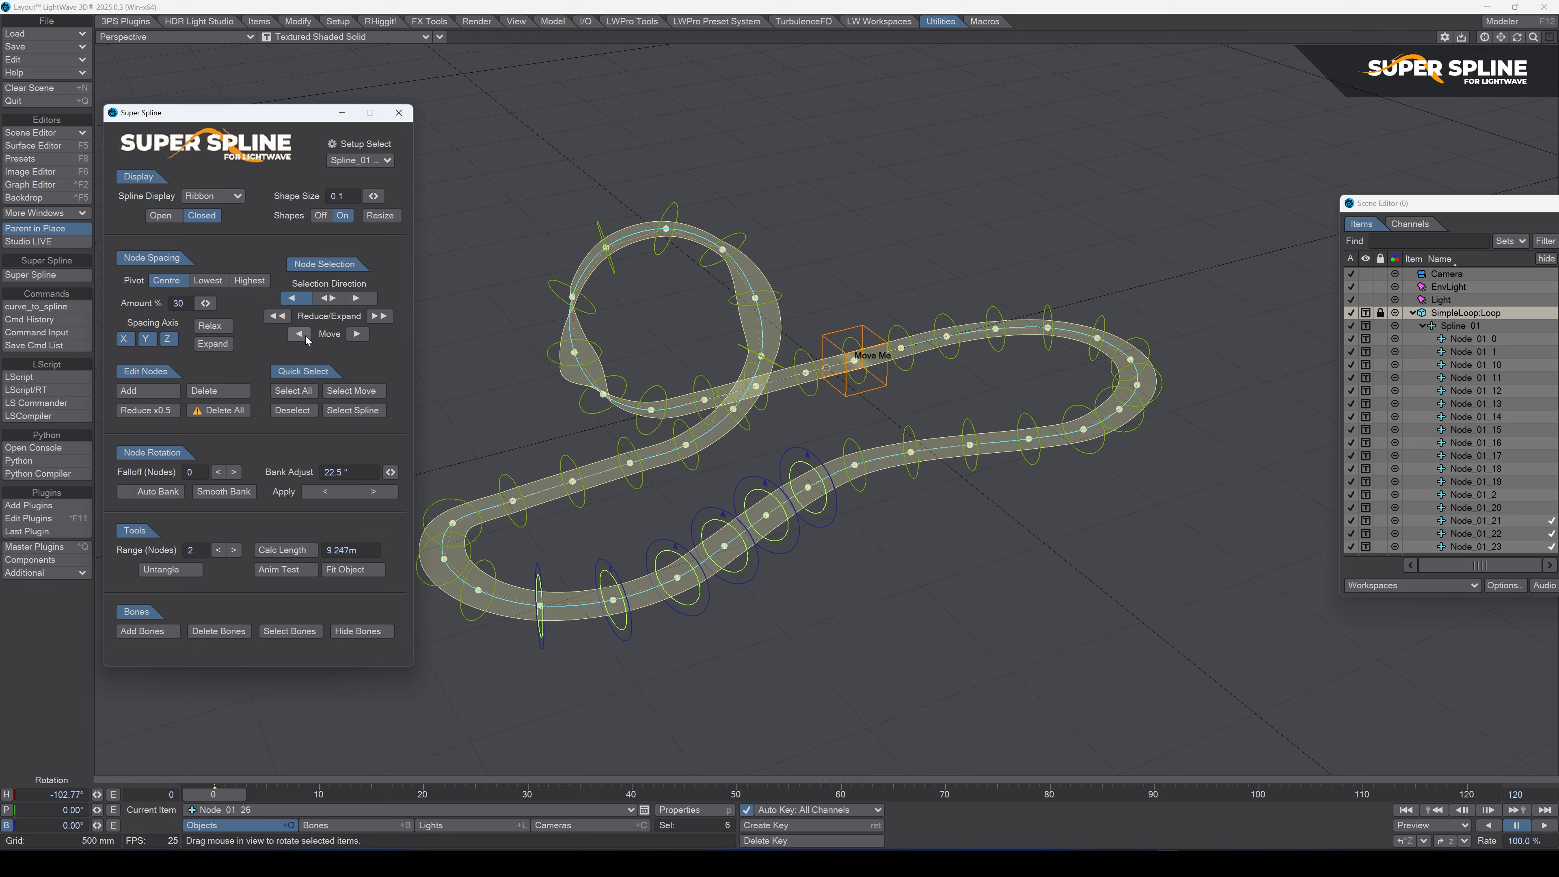
left_click(306, 335)
left_click(356, 336)
left_click(356, 336)
left_click(357, 335)
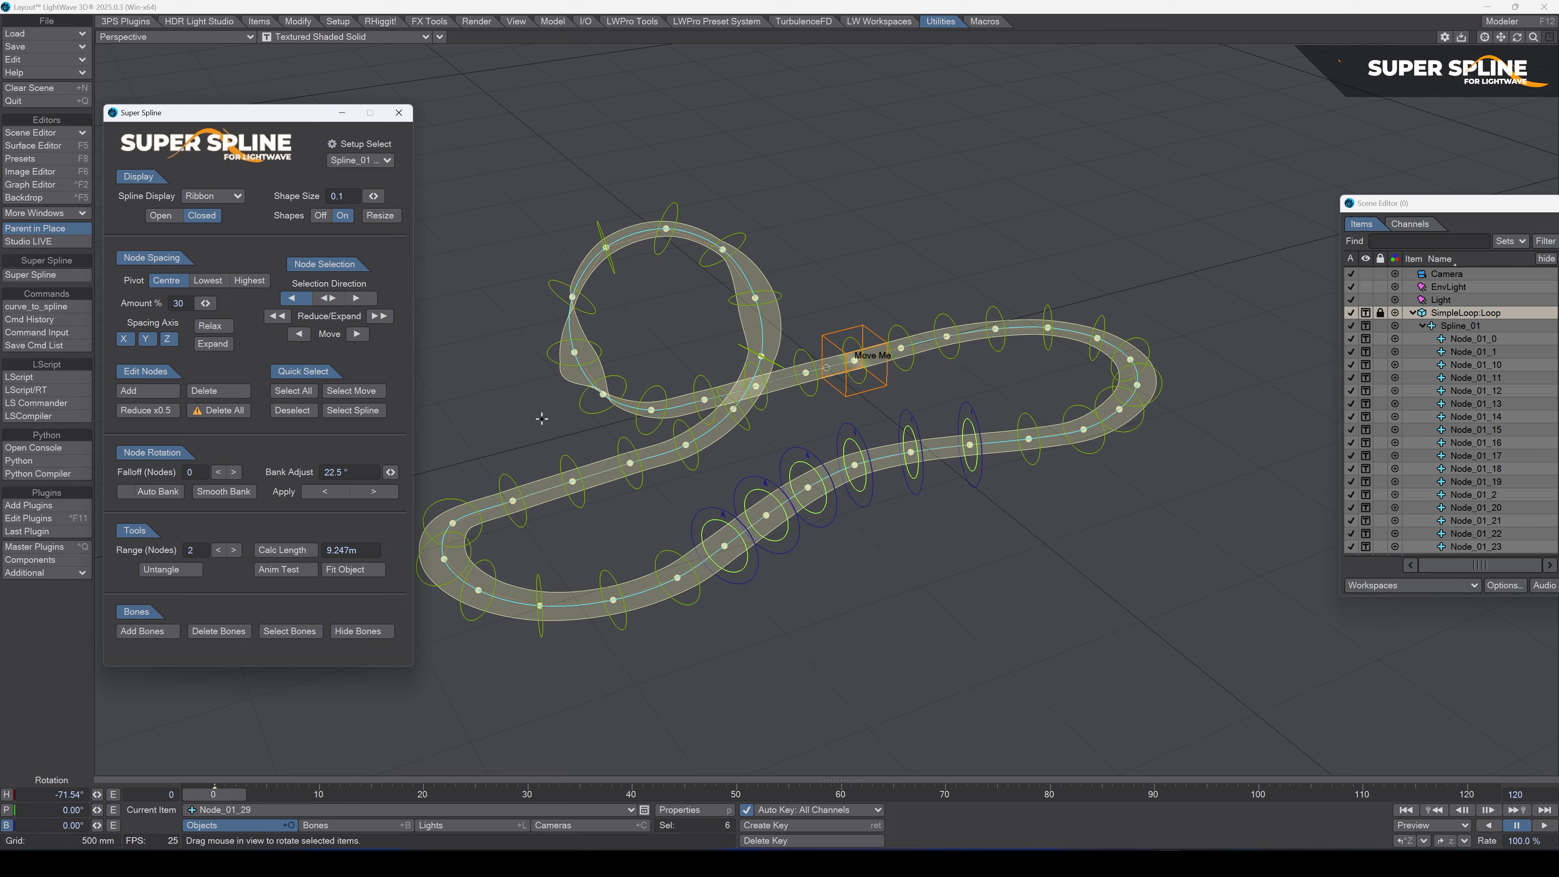
Step: Step back and forth through individual spline nodes around the tight bend, selecting one node at a time
key("Up")
key("Down")
key("Down")
key("Down")
key("Down")
key("Down")
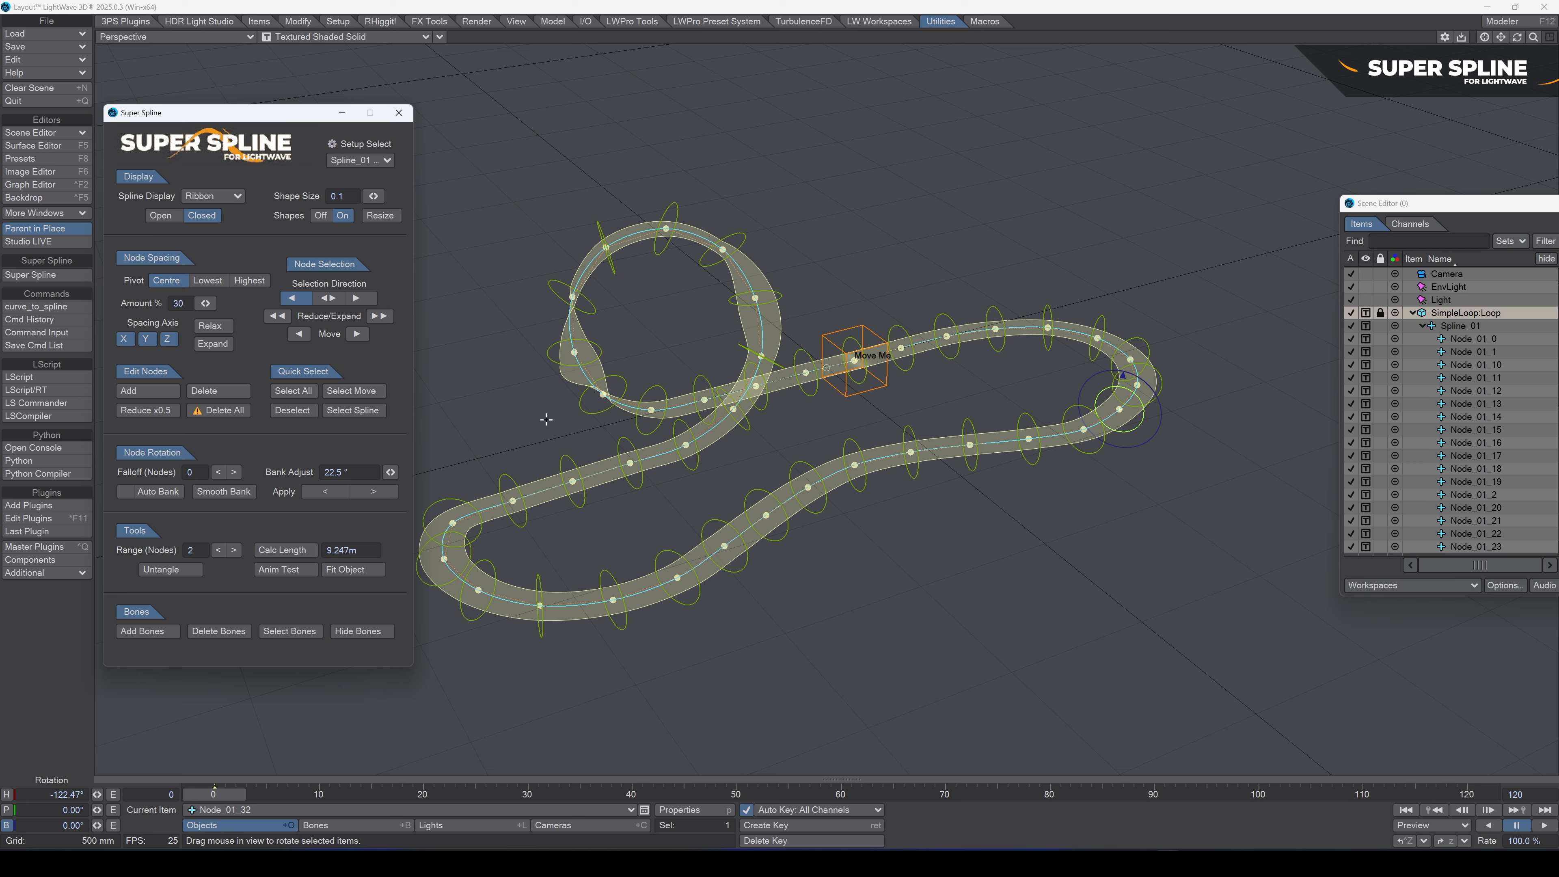
key("Up")
key("Up")
key("Up")
key("Up")
key("Down")
key("Down")
key("Up")
key("Up")
key("Up")
key("Down")
Step: Select Node_01_35, set the selection direction to both ways and expand the selection to nine nodes
left_click(1097, 326)
left_click(329, 298)
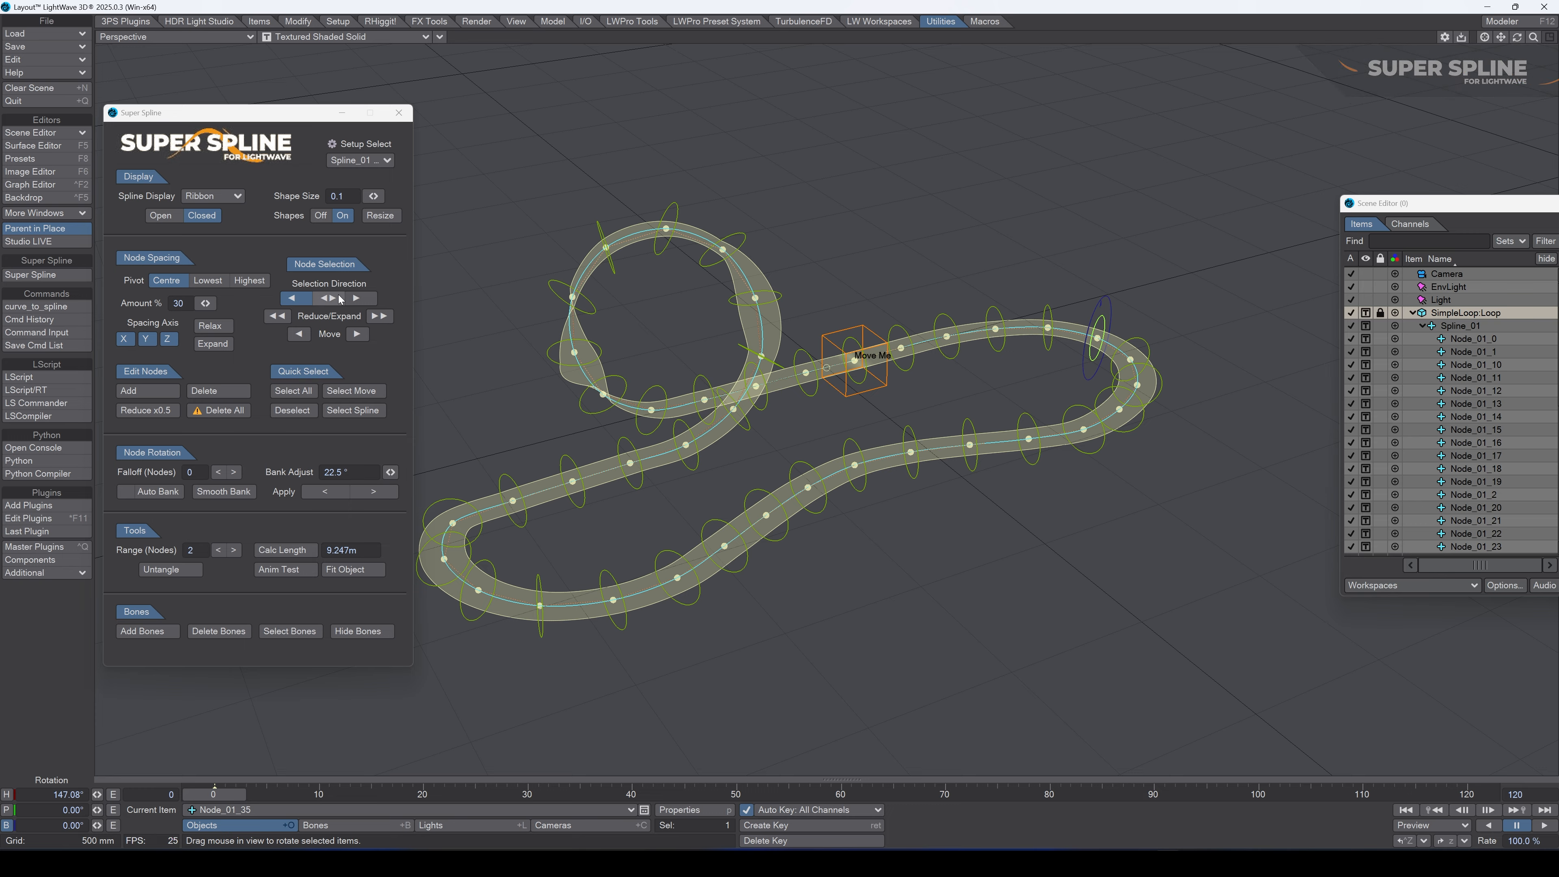
left_click(391, 317)
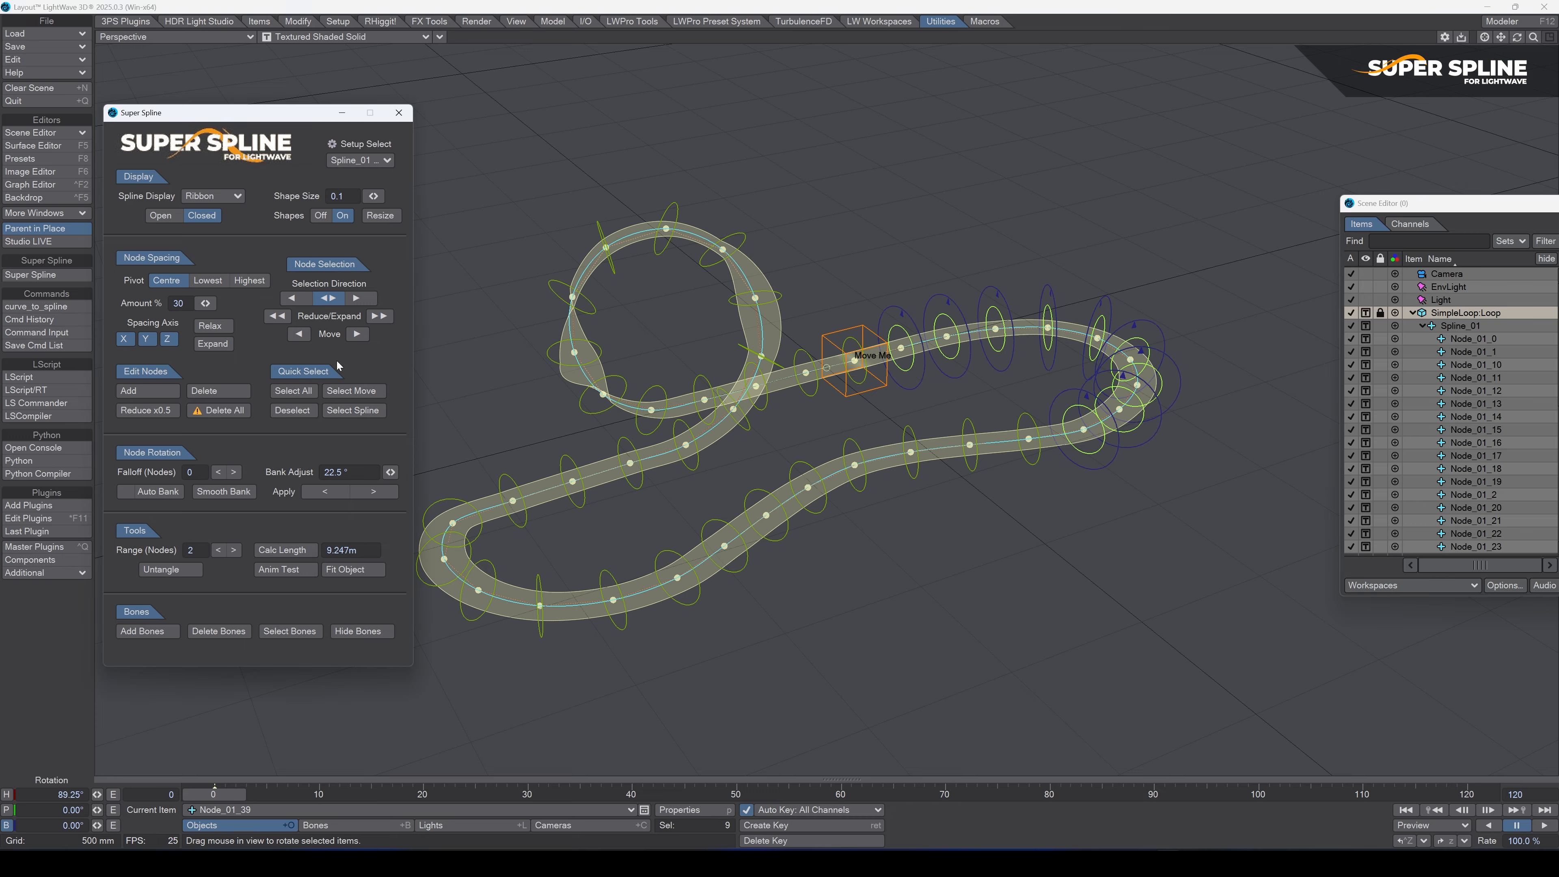
Step: Shift the nine-node selection forward along the spline past Node_01_0, and backward until it ends at Node_01_34
left_click(356, 333)
left_click(356, 334)
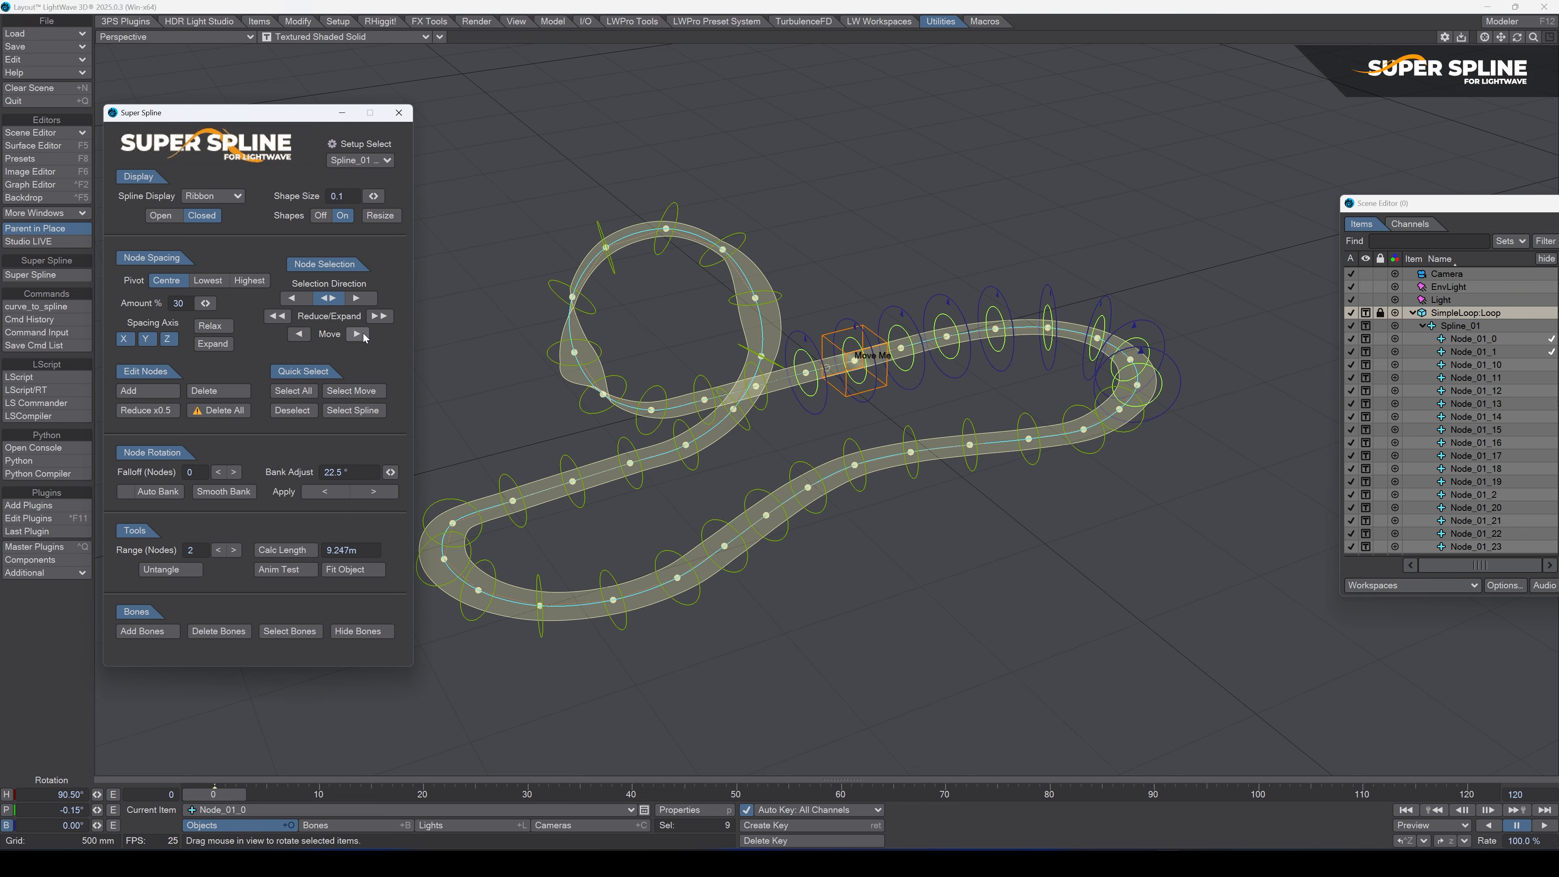
left_click(299, 334)
left_click(300, 334)
left_click(300, 334)
left_click(299, 334)
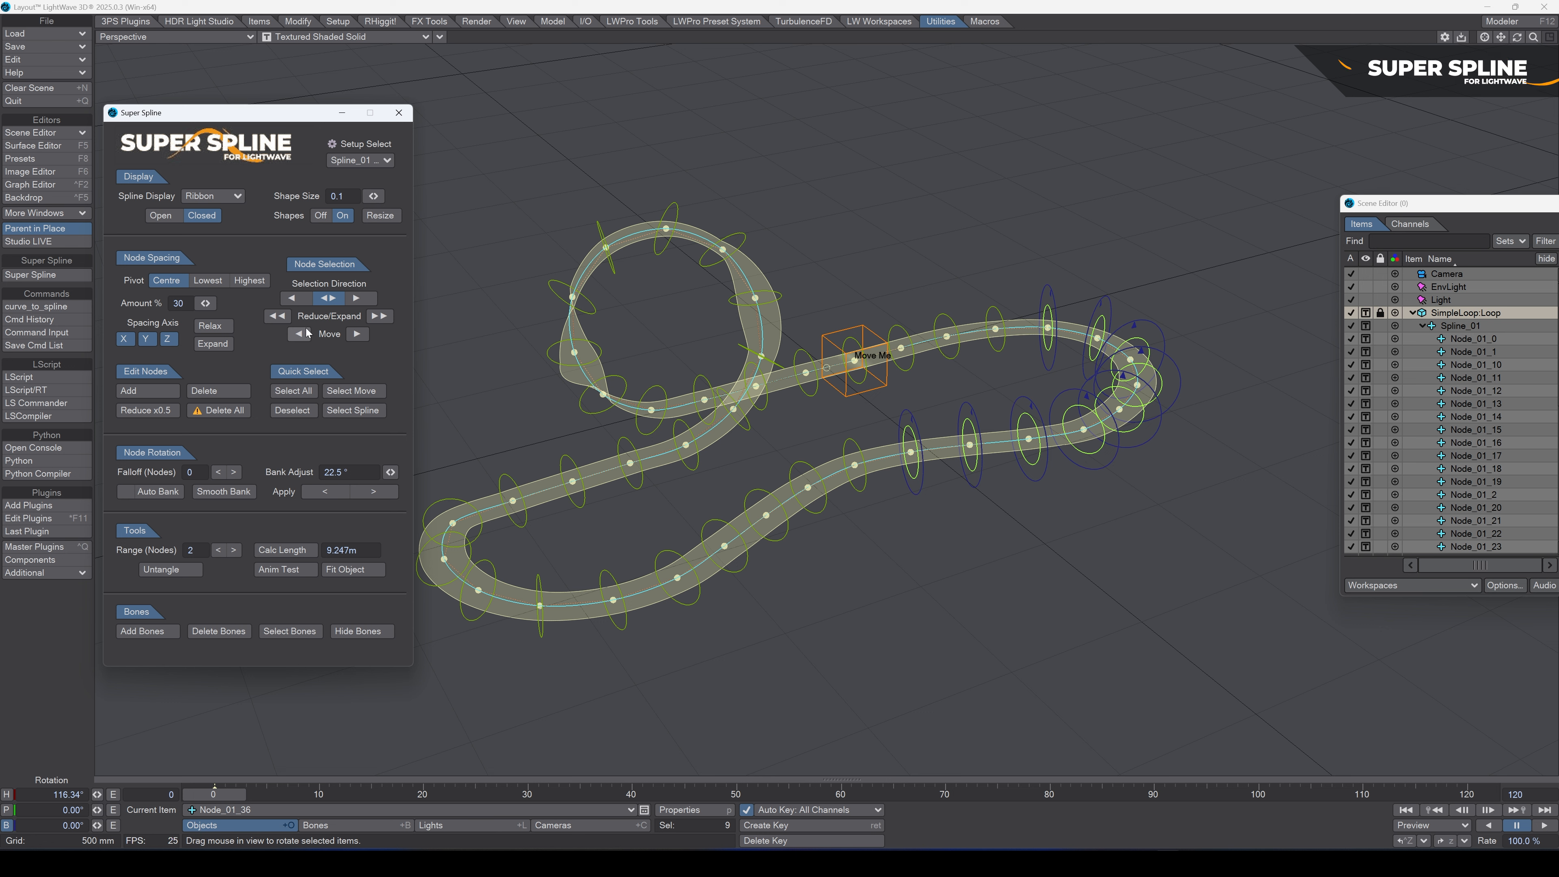
left_click(308, 332)
left_click(308, 333)
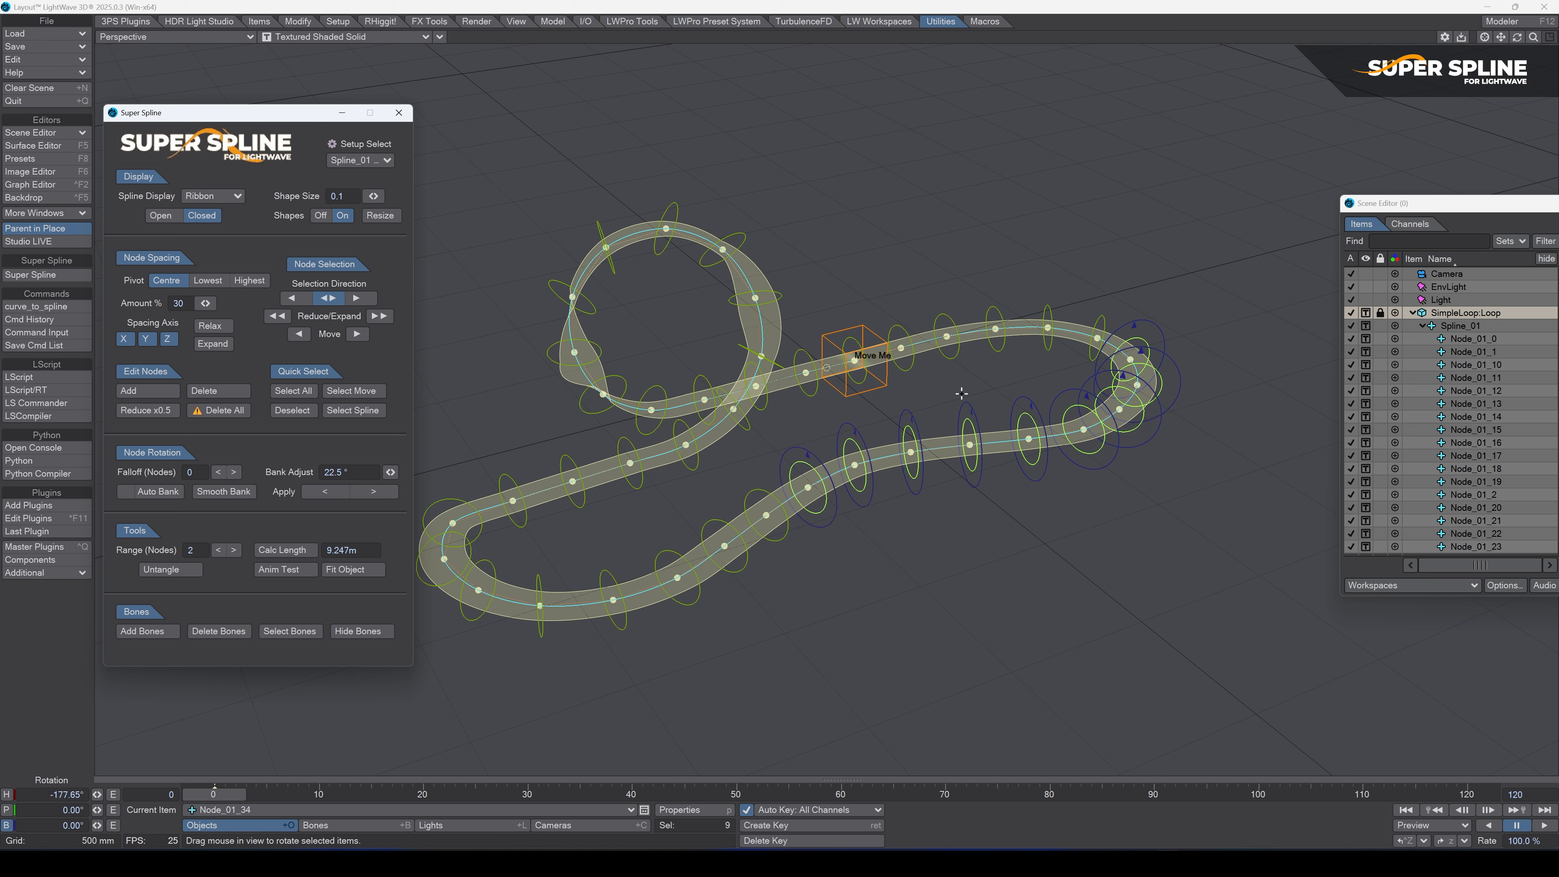
Step: Shift the nine-node selection four nodes forward along the spline so that it ends at Node_01_38
left_click(368, 335)
left_click(368, 335)
left_click(367, 335)
left_click(368, 334)
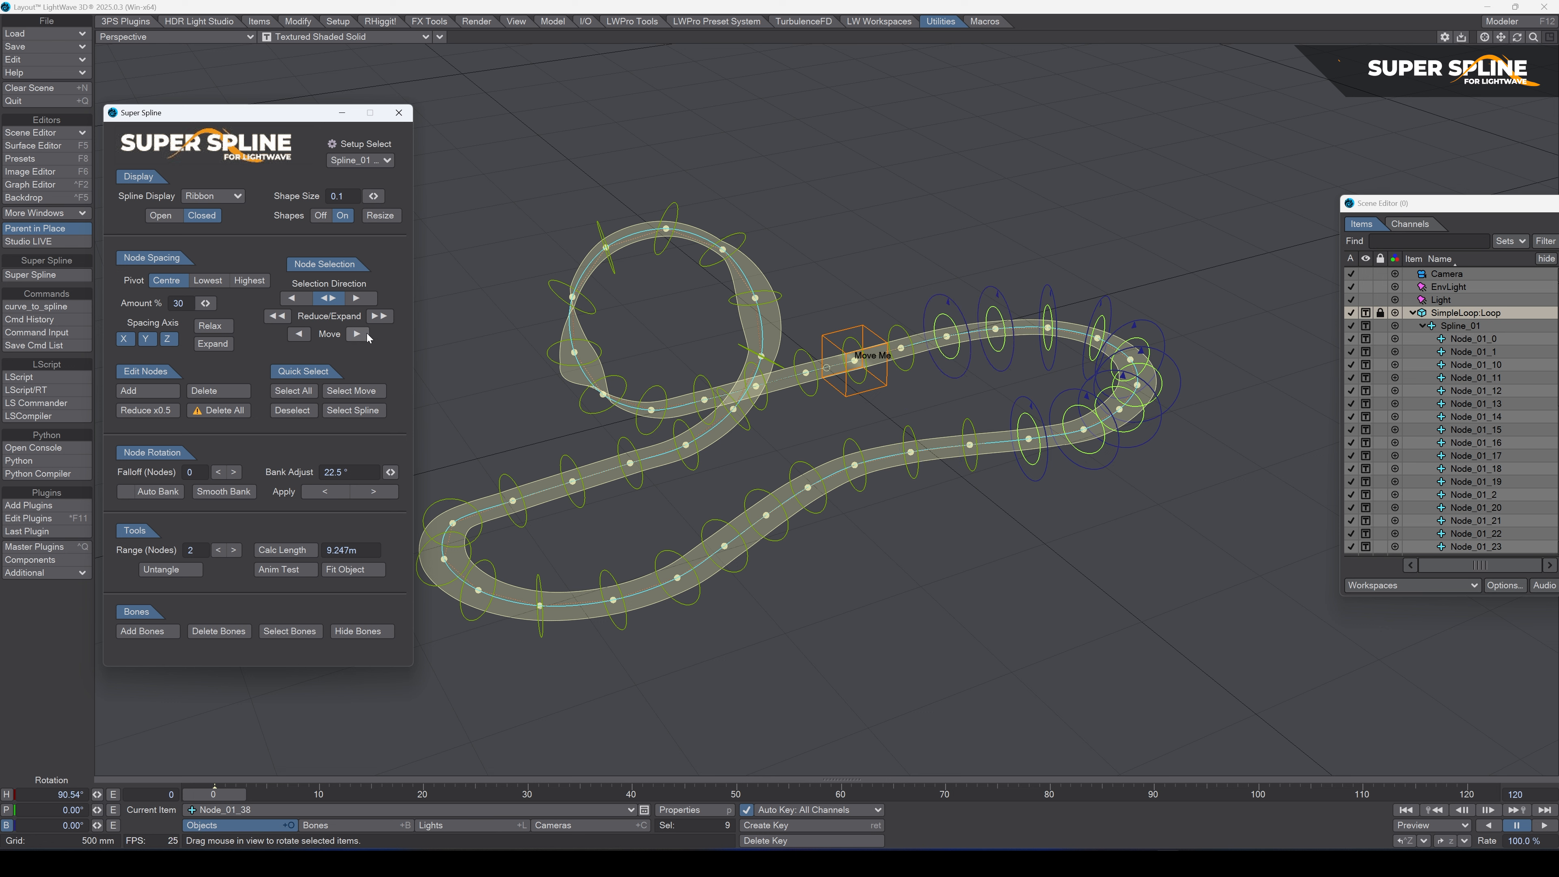
Step: Reduce the selection to five nodes around the bend and rotate their bank to 38°
left_click(277, 315)
left_click(277, 315)
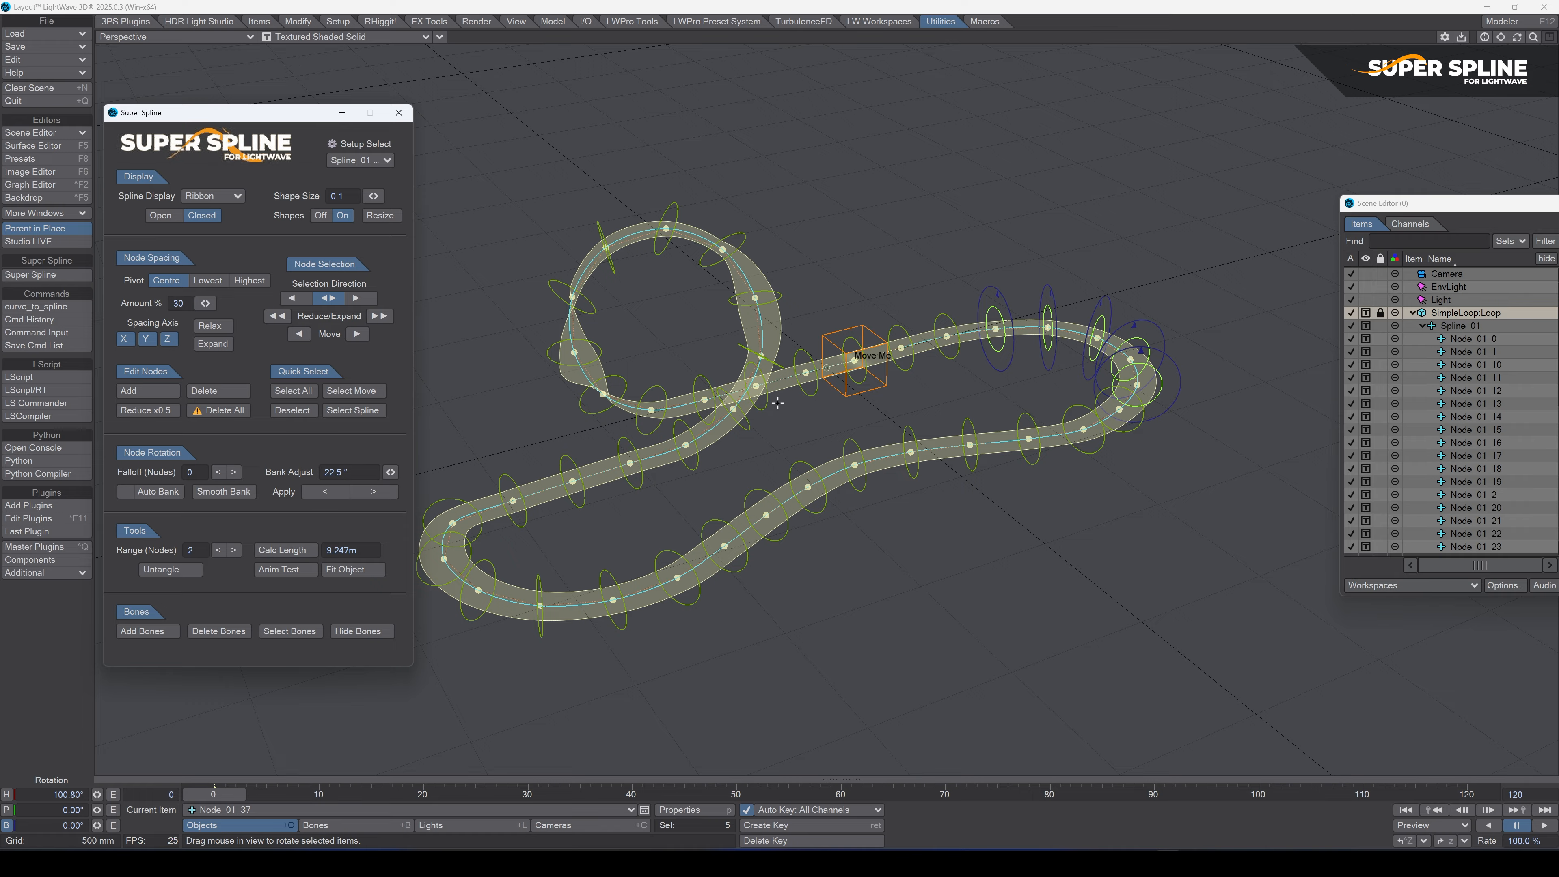
right_click_drag(1120, 309, 1157, 299)
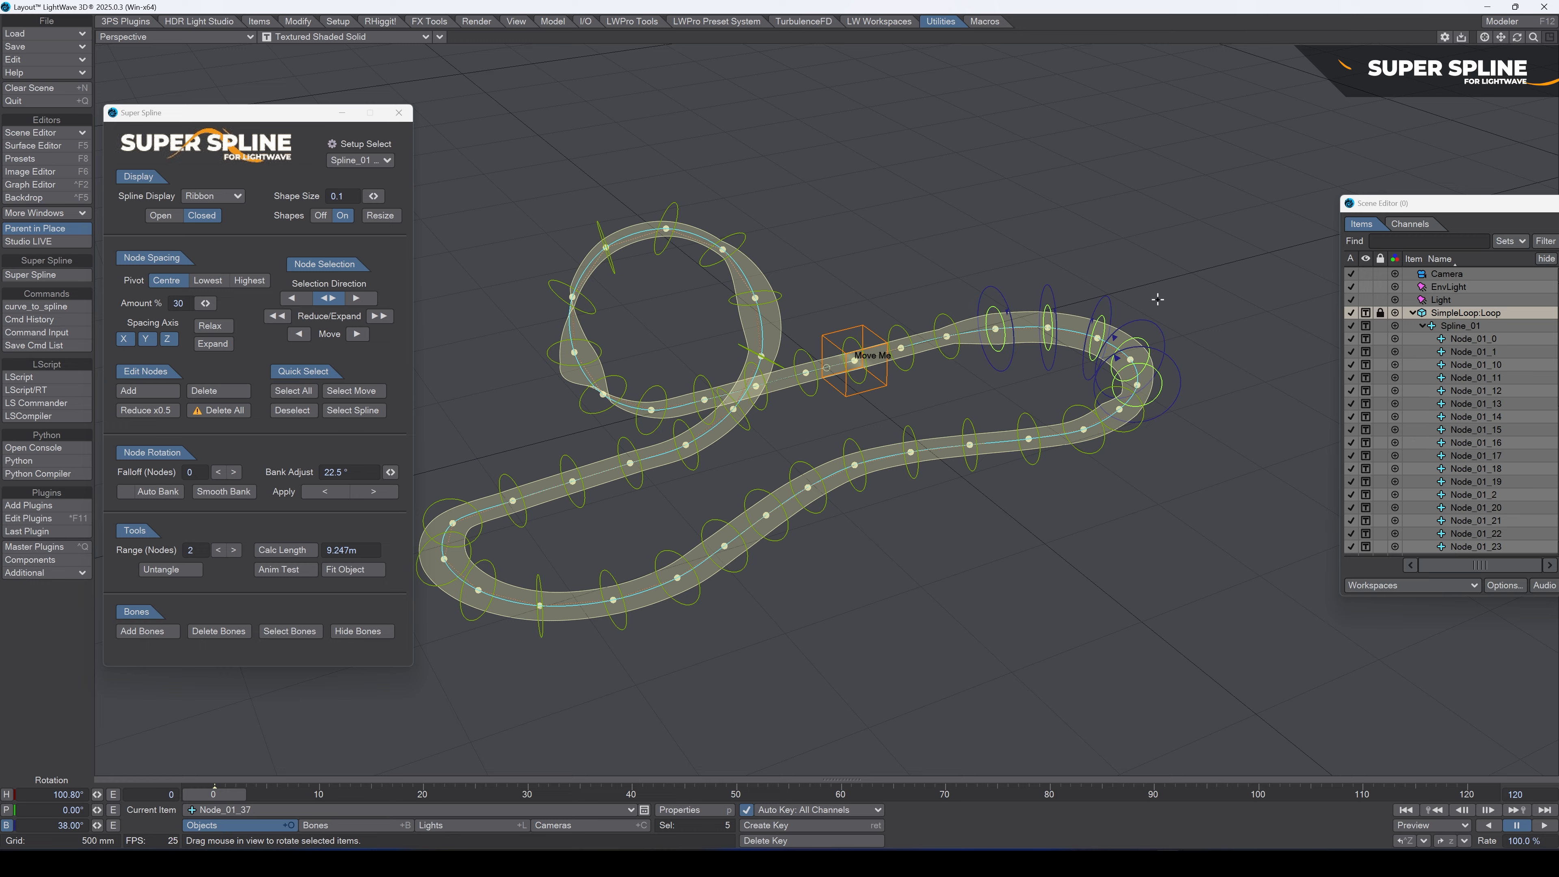
Step: Expand the banked selection to eleven nodes in both directions and reduce it back to five nodes
left_click(378, 316)
left_click(378, 315)
left_click(378, 315)
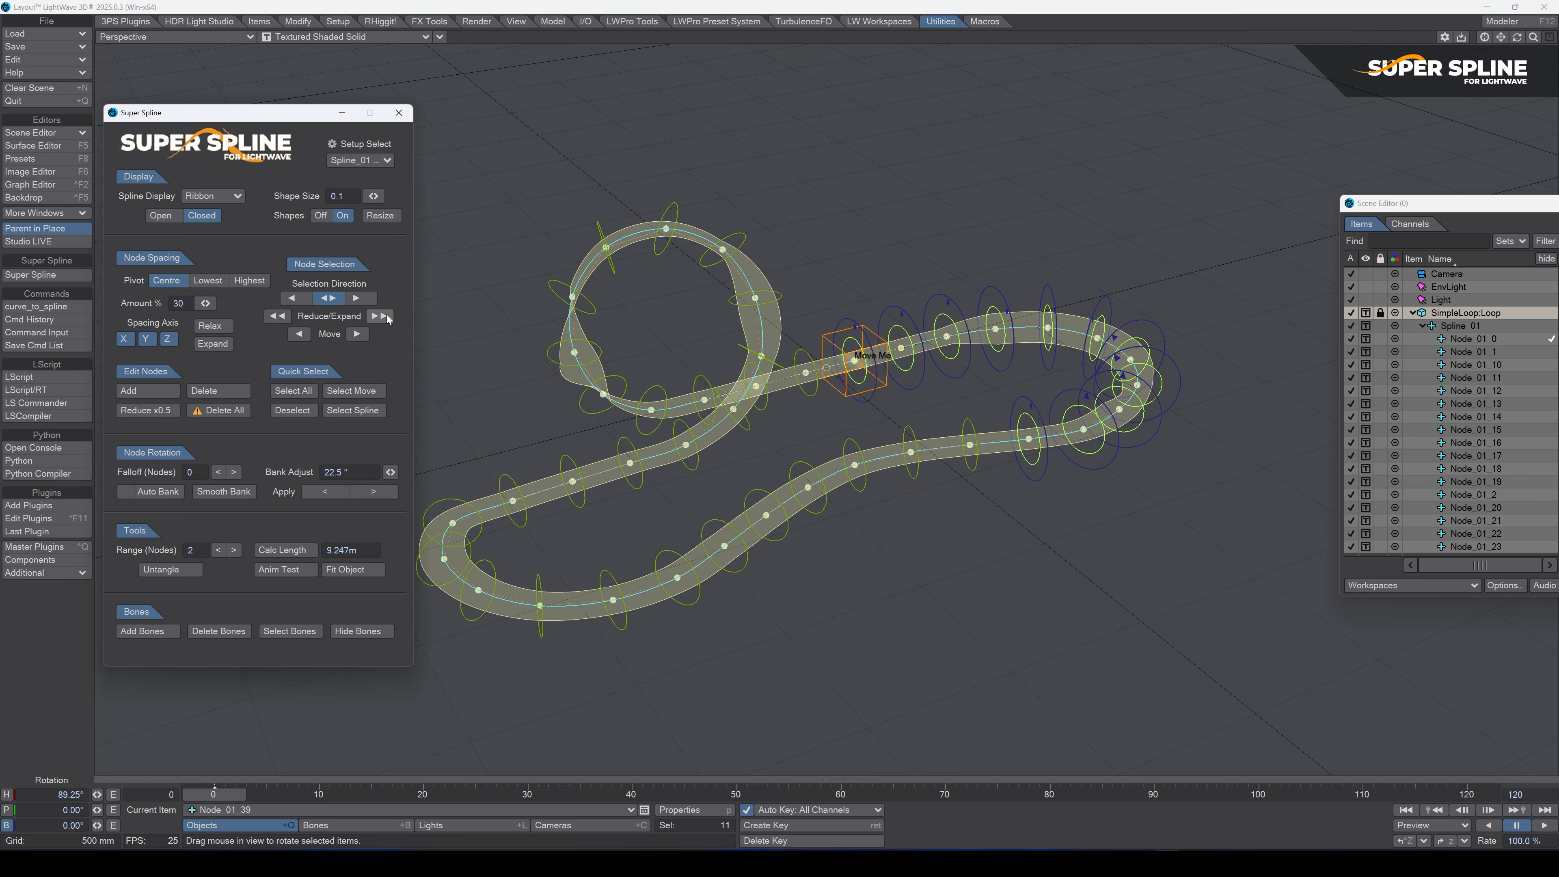
left_click(275, 315)
left_click(275, 315)
left_click(275, 316)
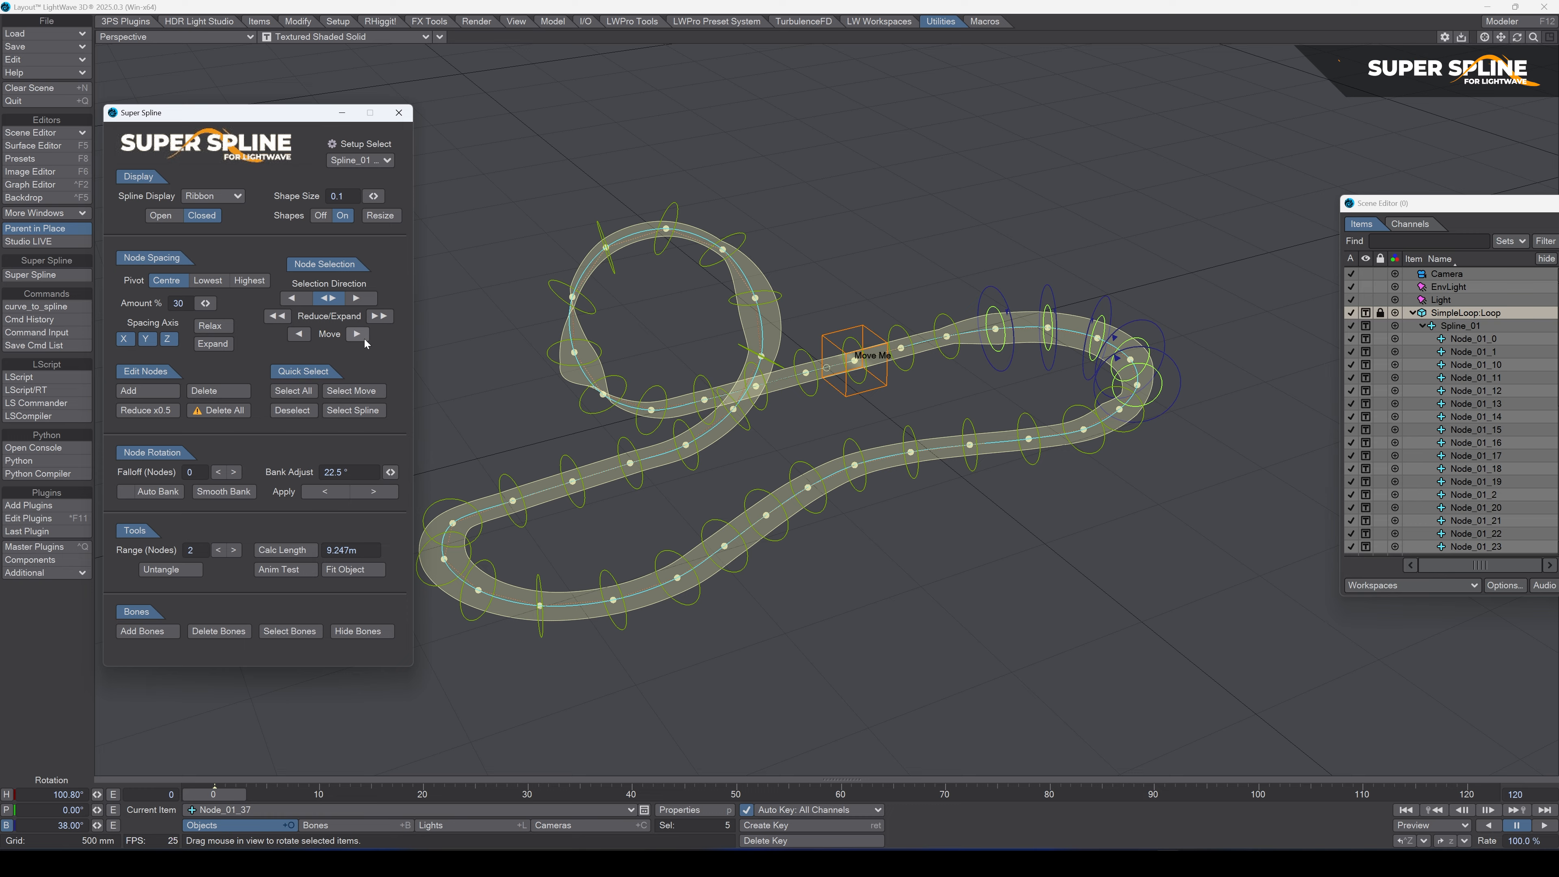
Step: Shift the five-node selection three nodes forward to Node_01_0, and try rotating those nodes before undoing the rotation
left_click(360, 332)
left_click(360, 332)
left_click(361, 332)
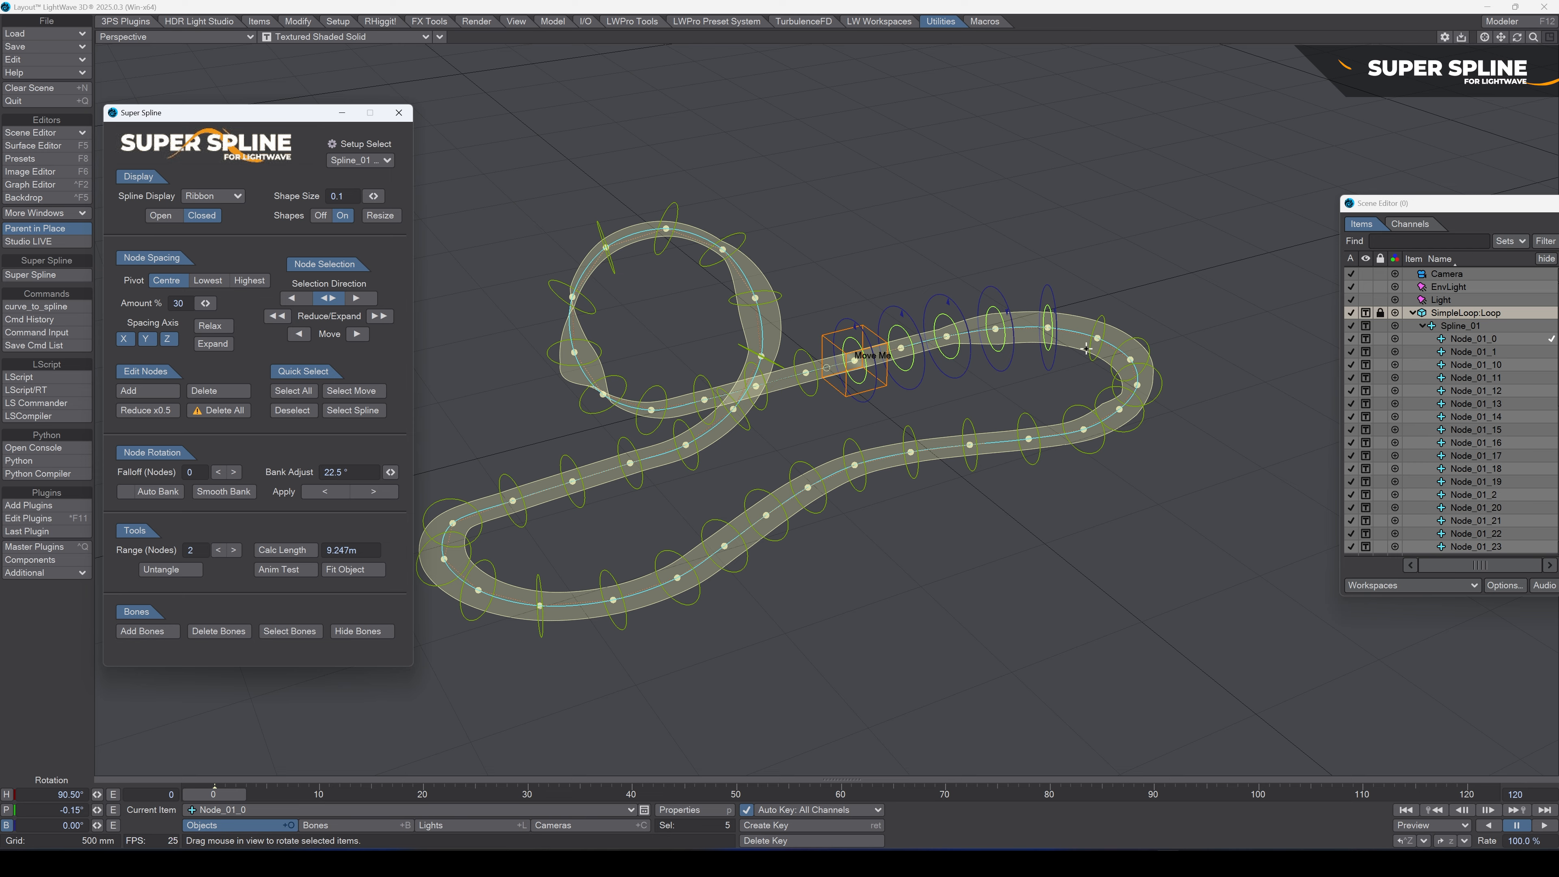
right_click_drag(1083, 344, 893, 643)
key("ctrl+z")
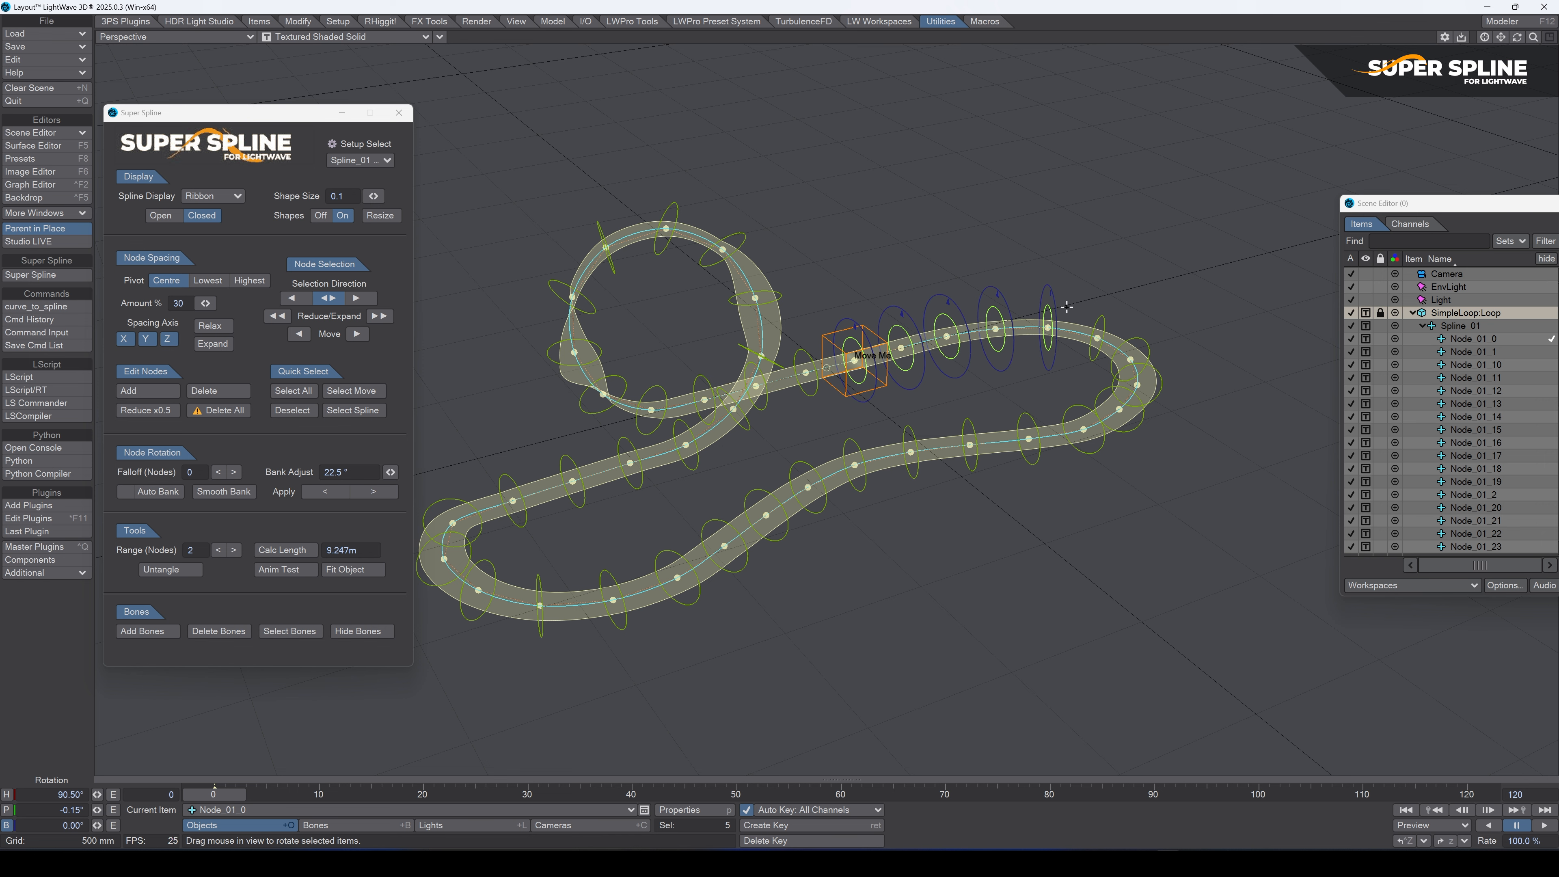
Step: Select only Node_01_35 at the start of the bend and expand the node selection from it
left_click(1098, 338)
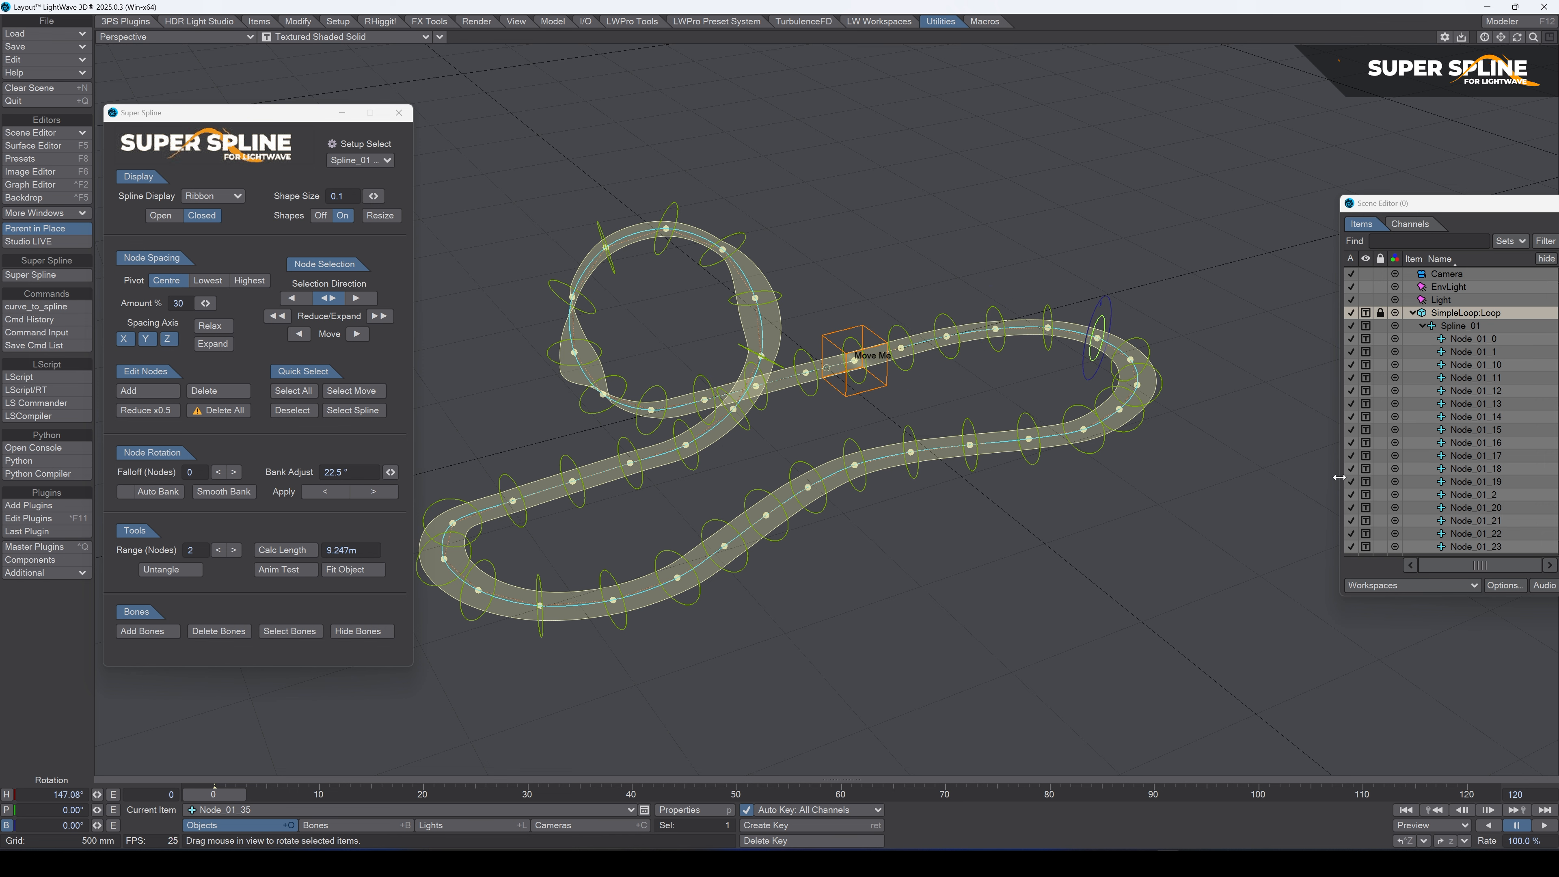
left_click_drag(1533, 37, 1504, 37)
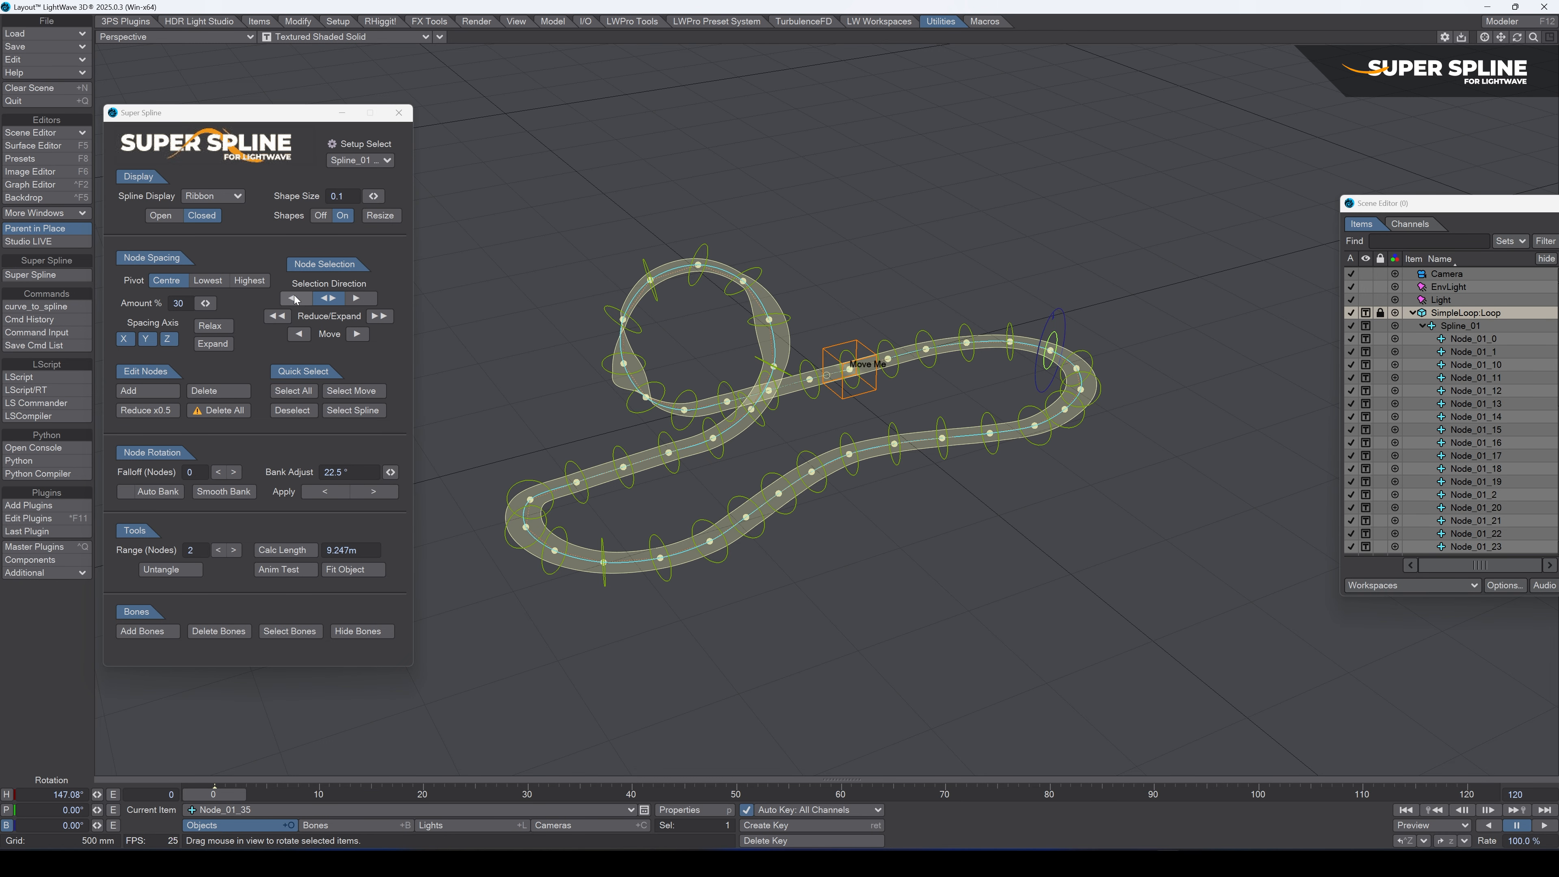
left_click(381, 318)
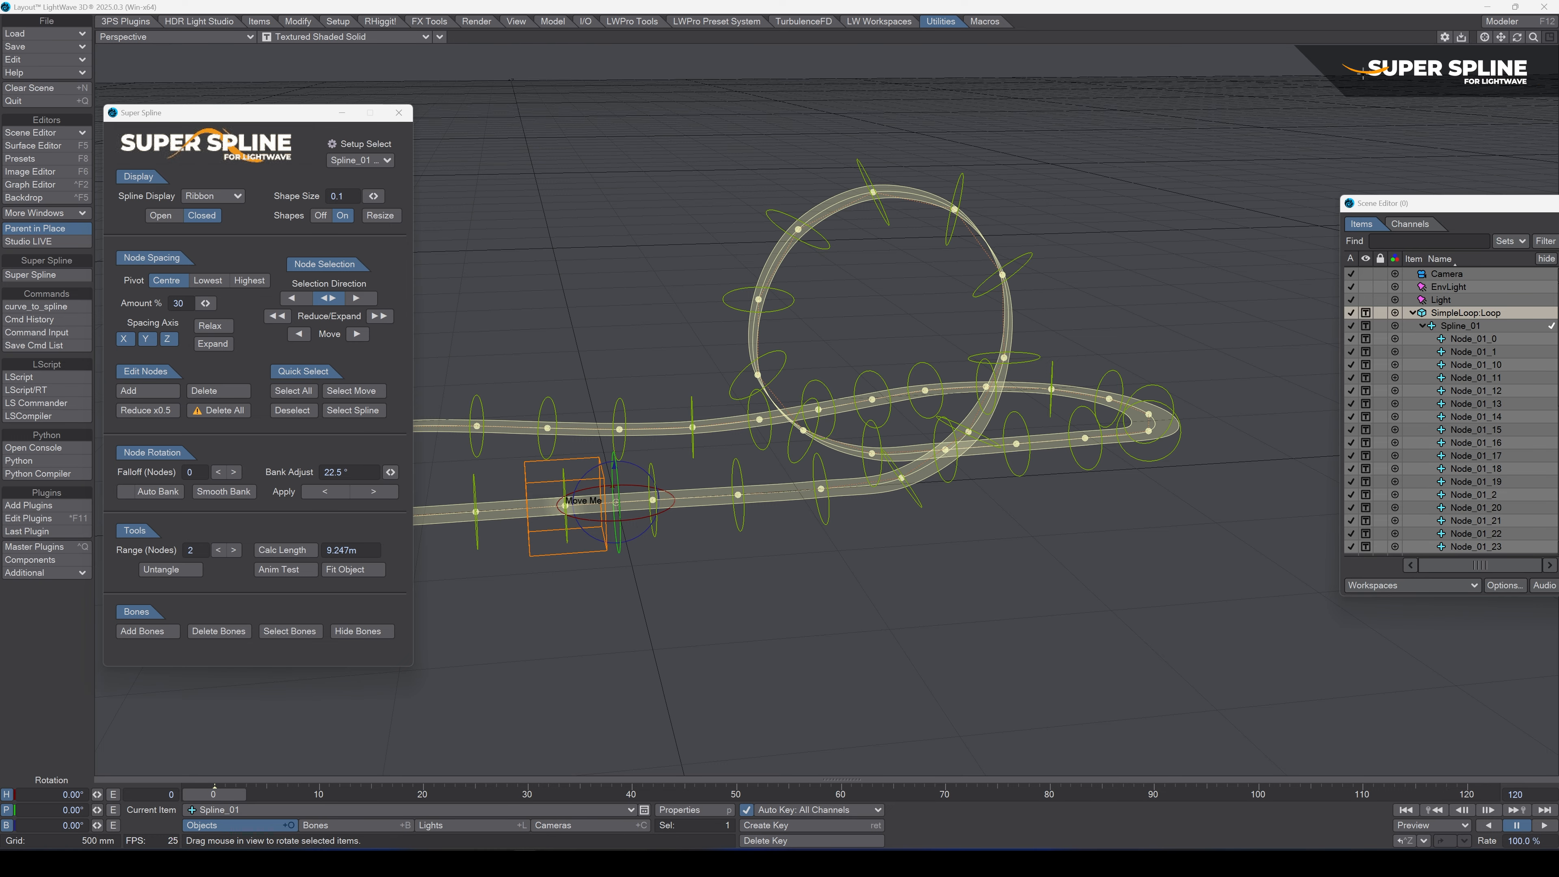
left_click_drag(1518, 38, 1369, 61)
left_click_drag(792, 620, 736, 545, "alt")
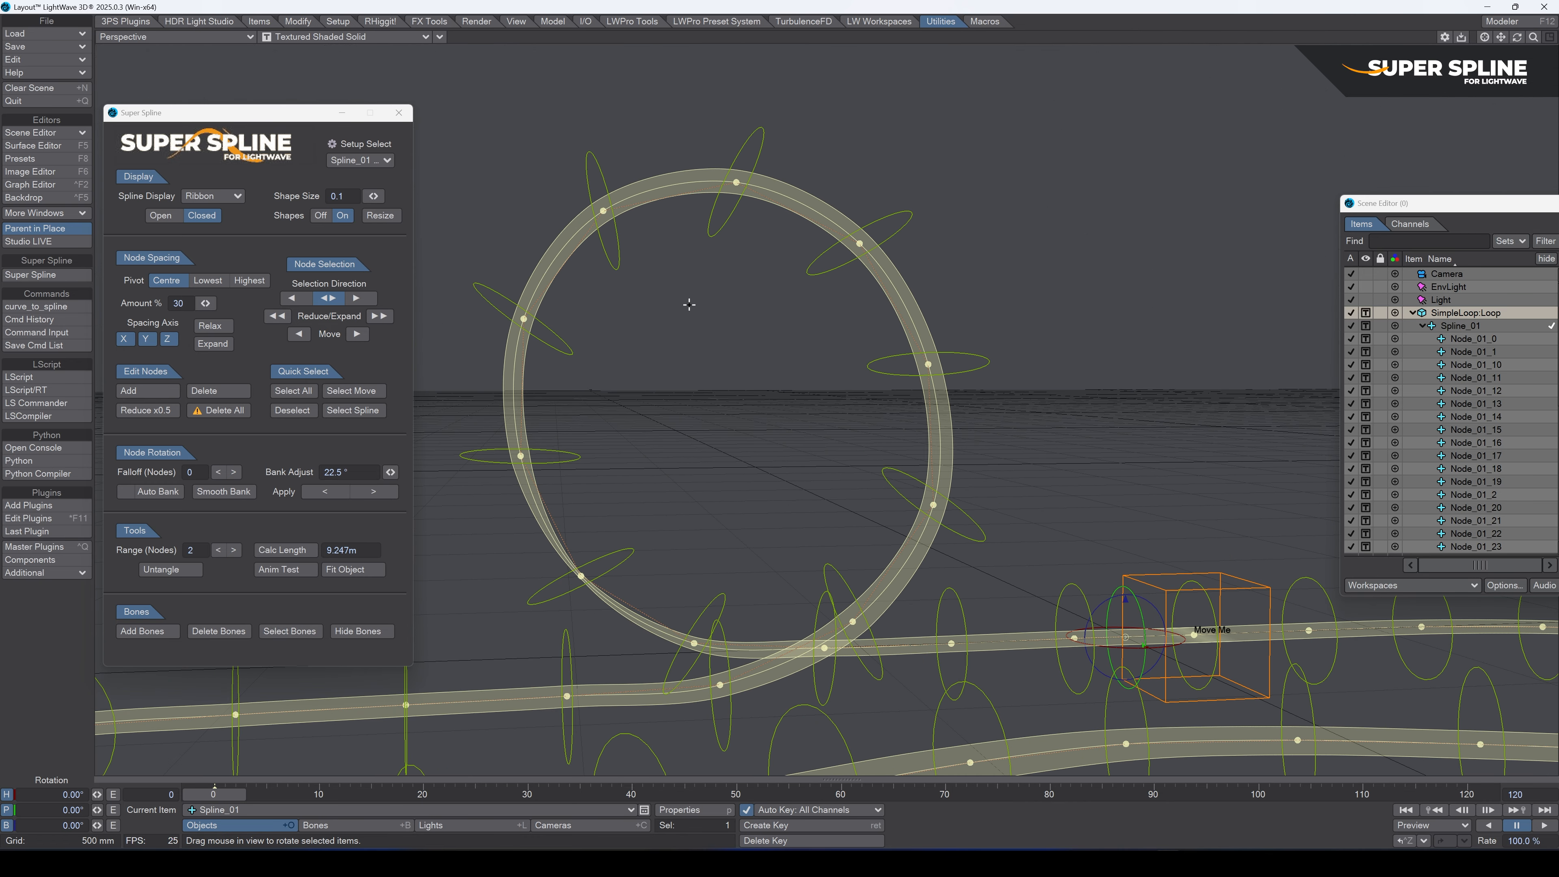
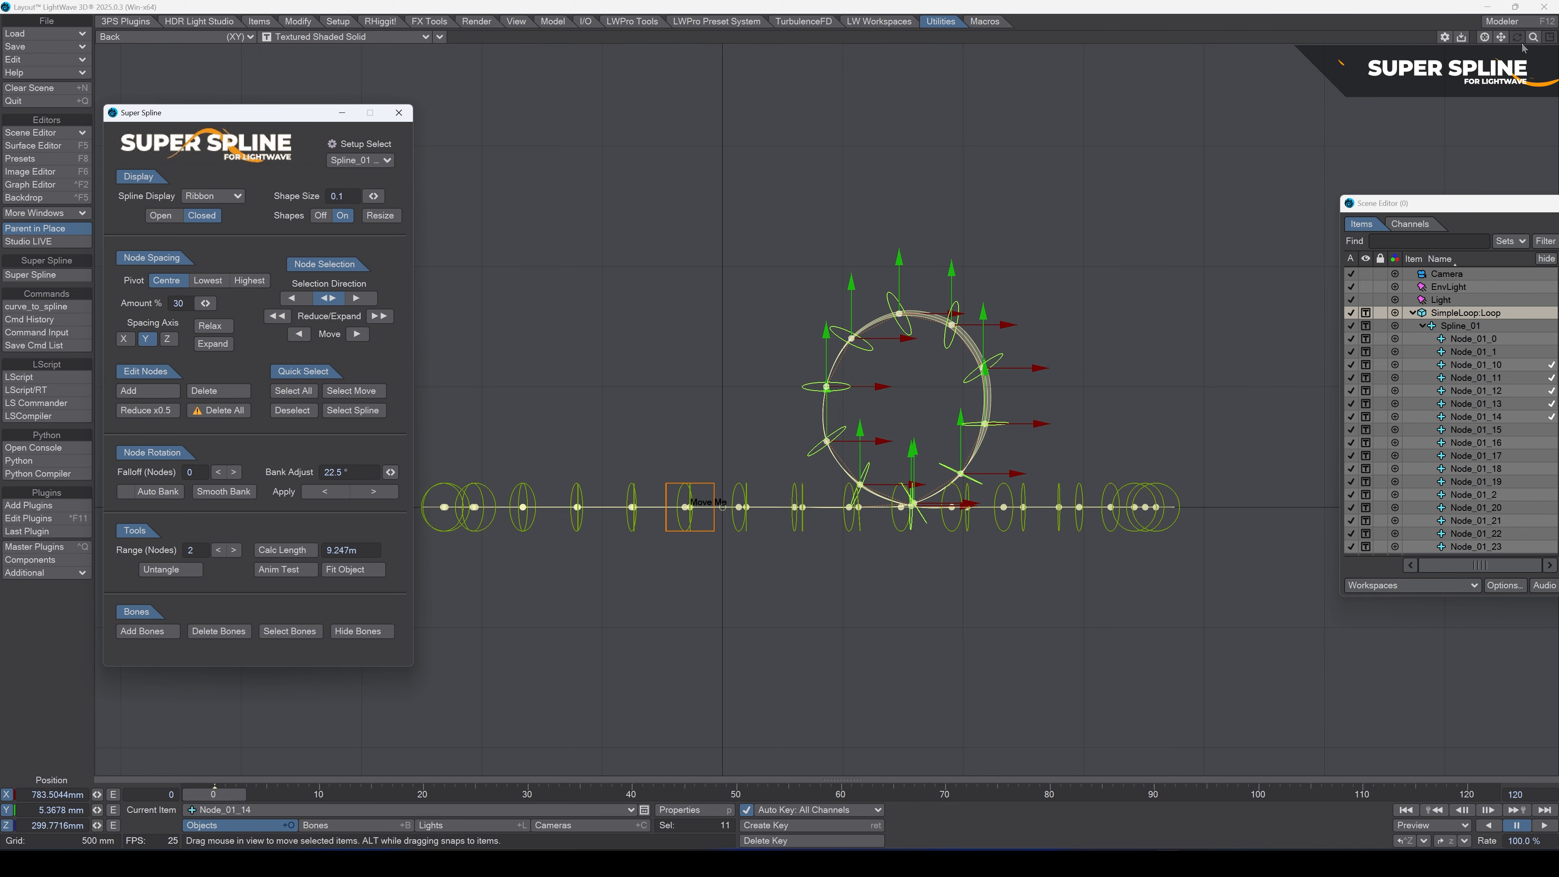
Step: Switch to the Perspective view and select single nodes at the loop's base, first Node_01_4 and then Node_01_13
key("4")
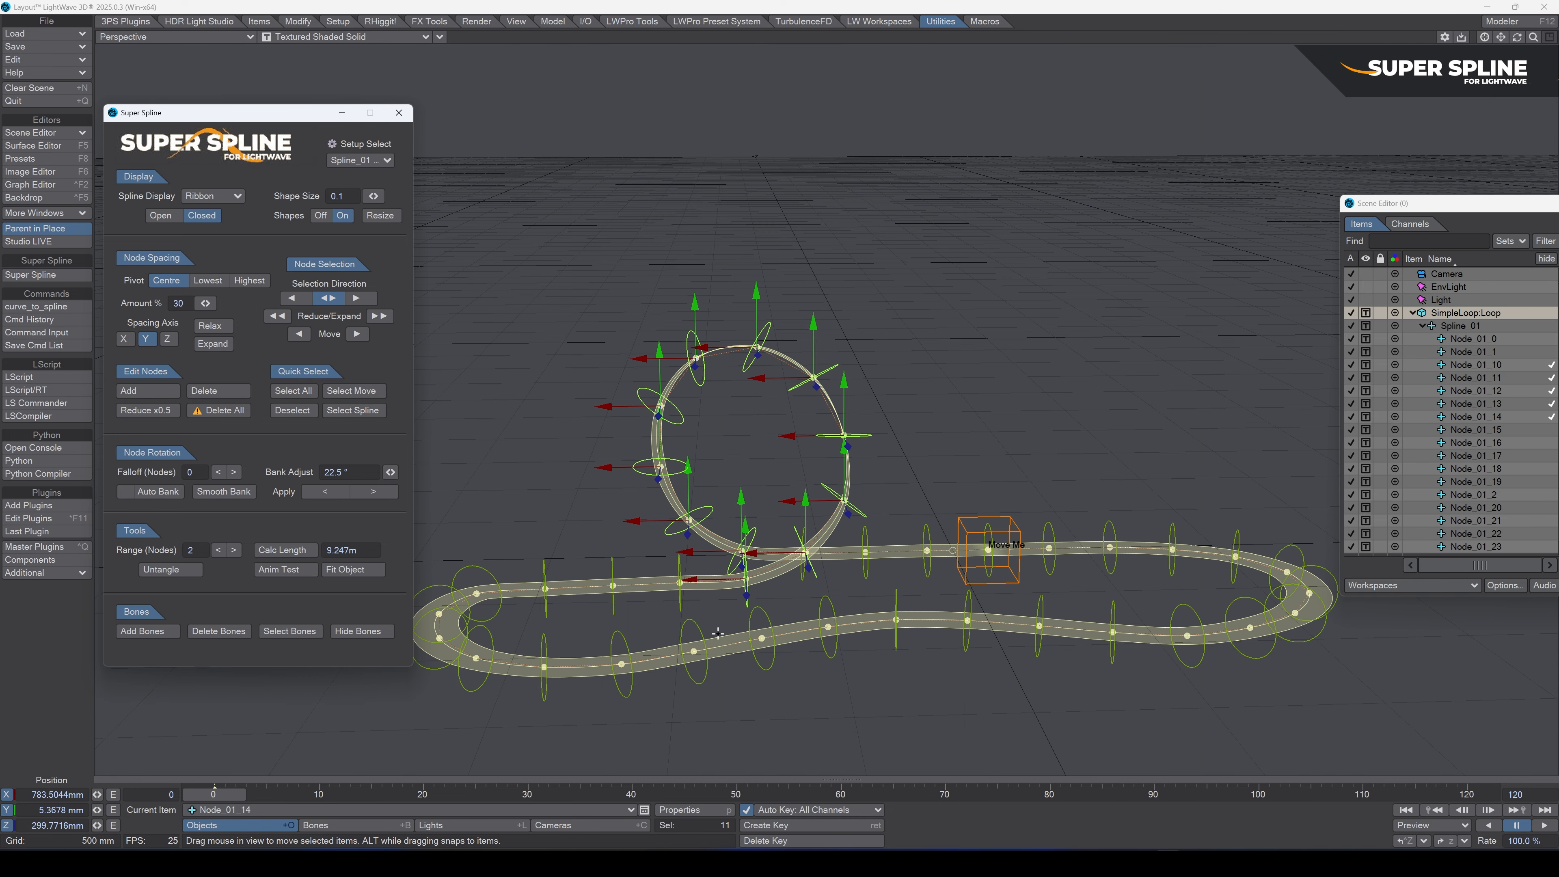
left_click(756, 527)
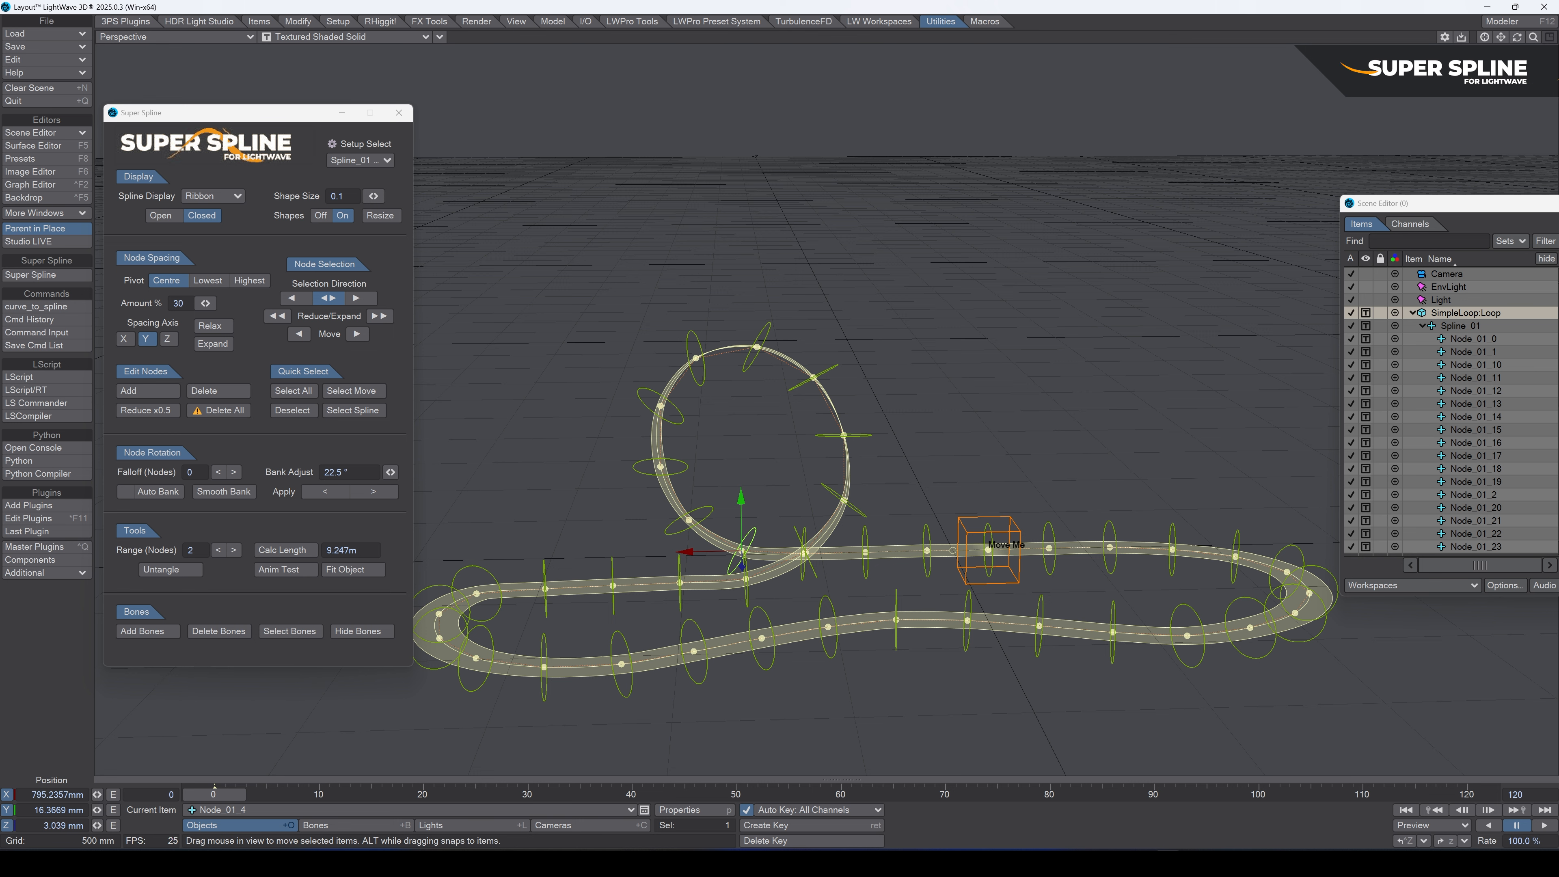
left_click(805, 552)
left_click_drag(1519, 38, 1515, 41)
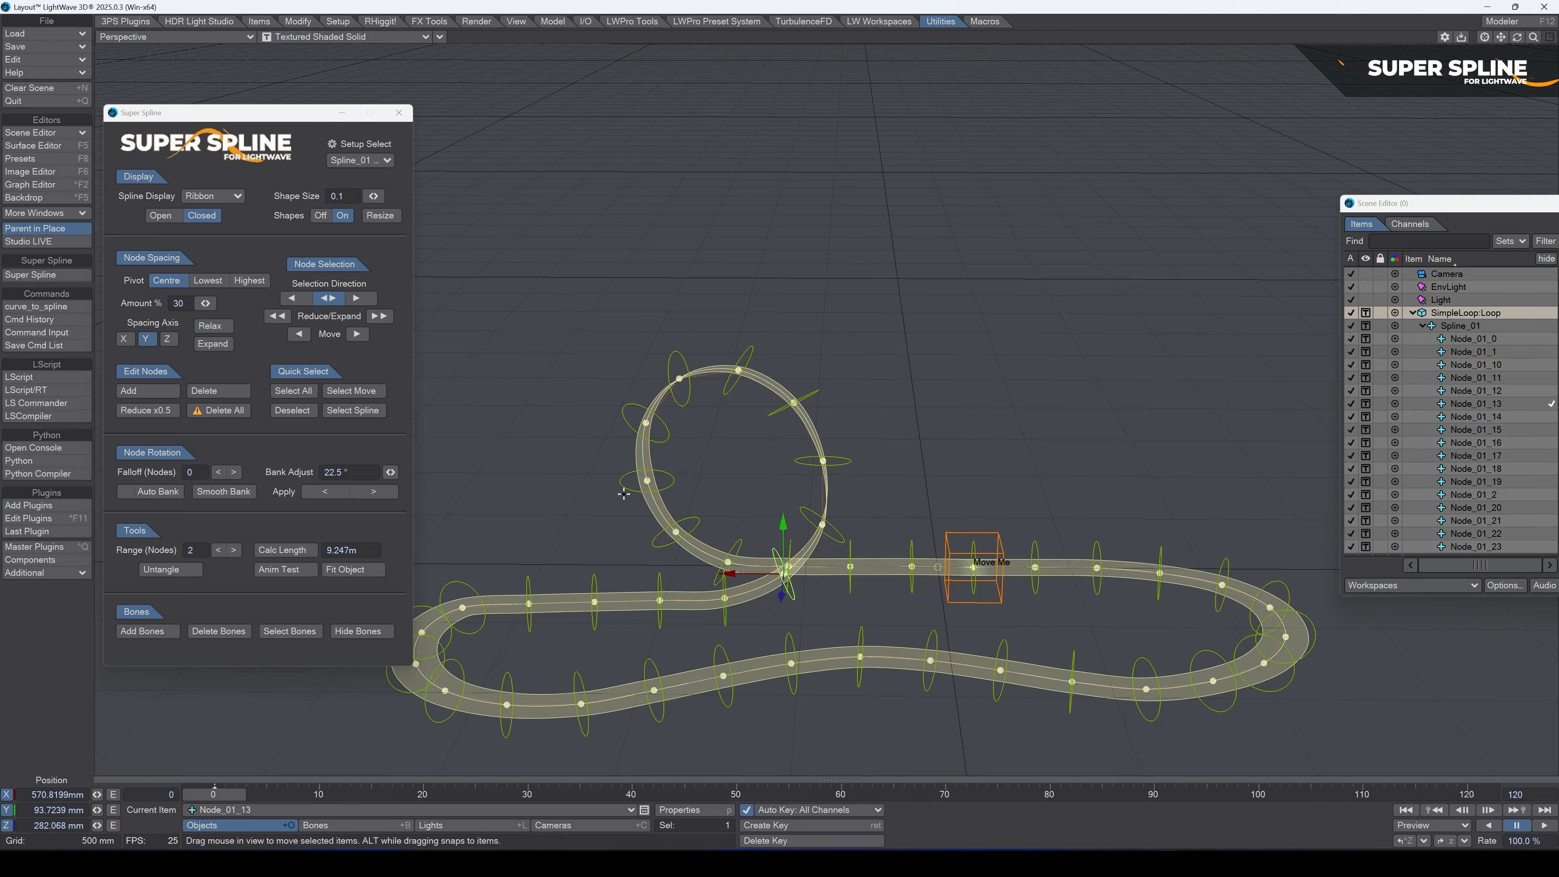
Step: Select Node_01_9 at the loop's peak and expand the selection in both directions to eleven nodes covering the loop
left_click(742, 341)
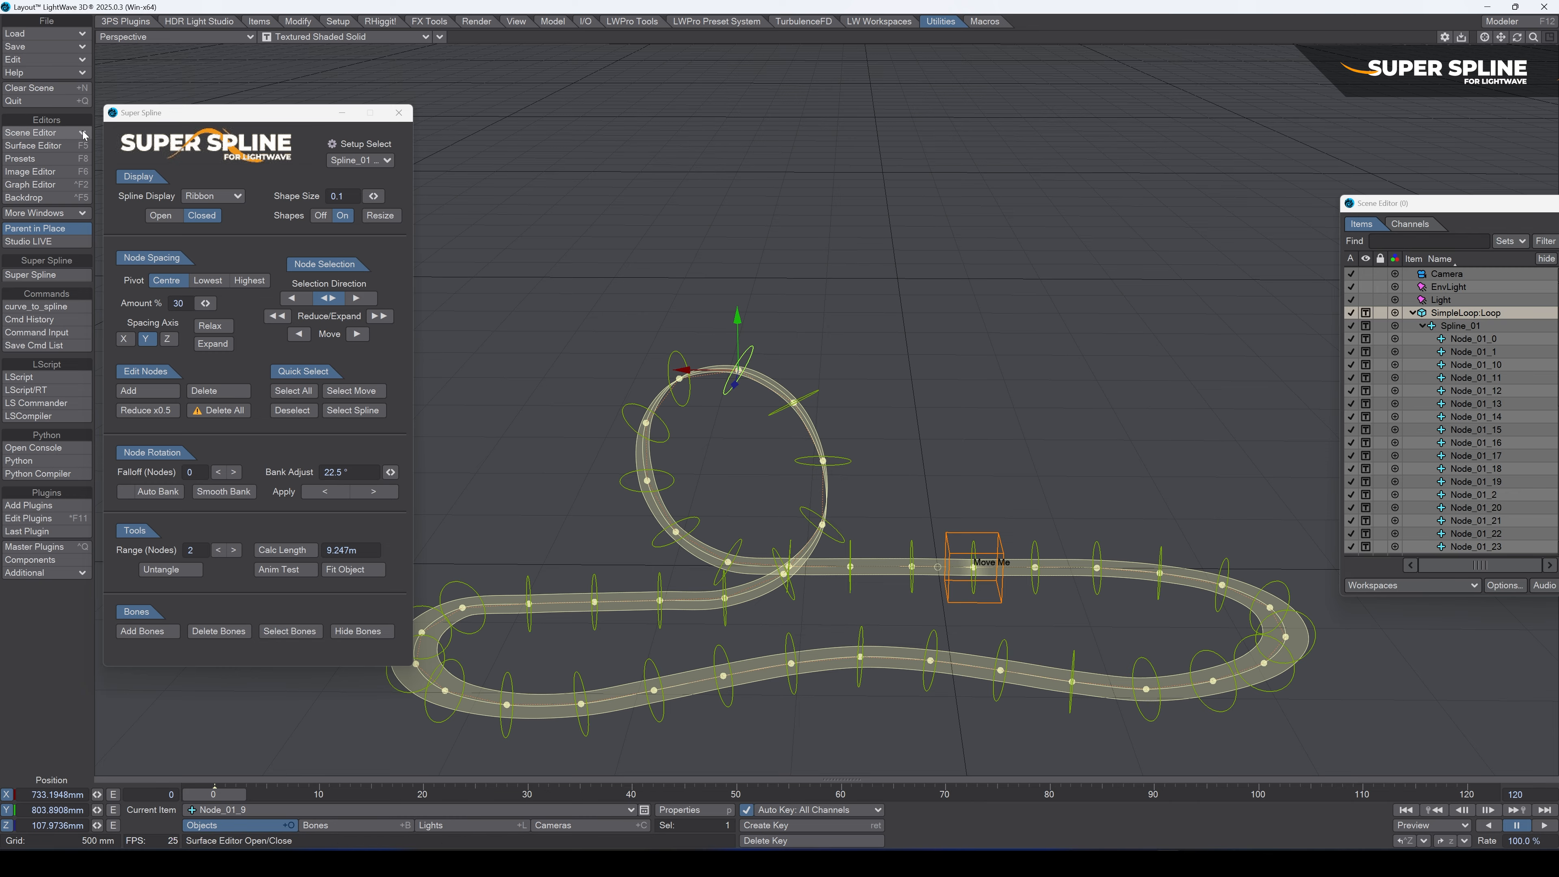
left_click(379, 316)
left_click(379, 315)
left_click(379, 315)
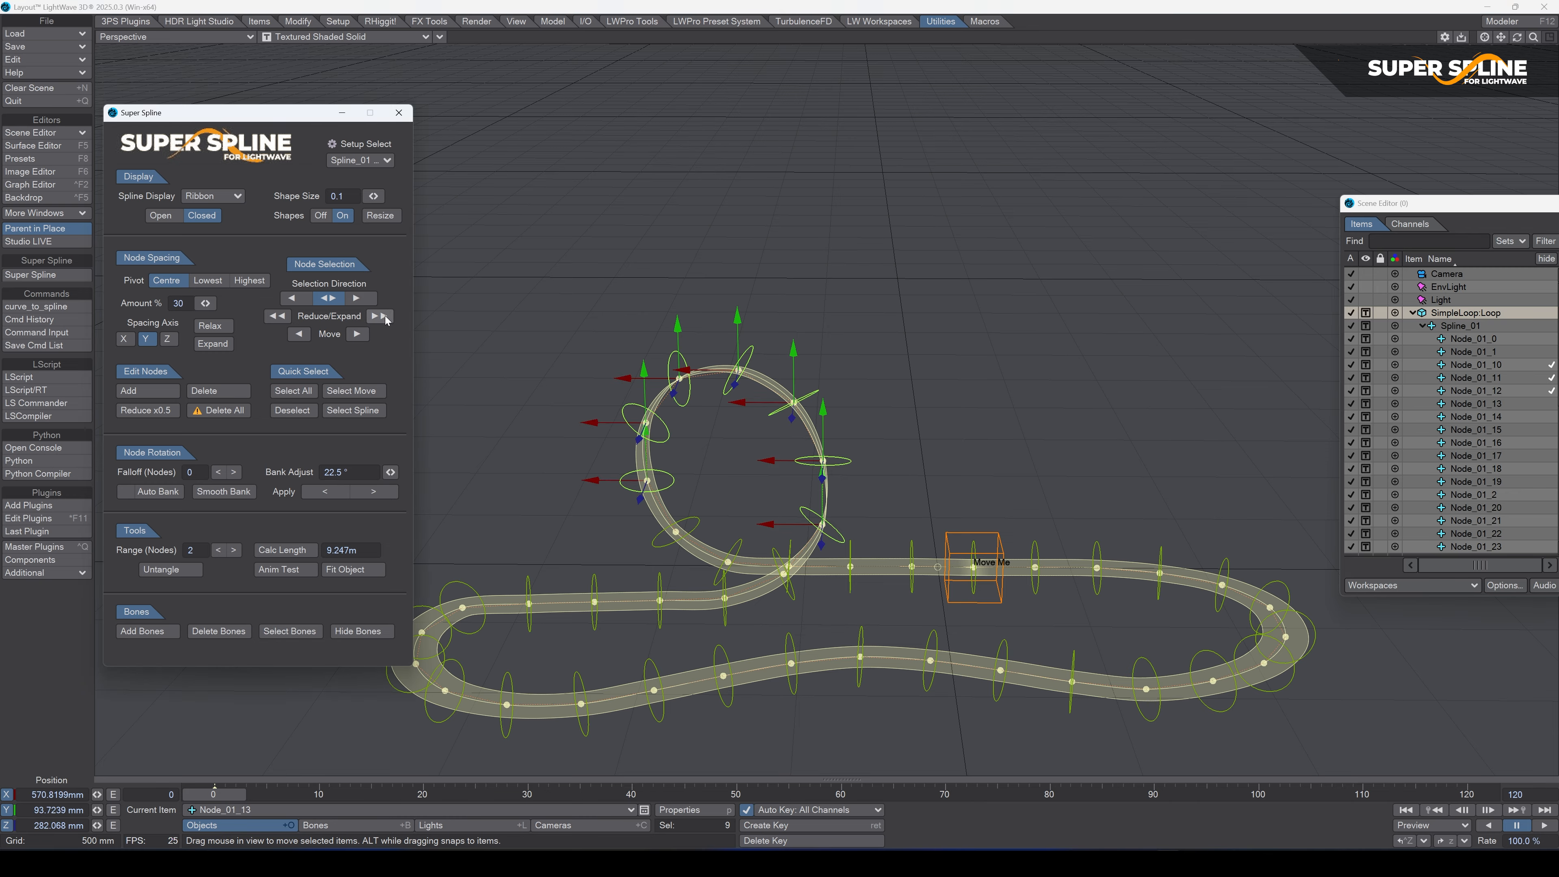
left_click(379, 316)
left_click(379, 315)
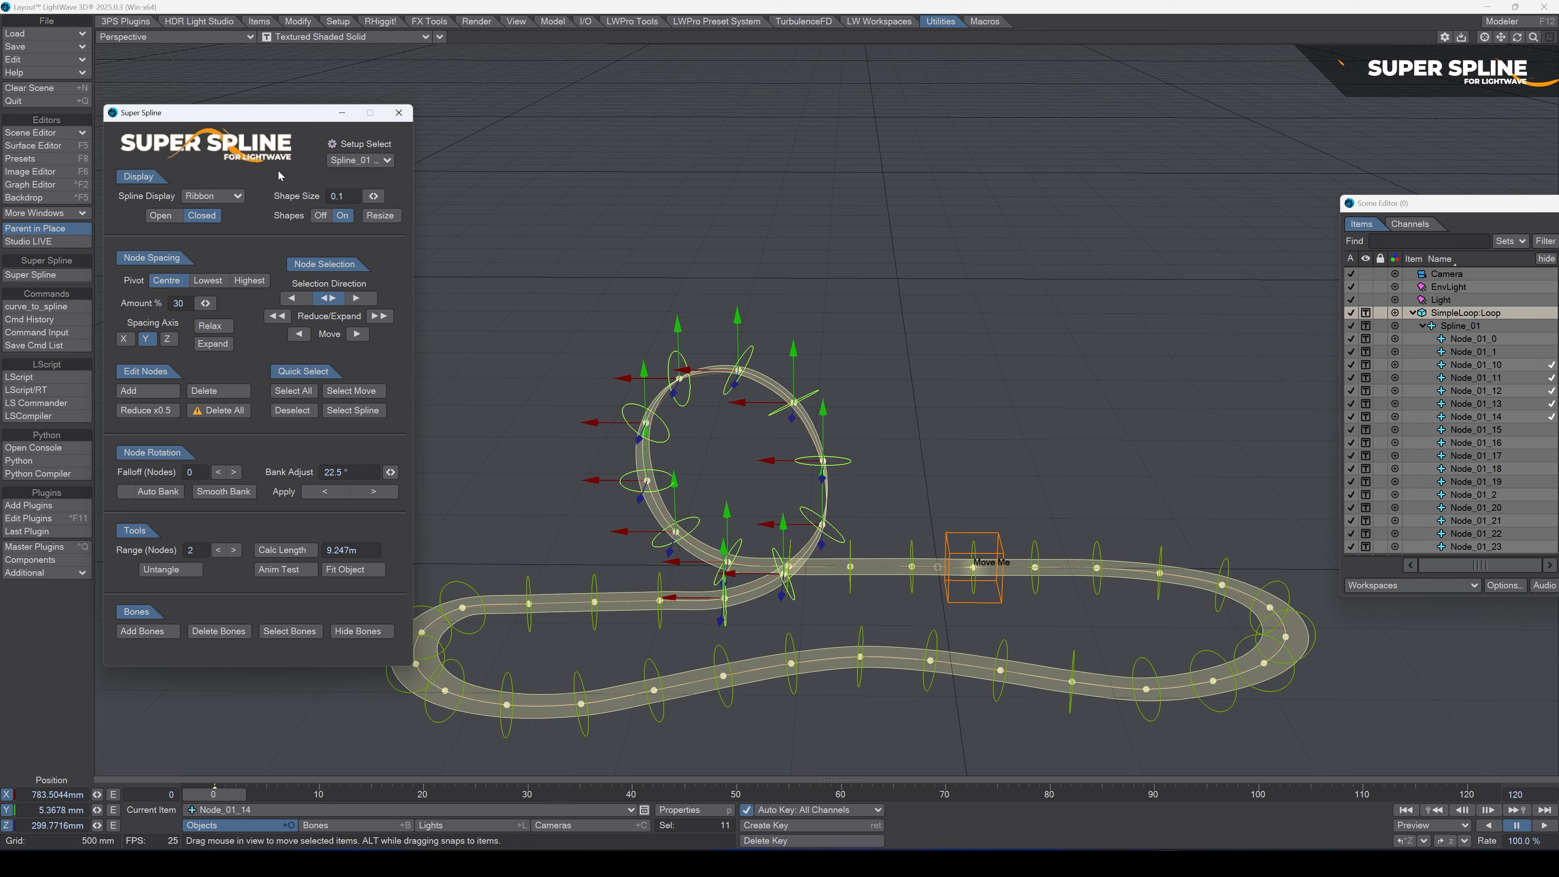
Step: Set the node spacing pivot to Lowest and expand the eleven loop nodes twice along Y at amount 30
left_click(212, 285)
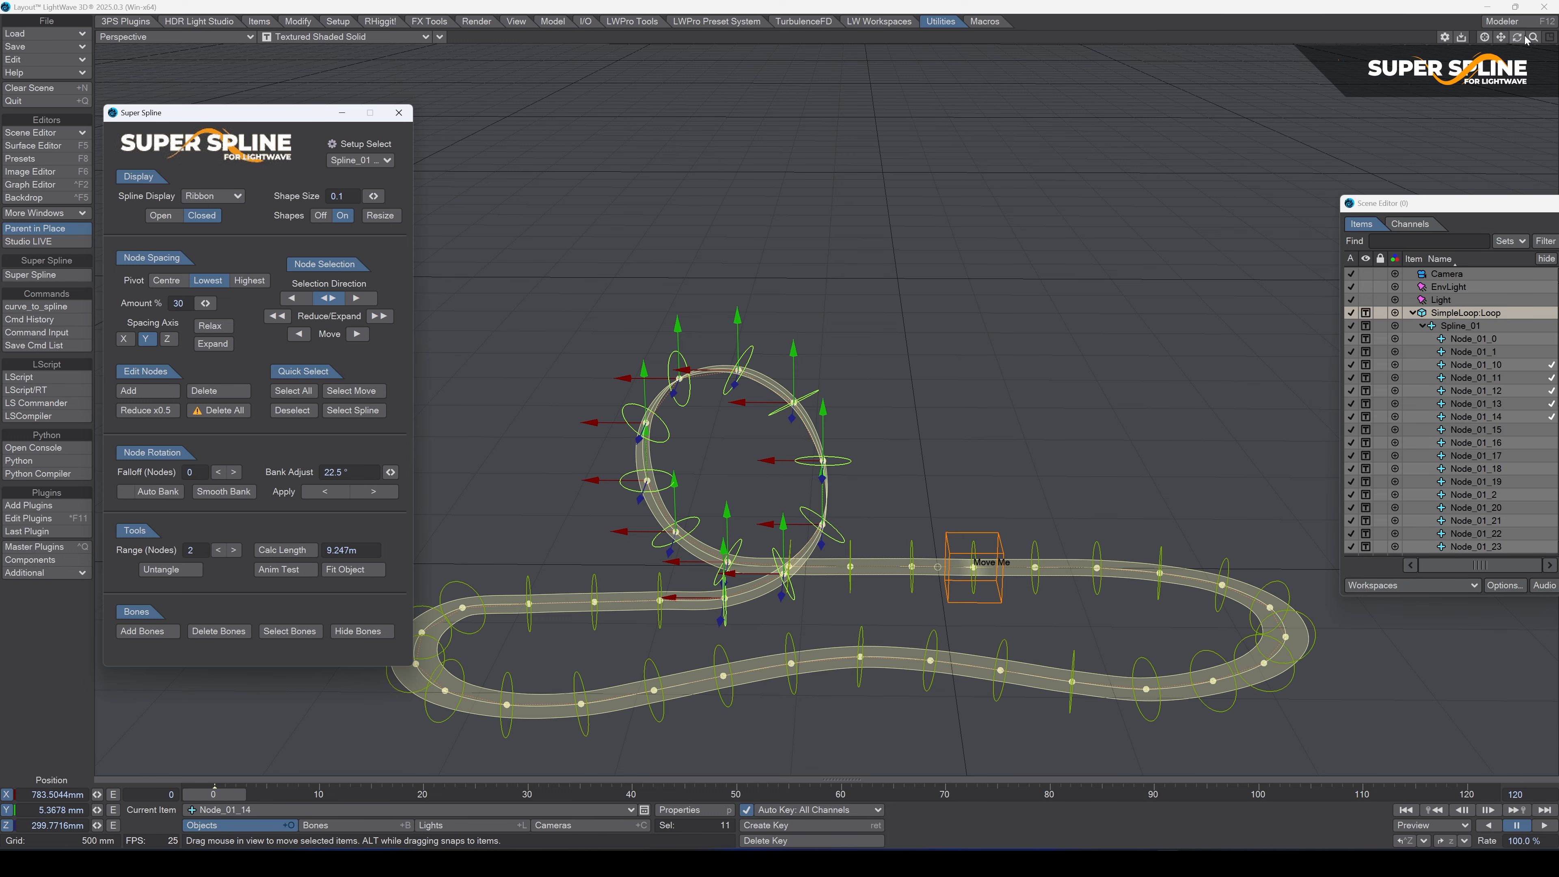
left_click_drag(1518, 38, 1258, 27)
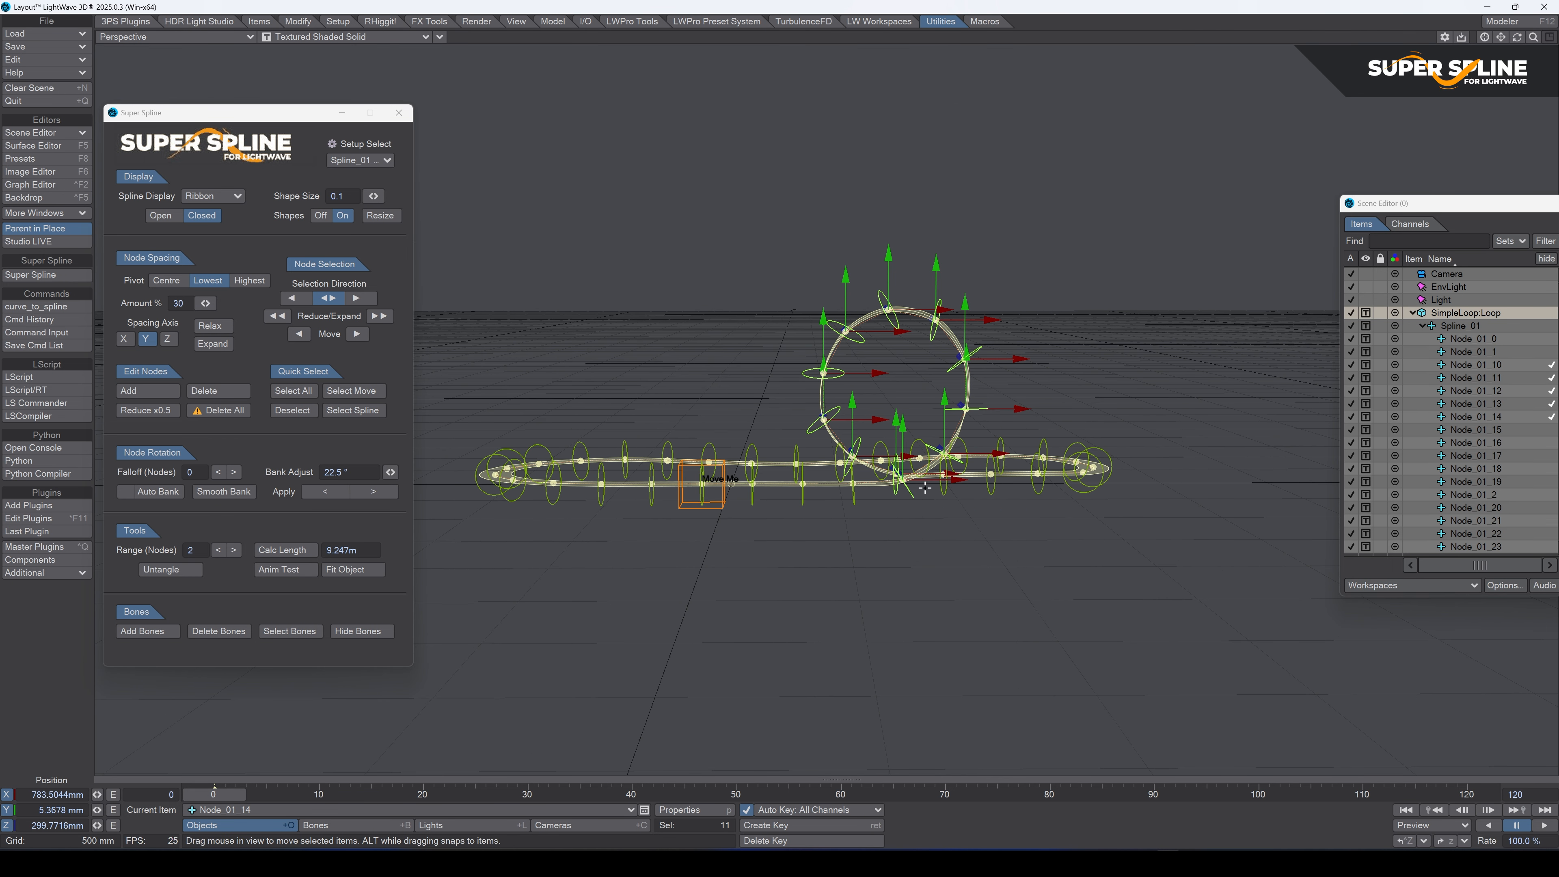
left_click(215, 345)
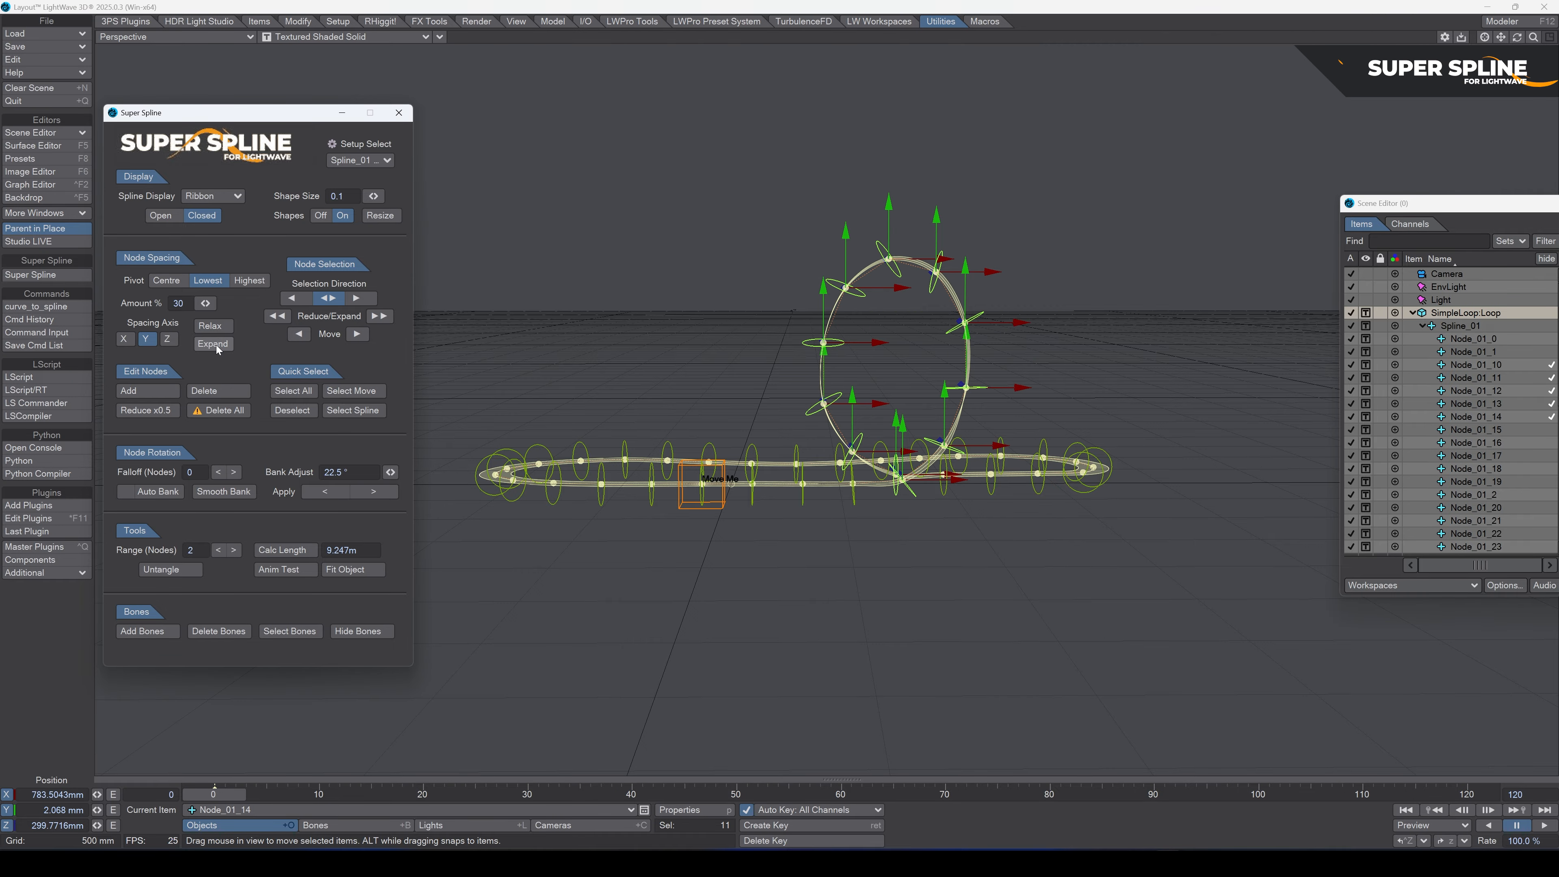
left_click(216, 347)
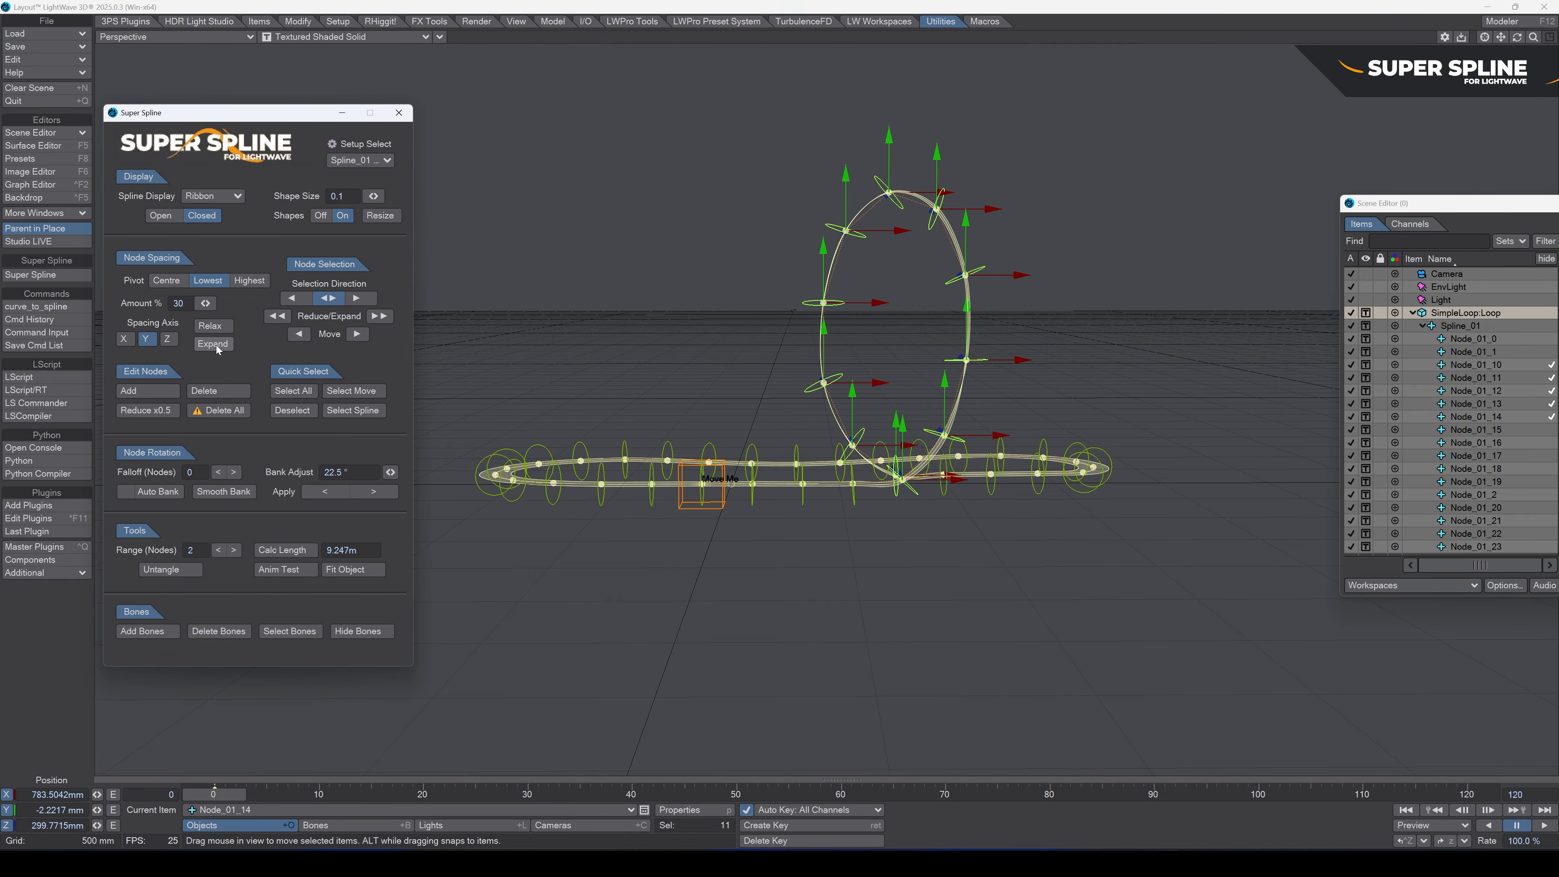
Step: Relax the loop nodes' Y spacing twice and expand it once, keeping the Lowest pivot
left_click(209, 326)
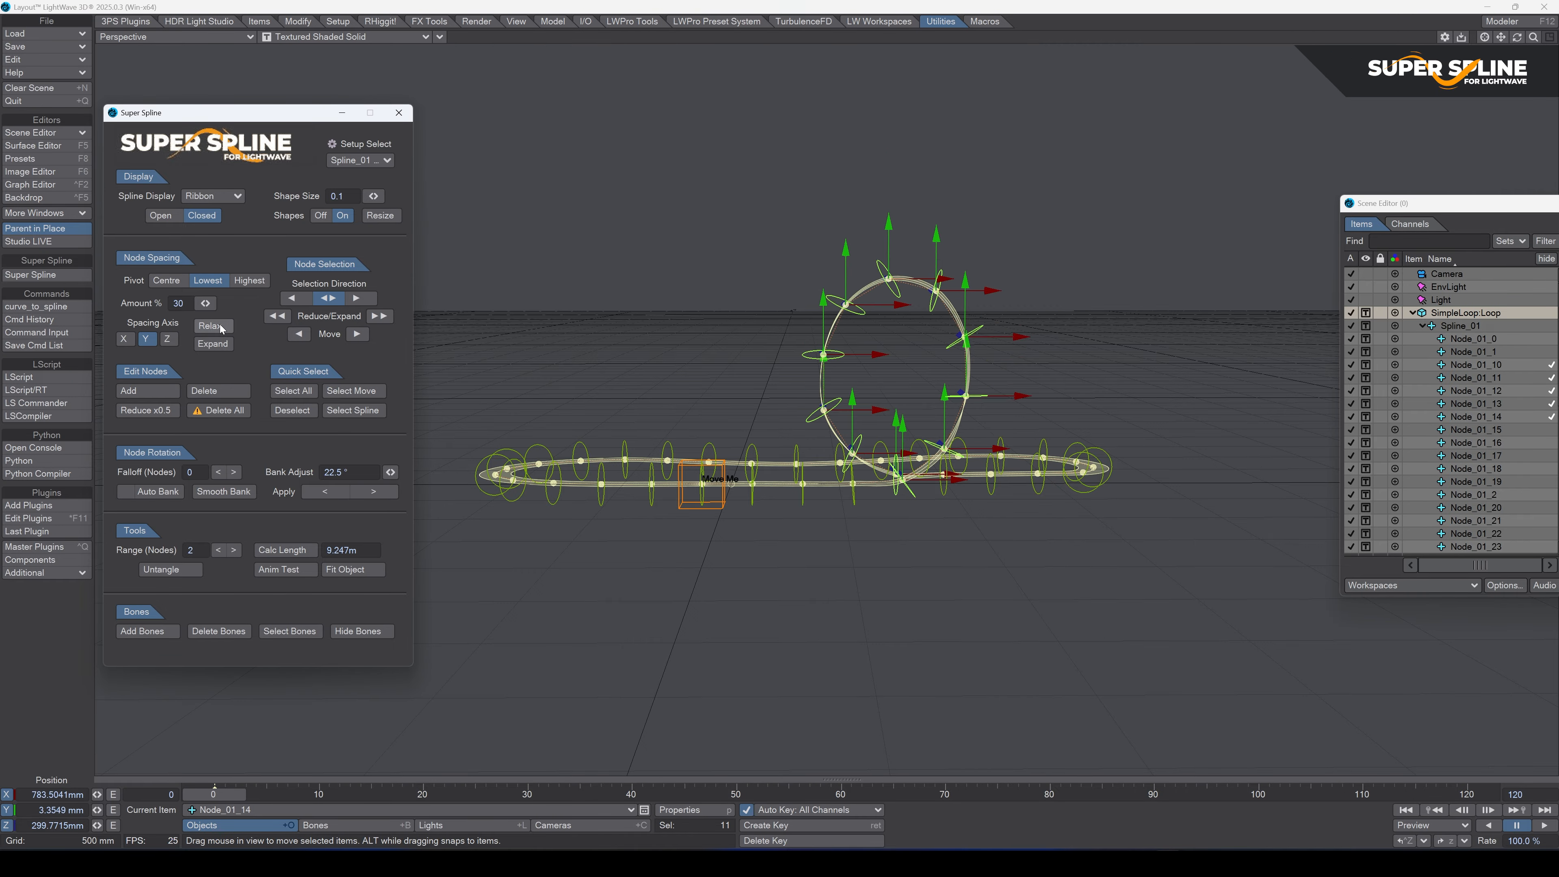
left_click(209, 326)
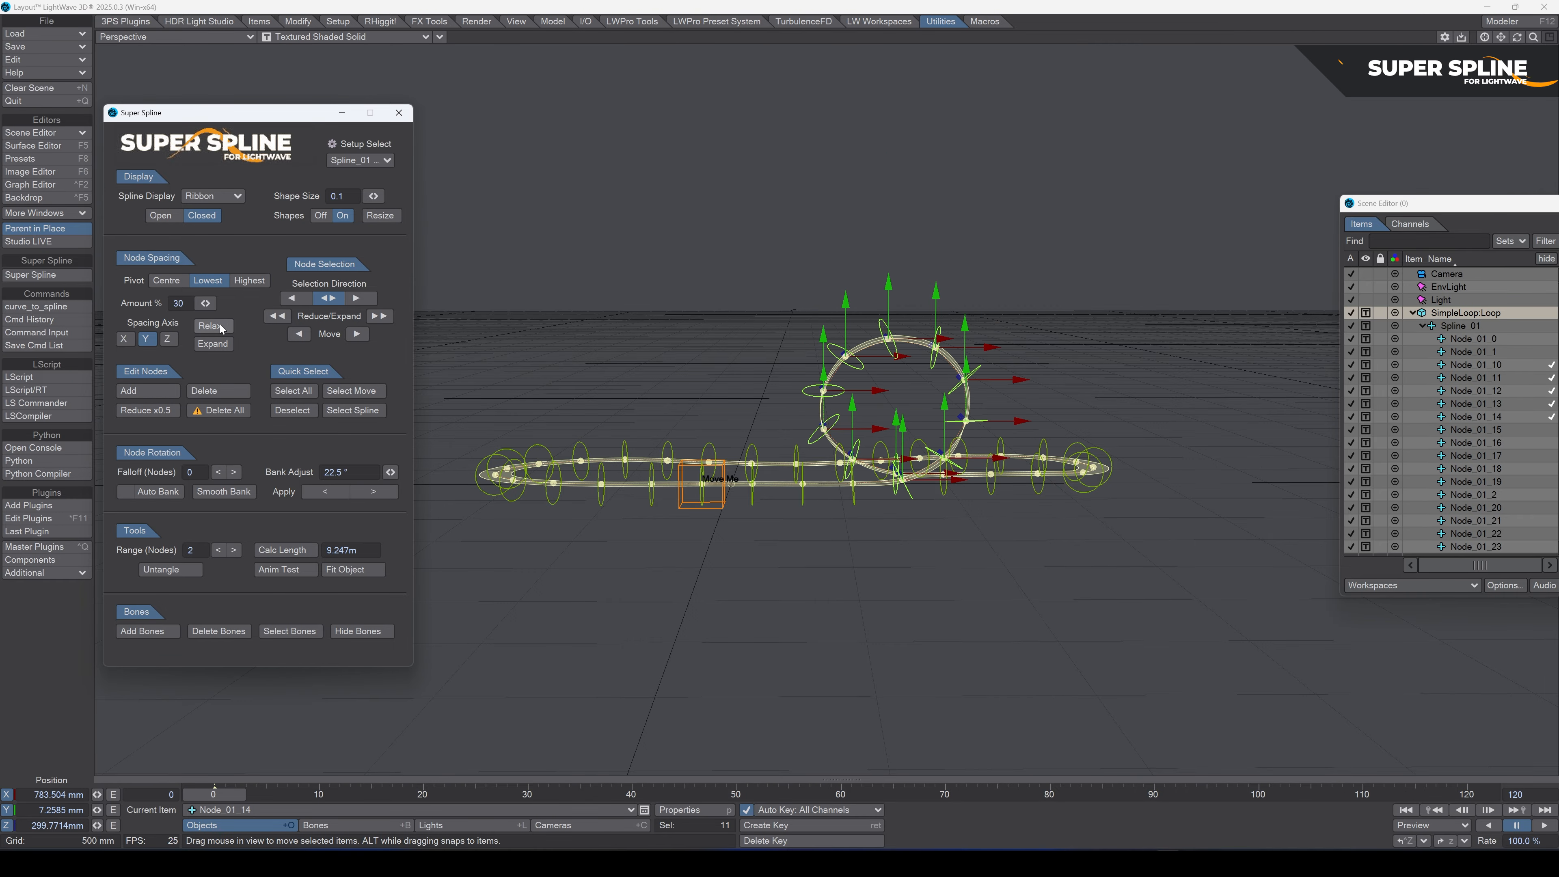
left_click(222, 348)
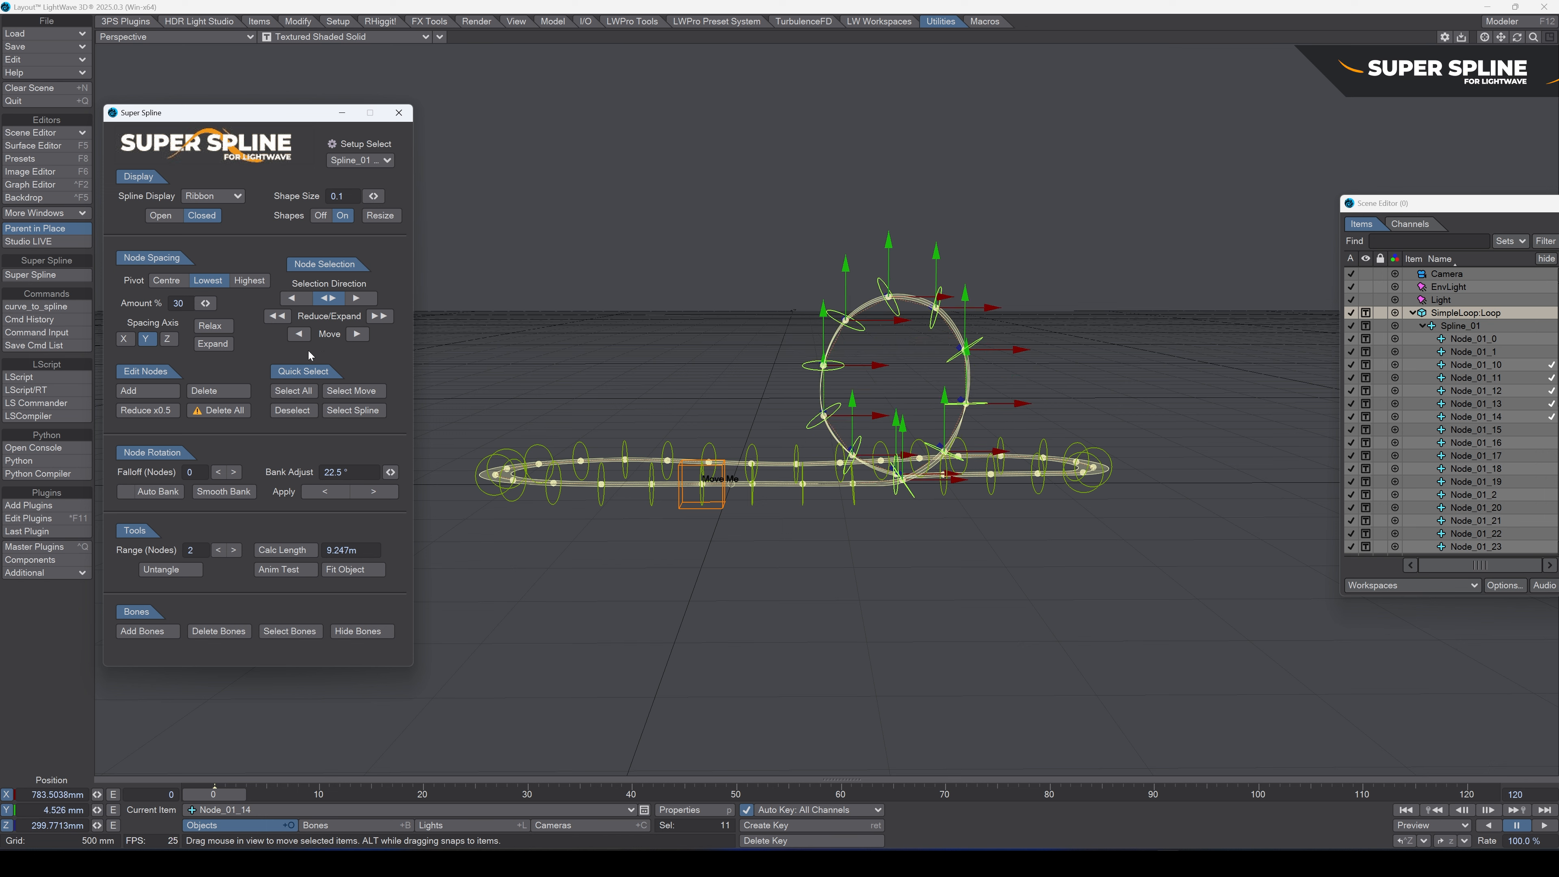
Step: Expand the loop nodes' spacing once along X only and once along X and Y together
left_click(123, 338)
left_click(149, 338)
left_click(225, 345)
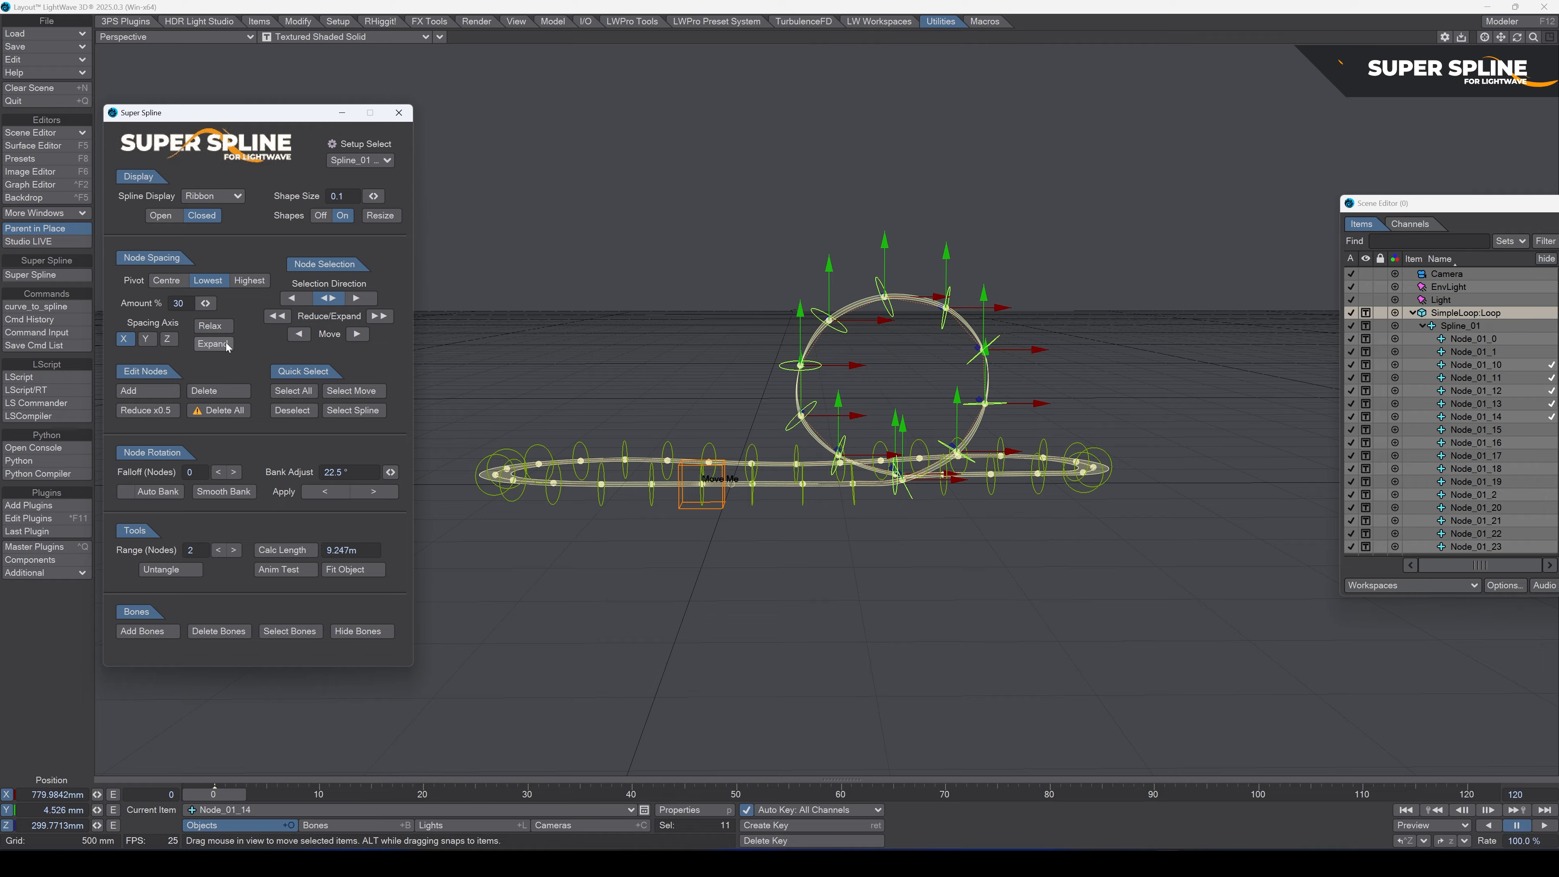
left_click(145, 338)
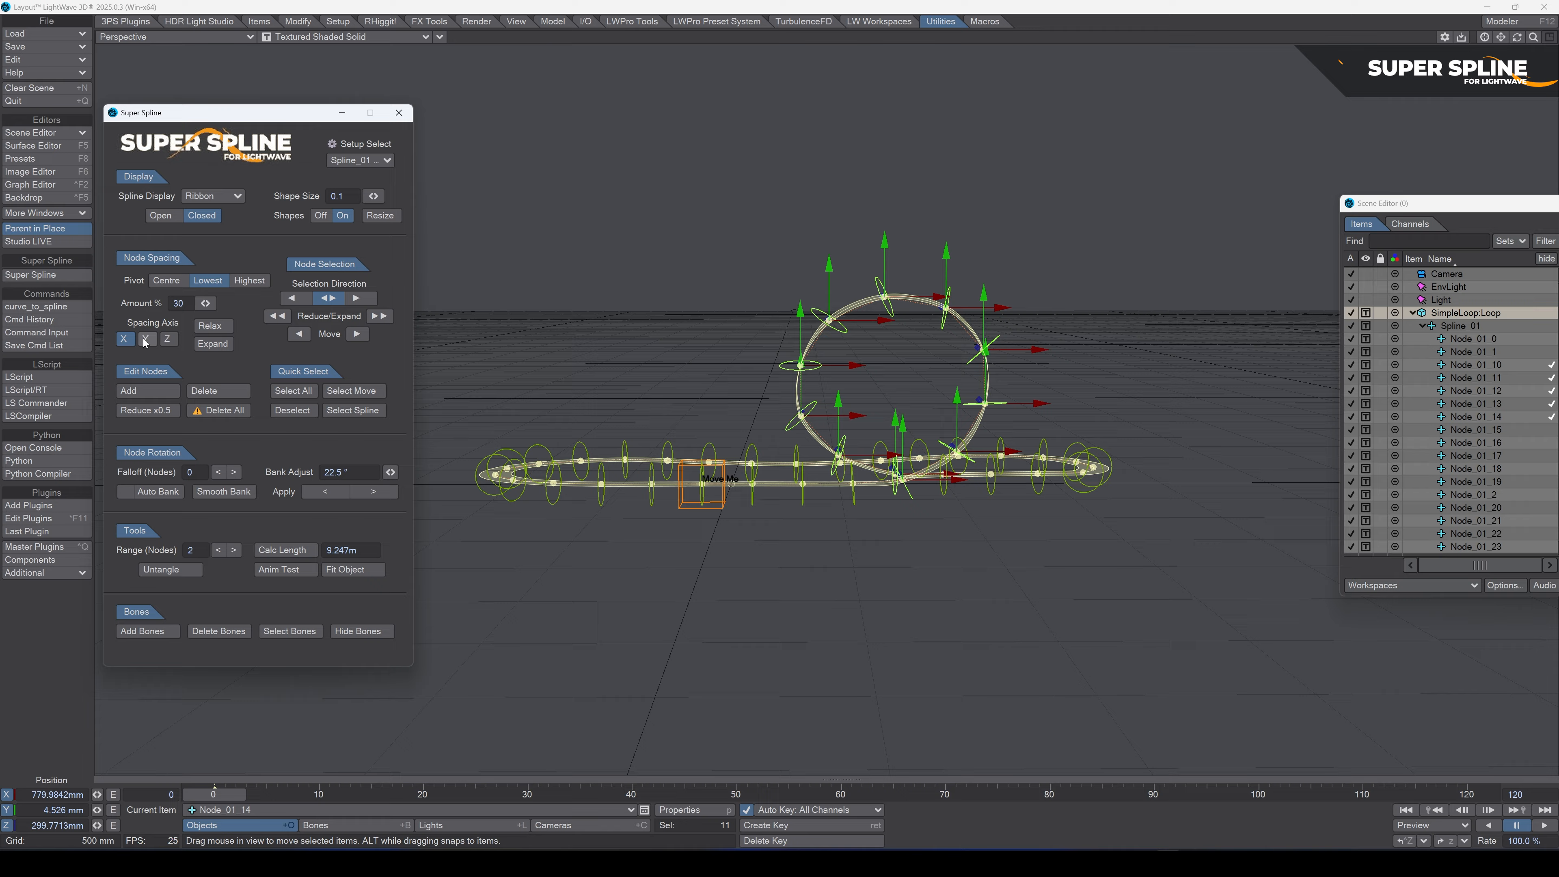
left_click(213, 345)
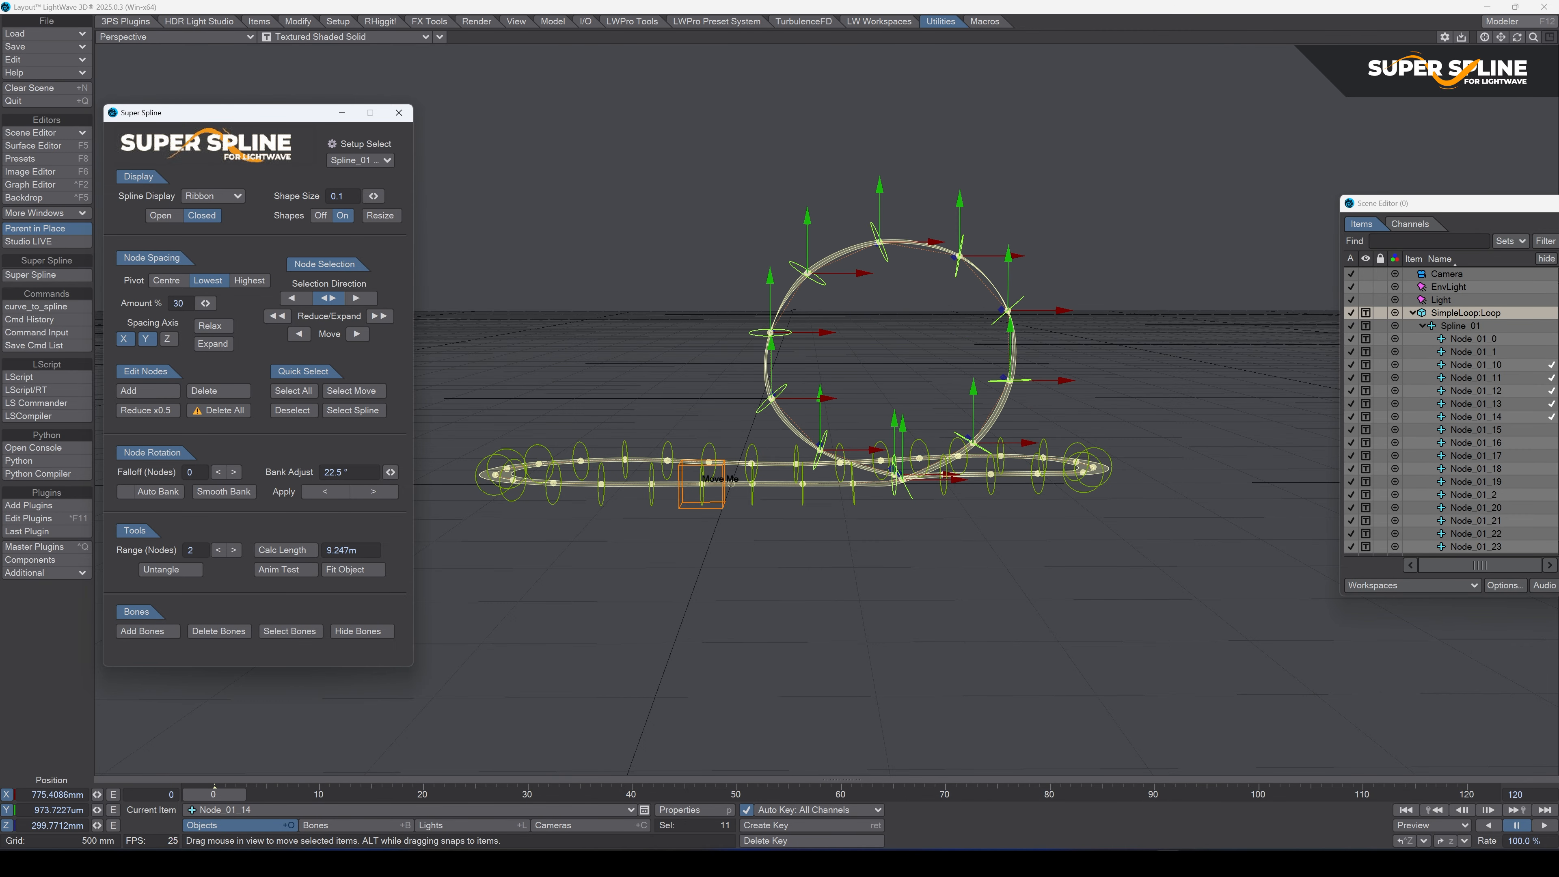
Step: Set the node spacing amount to 100 and expand the loop nodes along X and Y
mouse_move(1517, 38)
left_mouse_down()
mouse_move(1548, 47)
mouse_move(1476, 46)
mouse_move(1542, 38)
mouse_move(1512, 38)
mouse_move(1518, 11)
left_mouse_up()
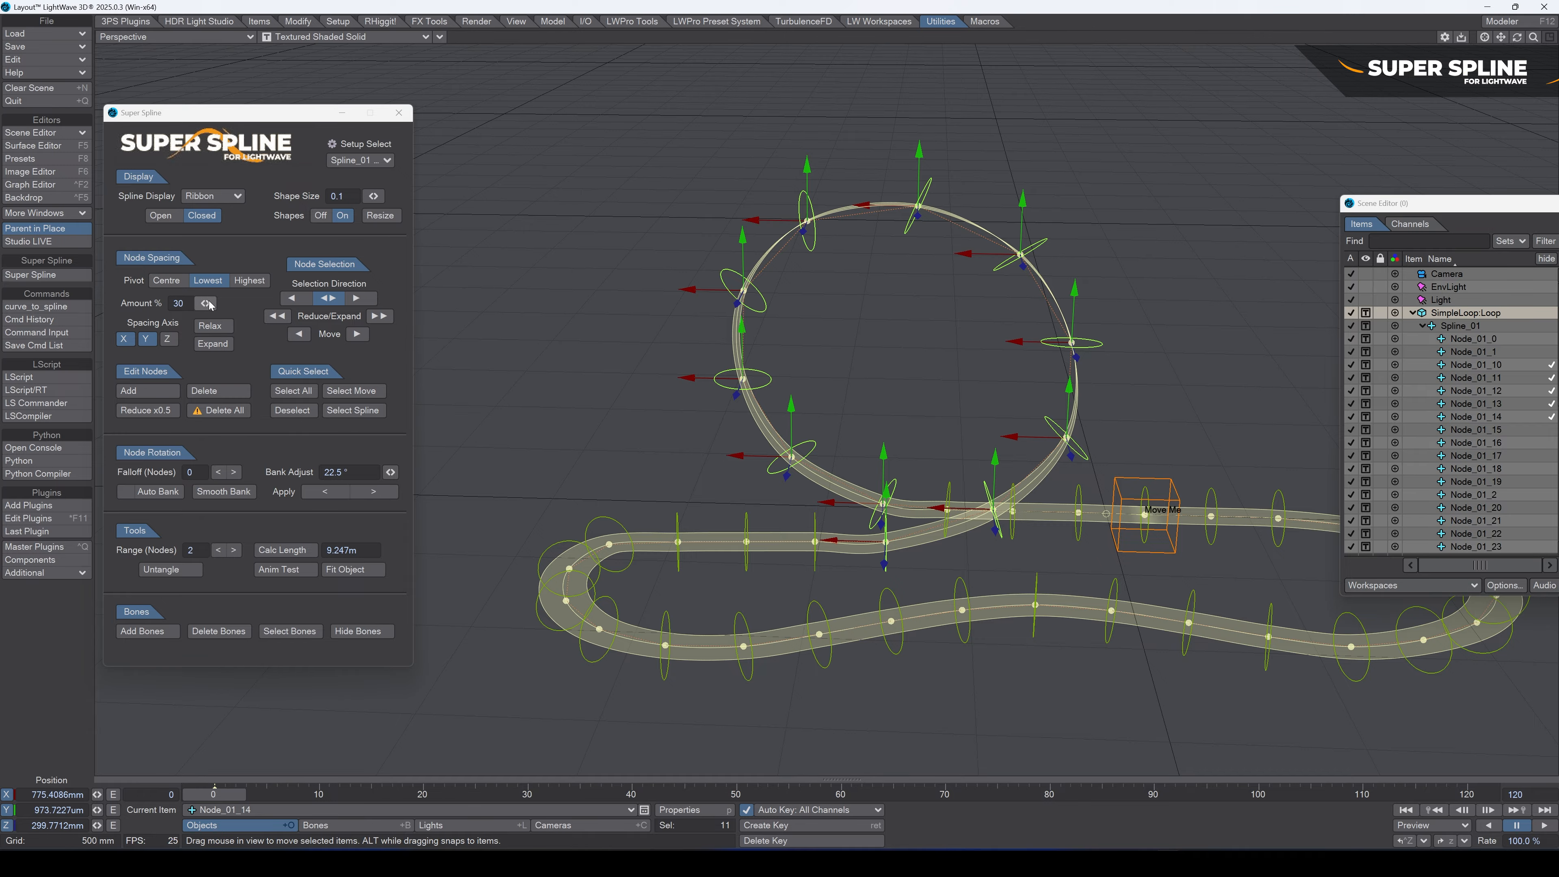
left_click_drag(208, 305, 227, 305)
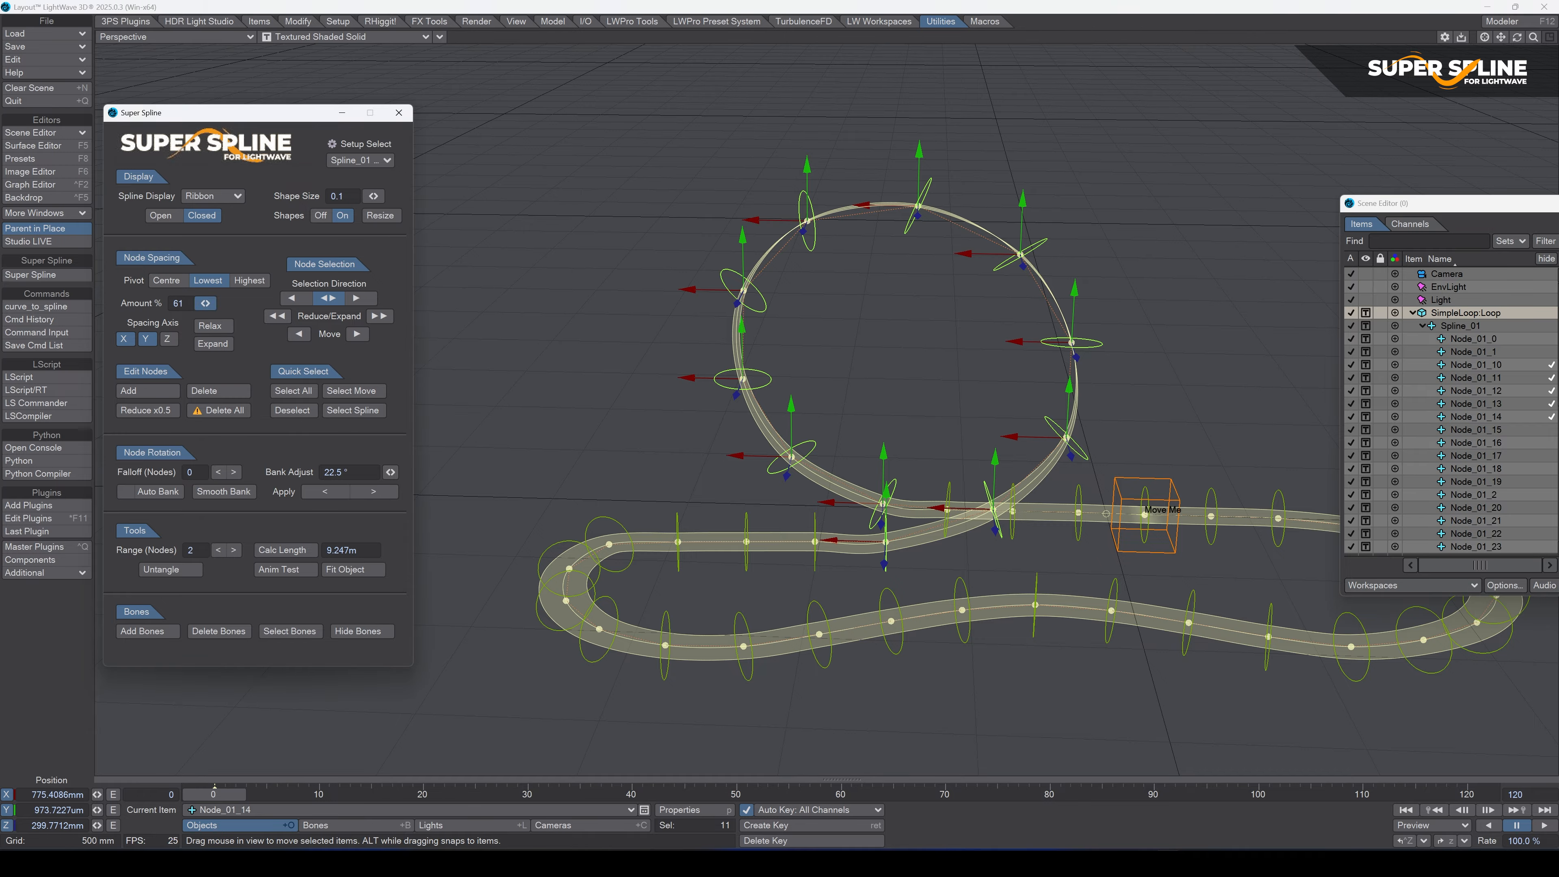
left_click(212, 343)
left_click_drag(1534, 37, 1482, 37)
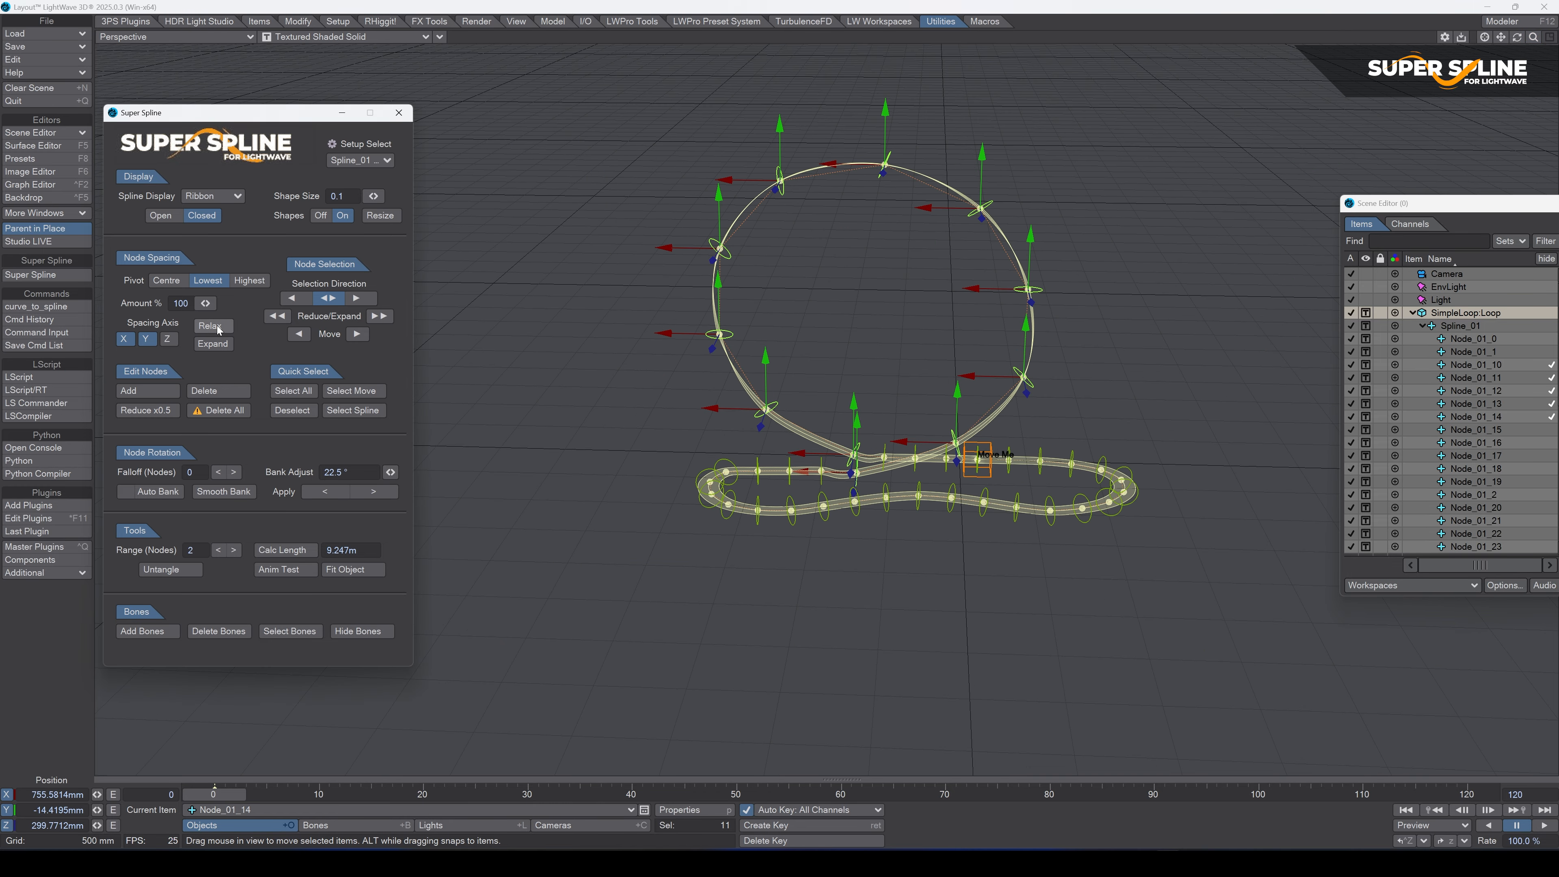
Step: Try relaxing the loop nodes' spacing at amount 100 and undo it
left_click(206, 342)
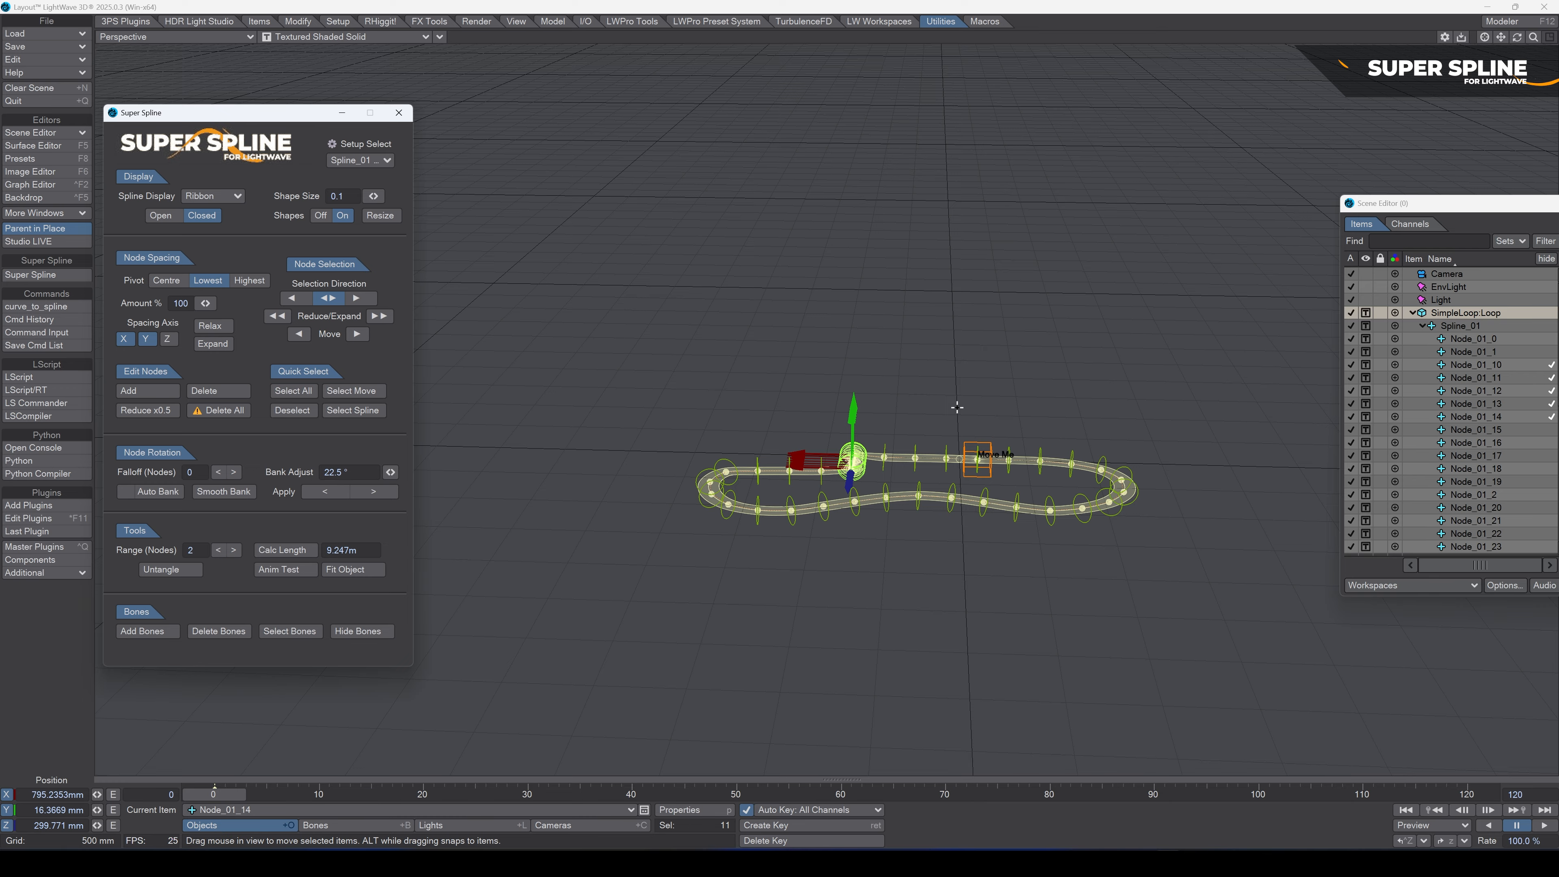
key("ctrl+z")
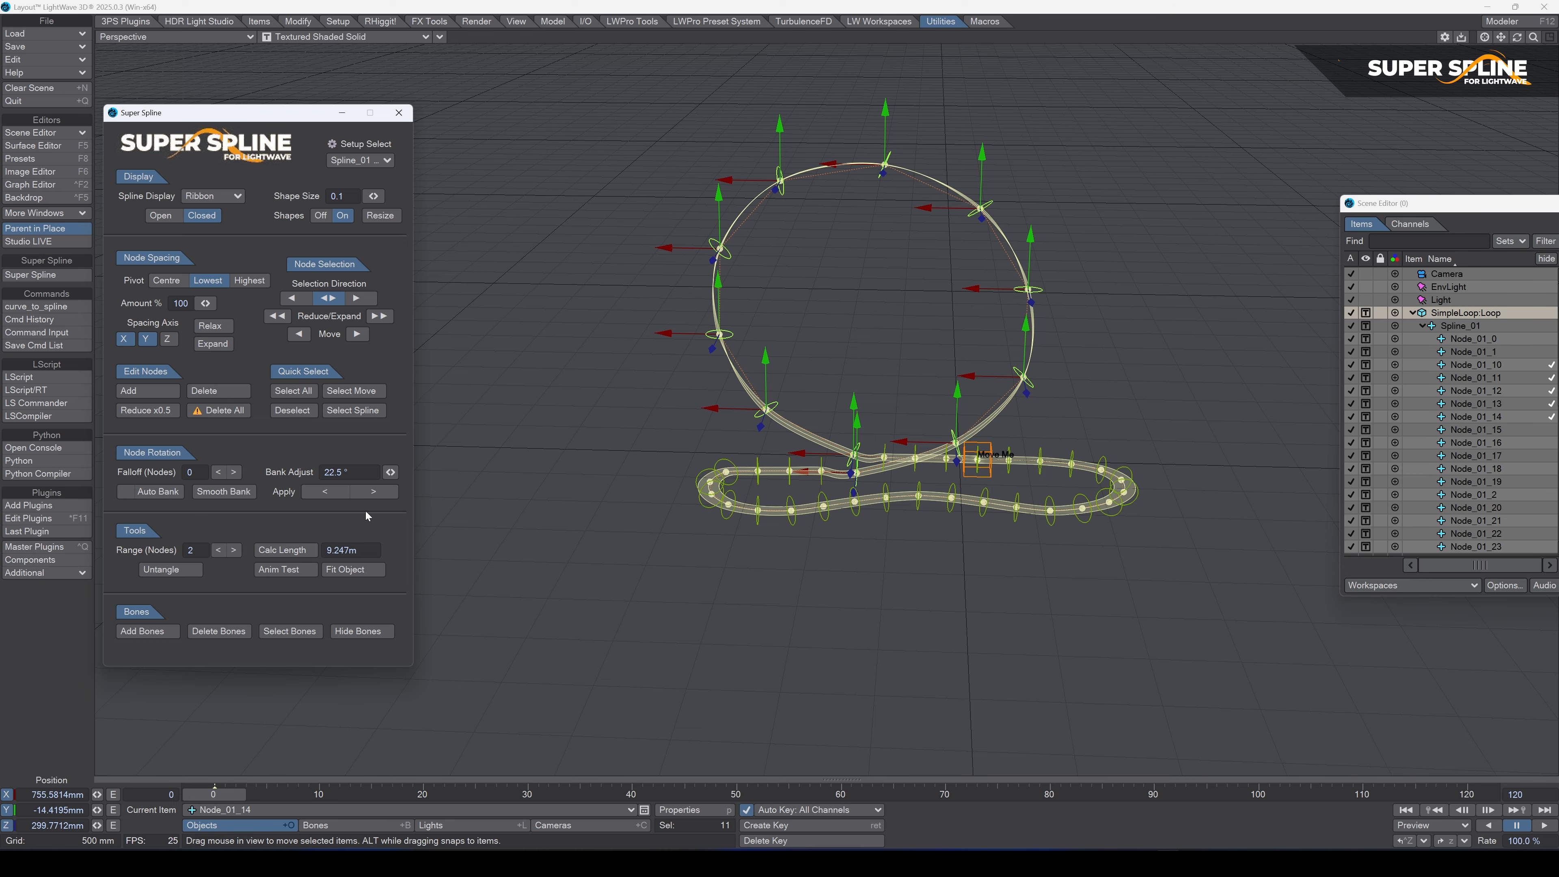
Step: Set the node spacing amount to 30 and relax the loop nodes once along X and Y
left_click(185, 303)
type("1")
left_click(179, 303)
left_click(210, 325)
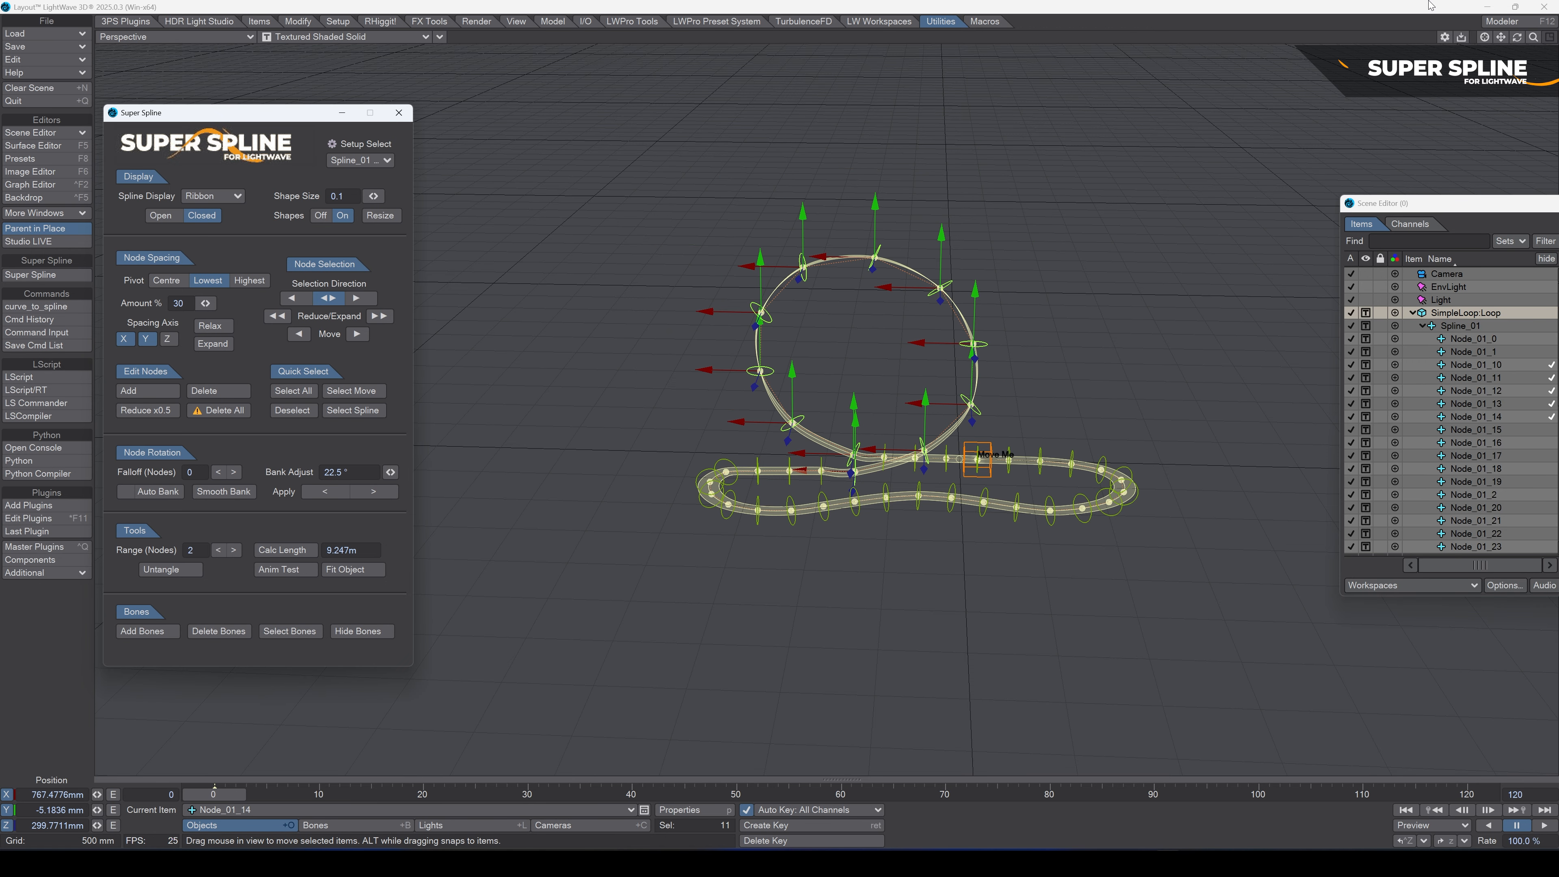
mouse_move(1518, 38)
left_mouse_down()
mouse_move(1381, 27)
mouse_move(1525, 39)
left_mouse_up()
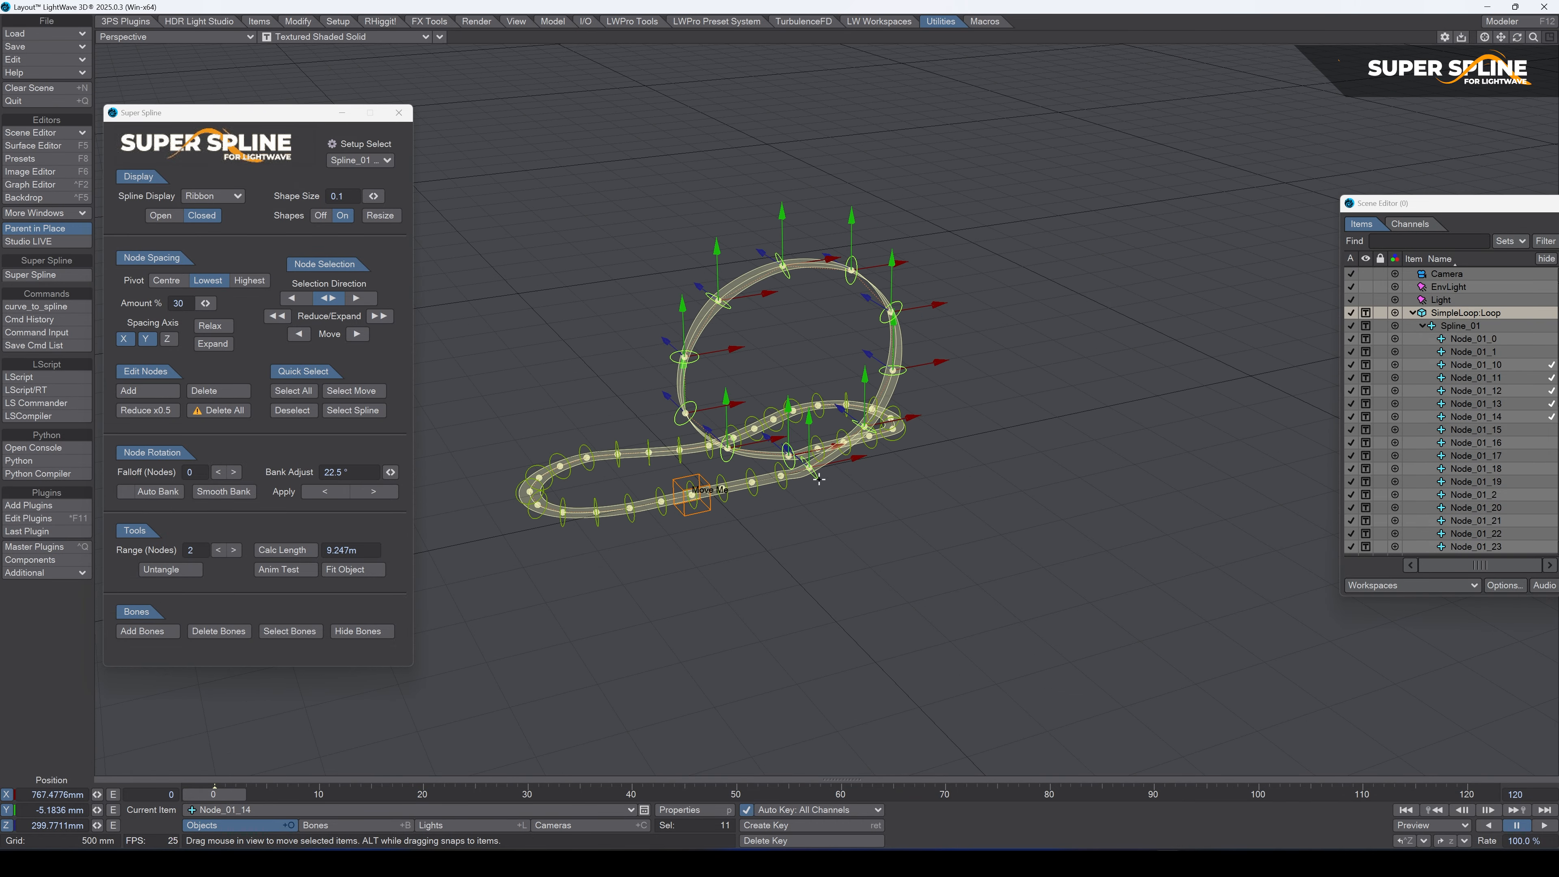
Step: Relax Node_01_4 twice on X, Y and Z with the Centre pivot and move it to about X 890 mm, Y 45 mm
left_click(802, 505)
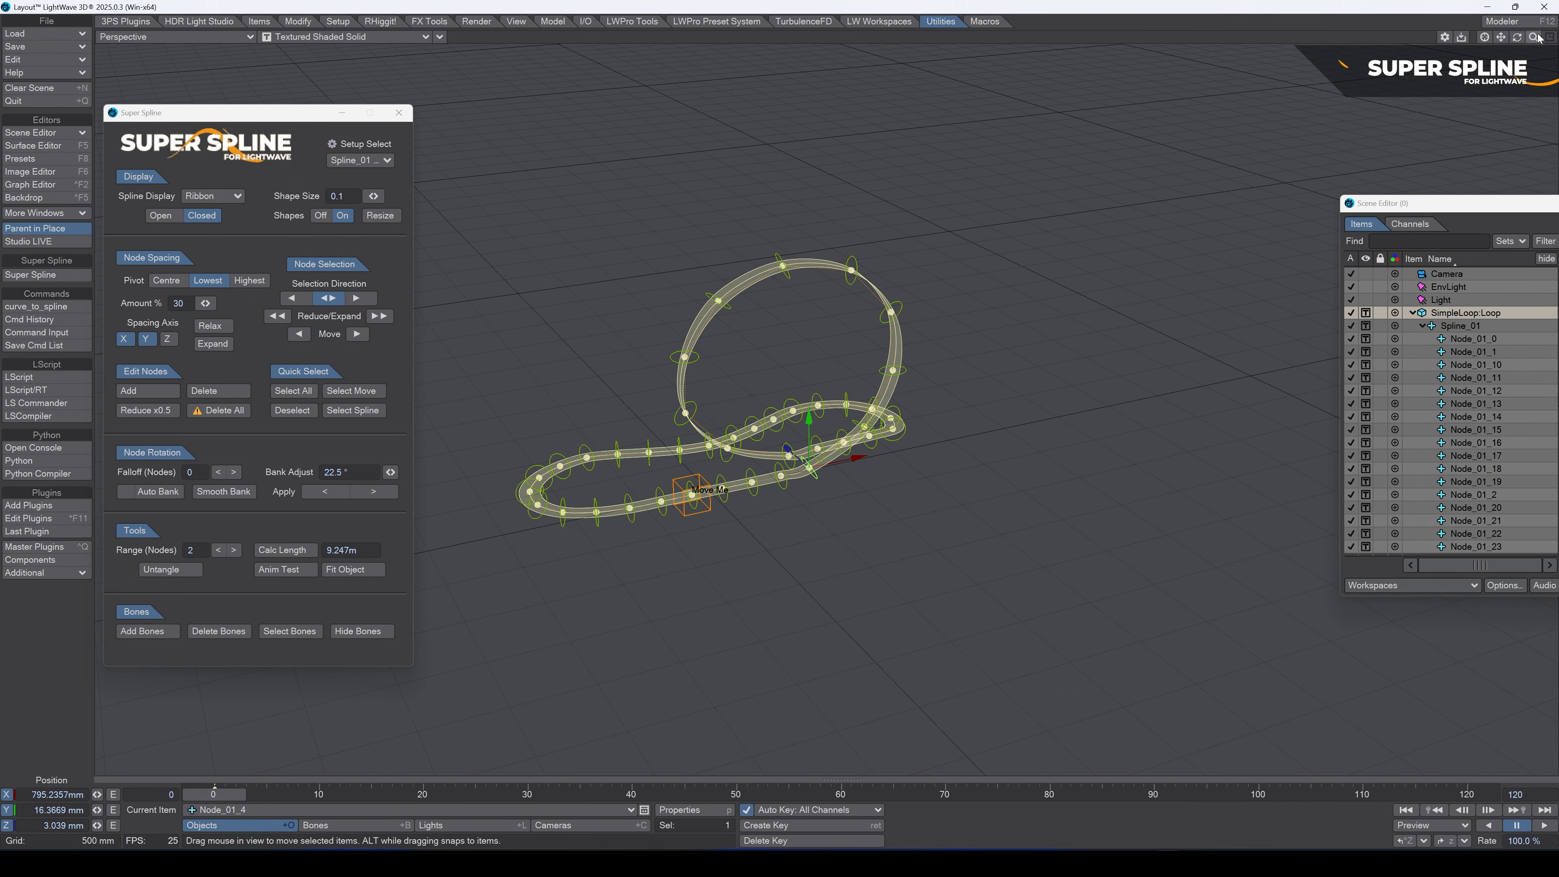
left_click_drag(1535, 38, 1477, 46)
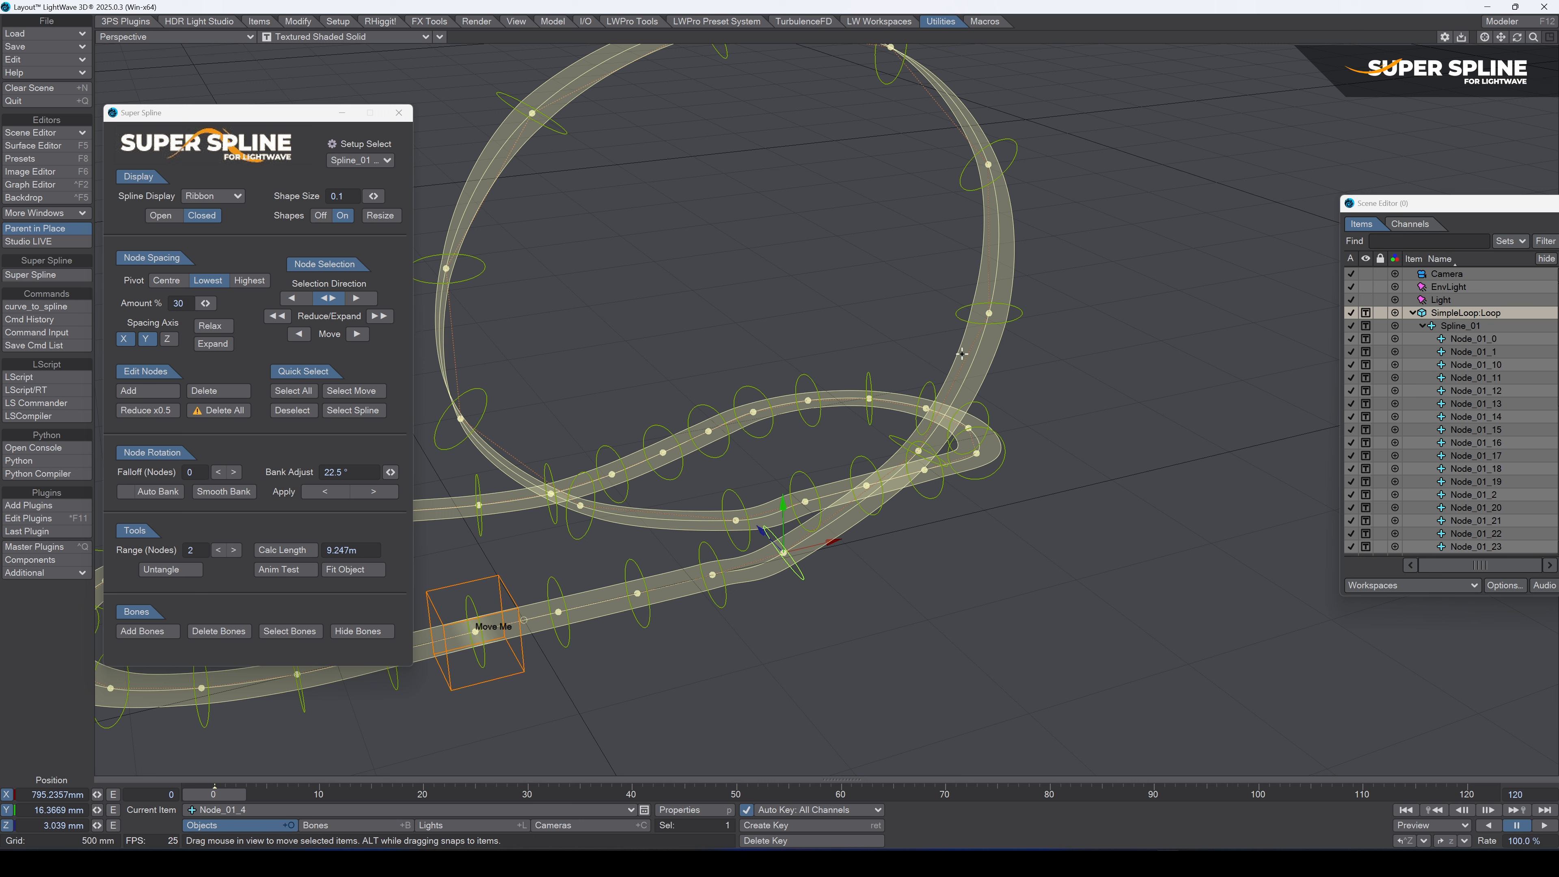
left_click(166, 281)
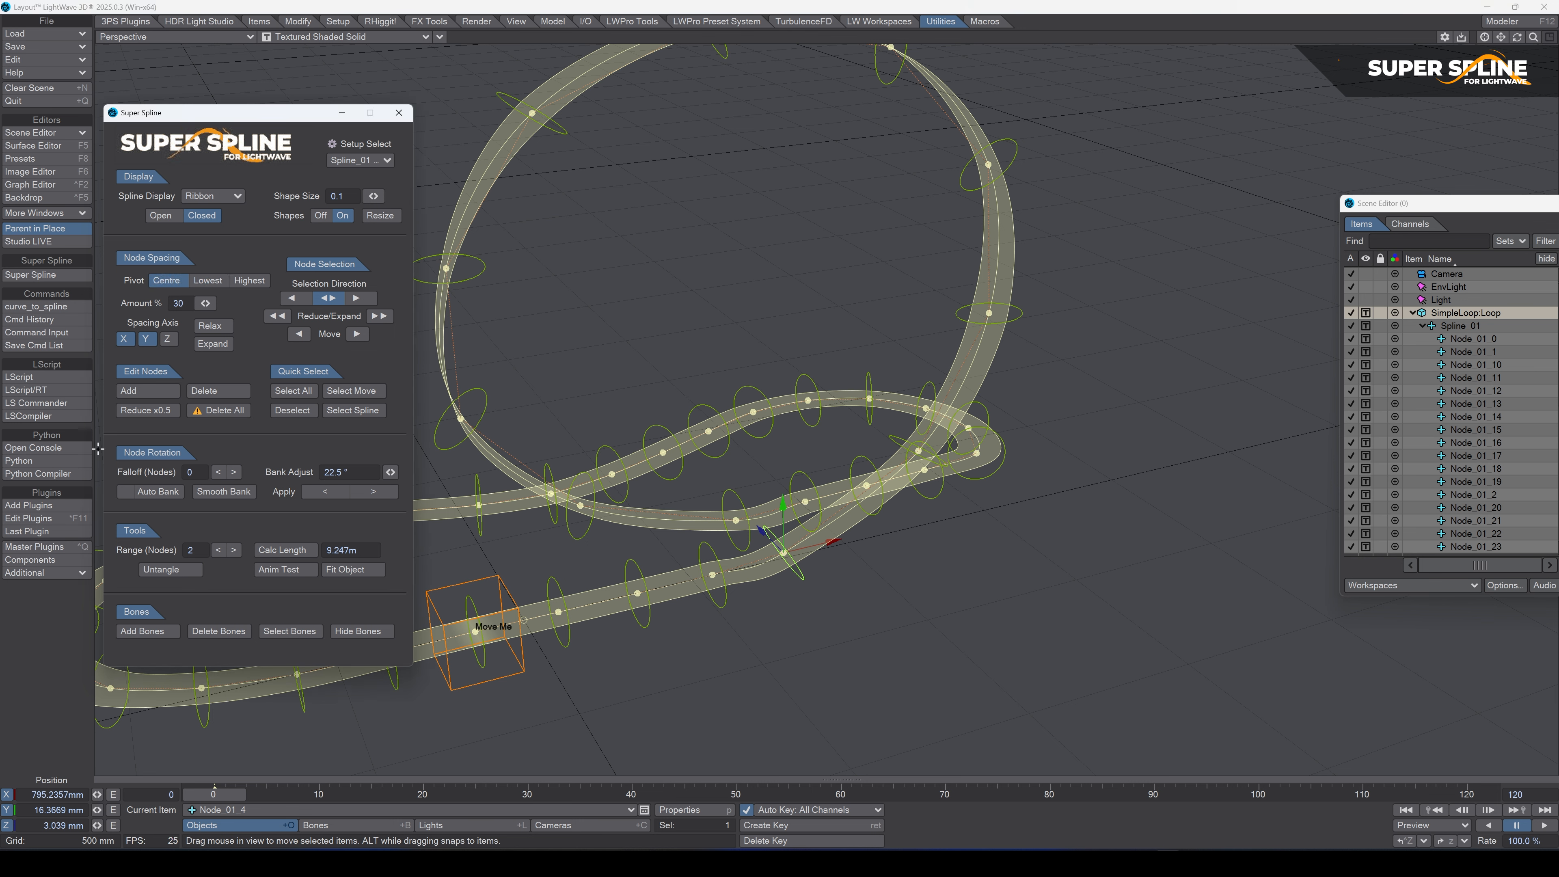
left_click(166, 341)
left_click(218, 330)
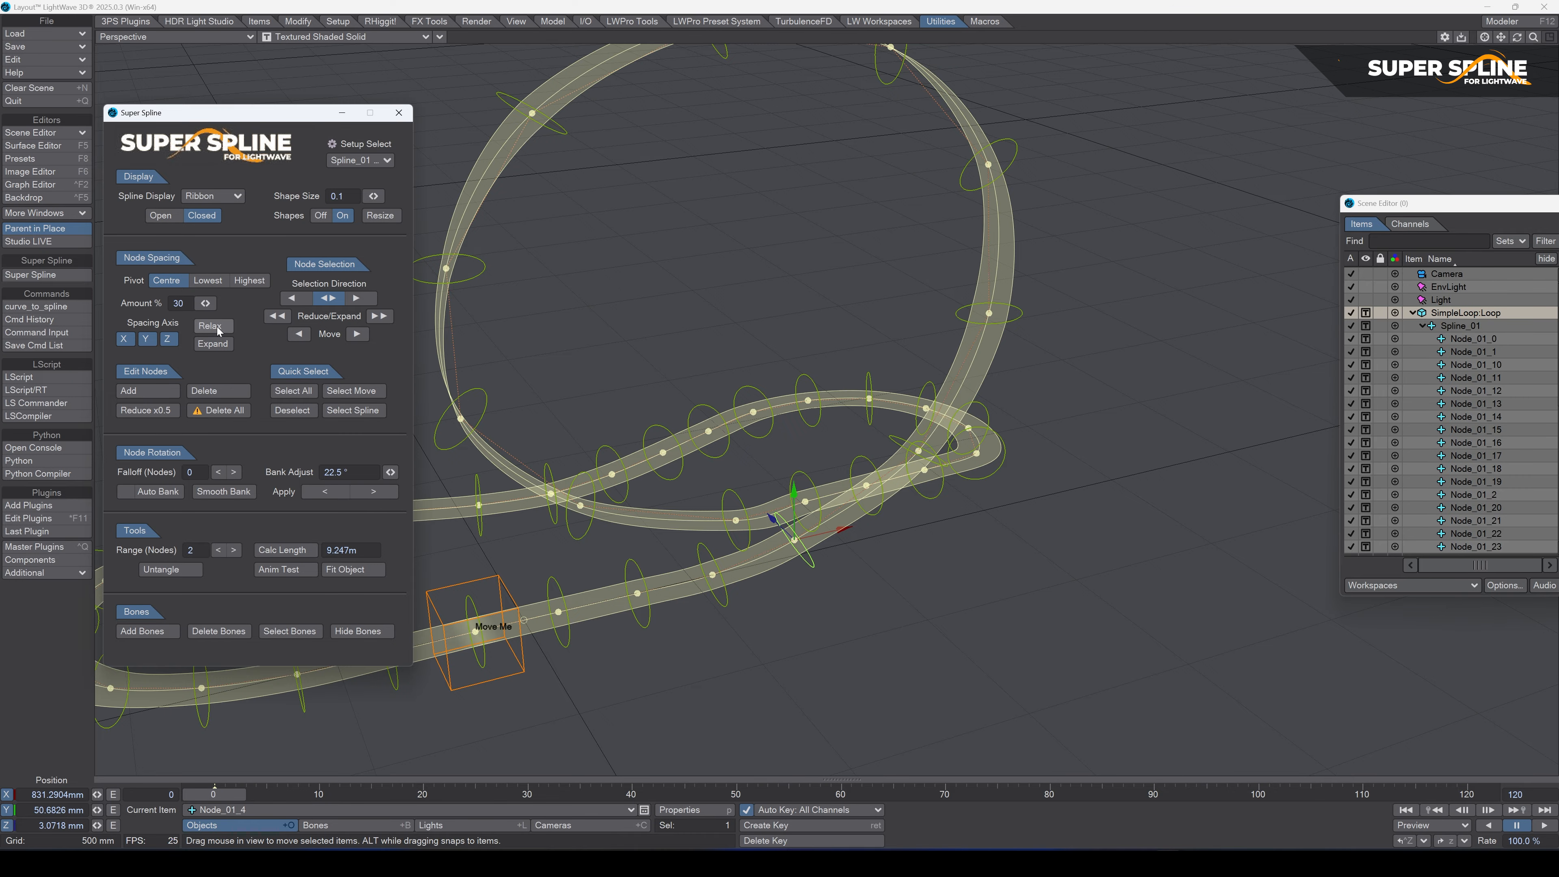
left_click(218, 330)
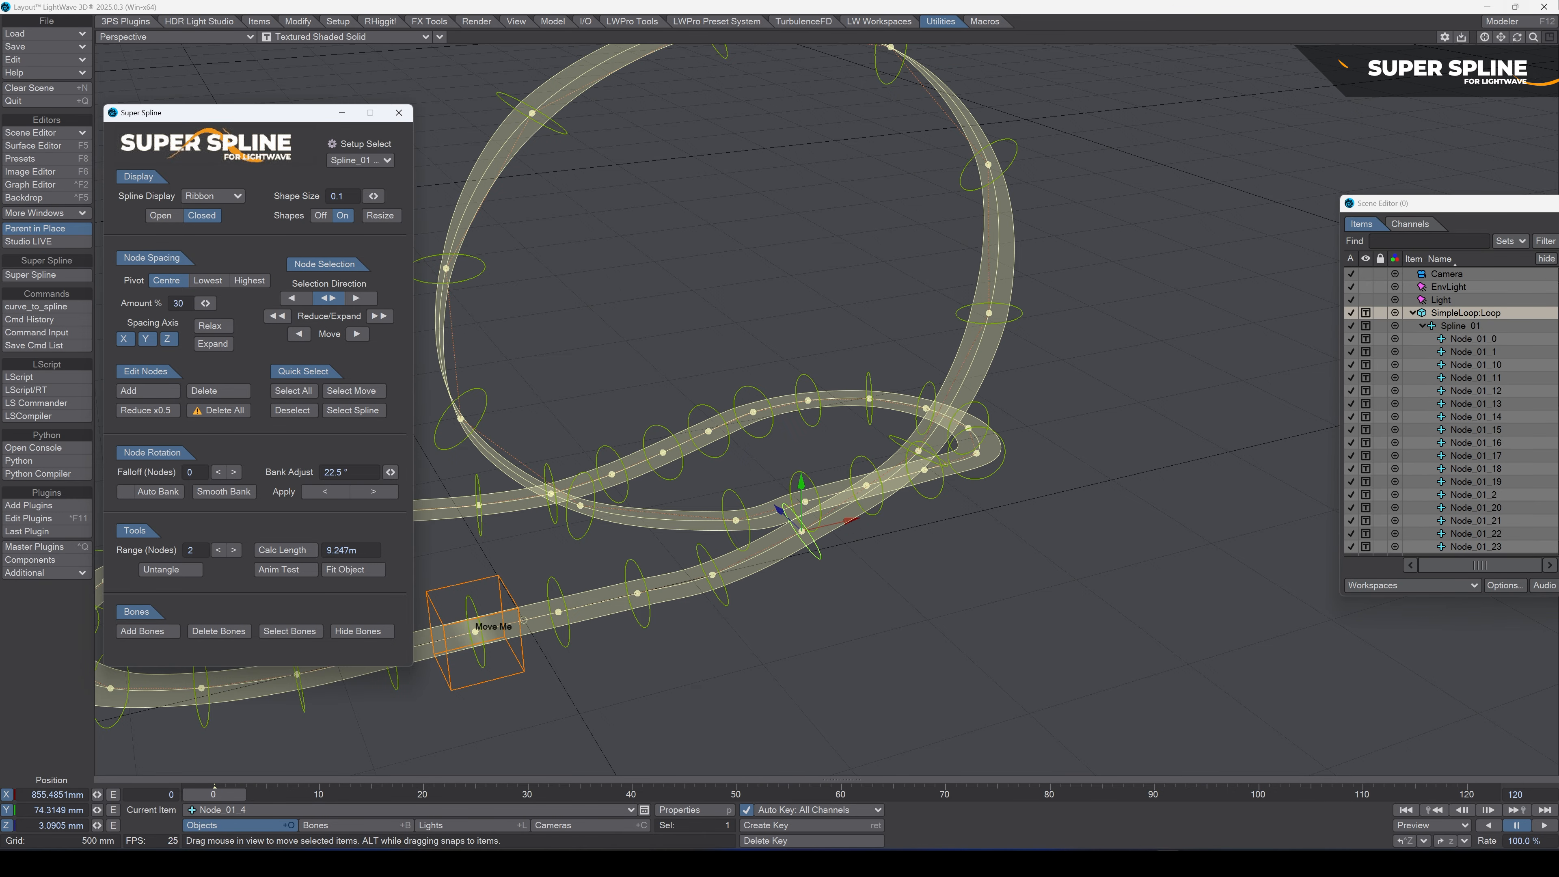
left_click_drag(1519, 37, 1473, 75)
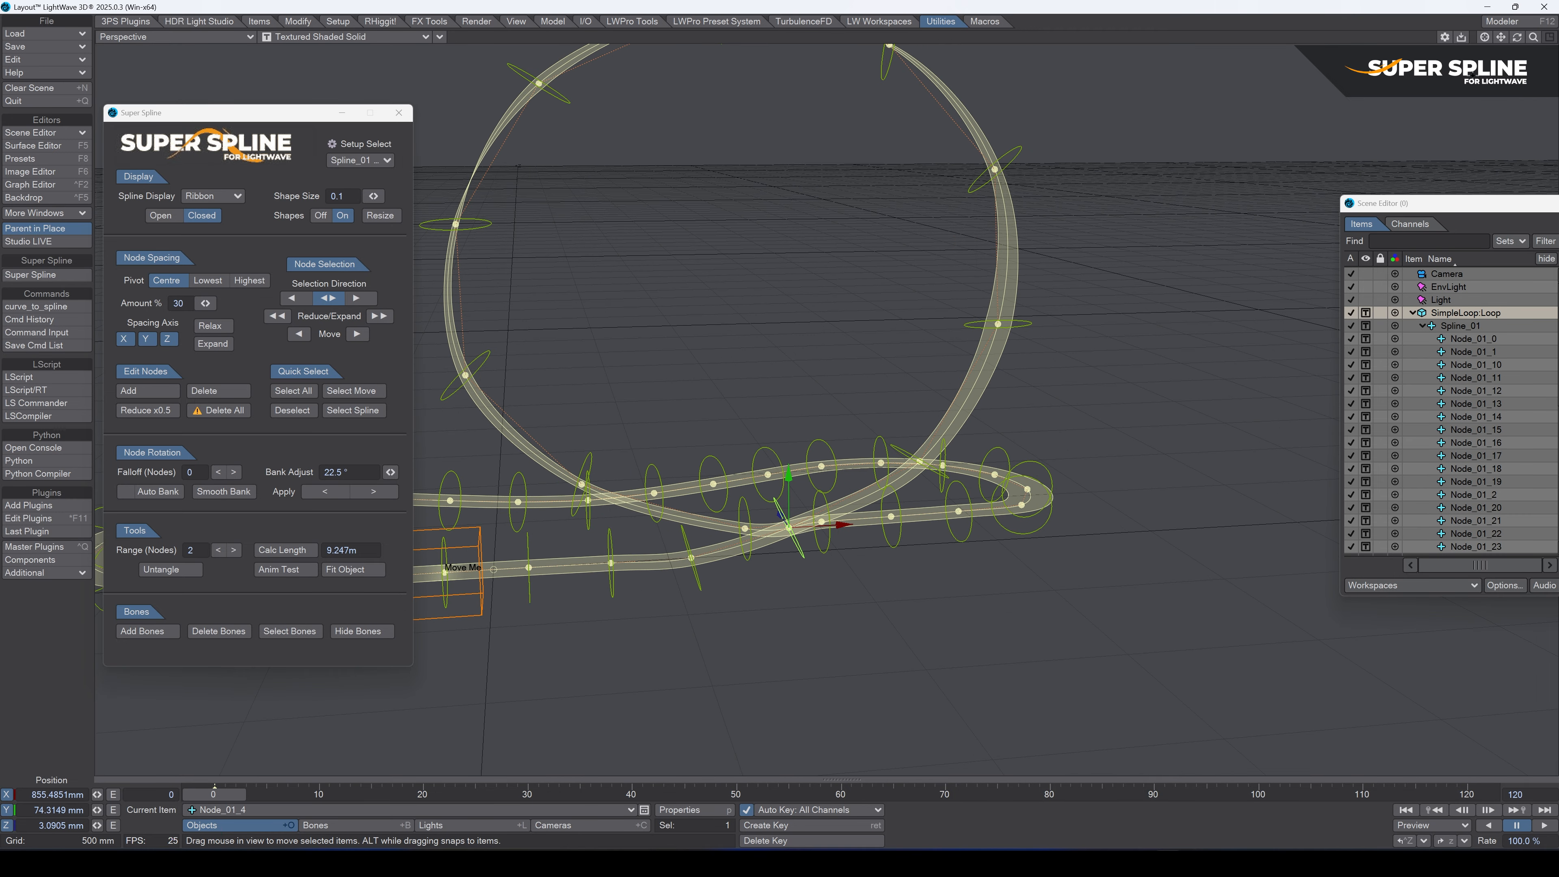
left_click_drag(800, 499, 835, 513)
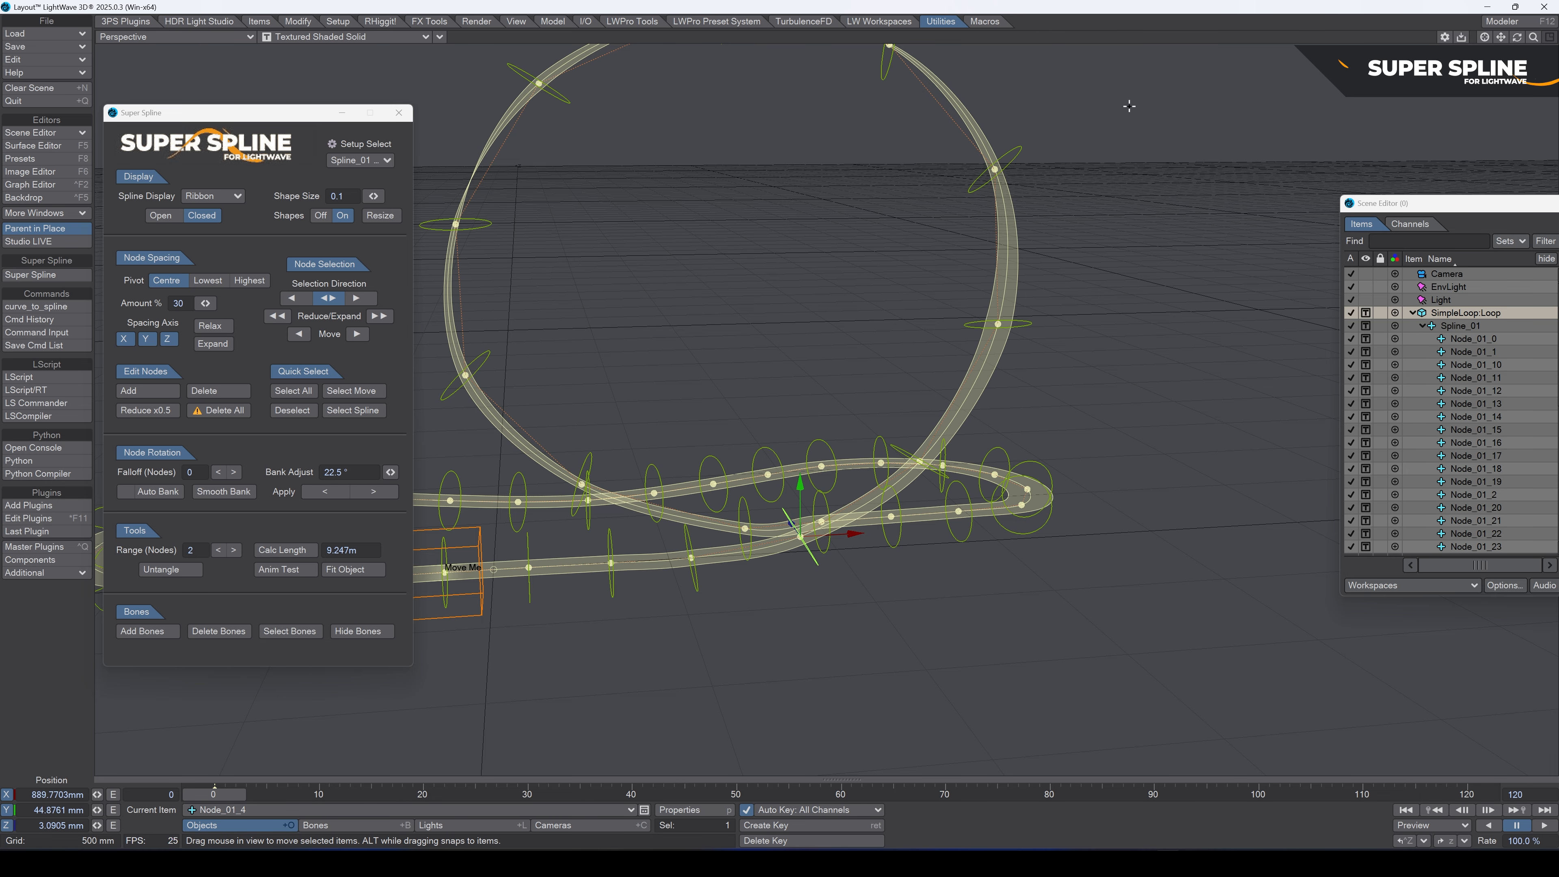
Step: Relax Node_01_14 four times on all axes and lower it to about 34 mm on Y
left_click_drag(1517, 38, 1499, 102)
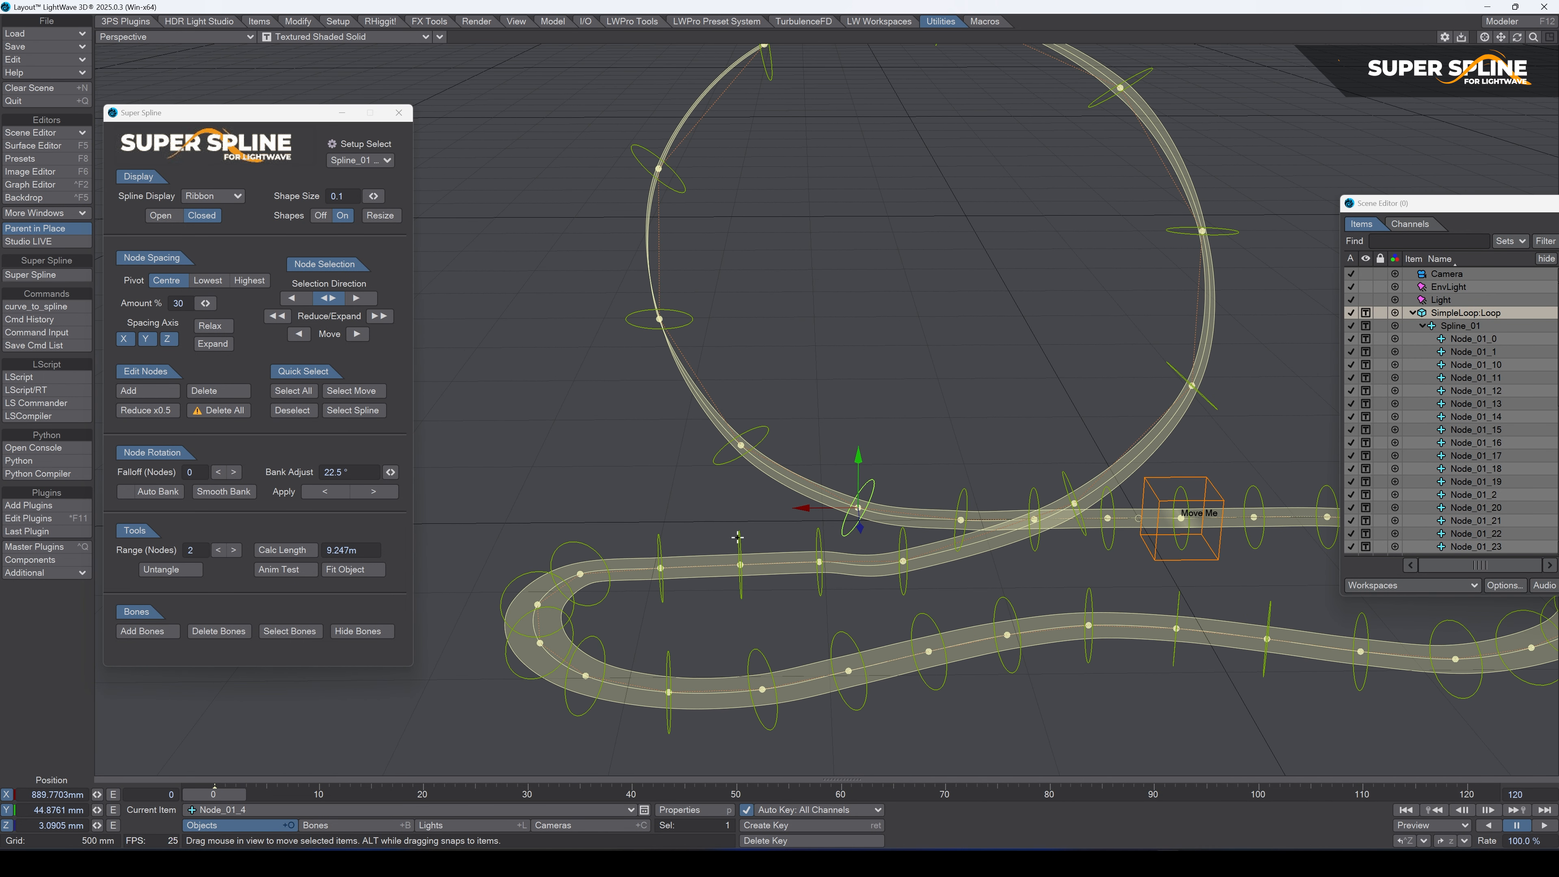
left_click(906, 566)
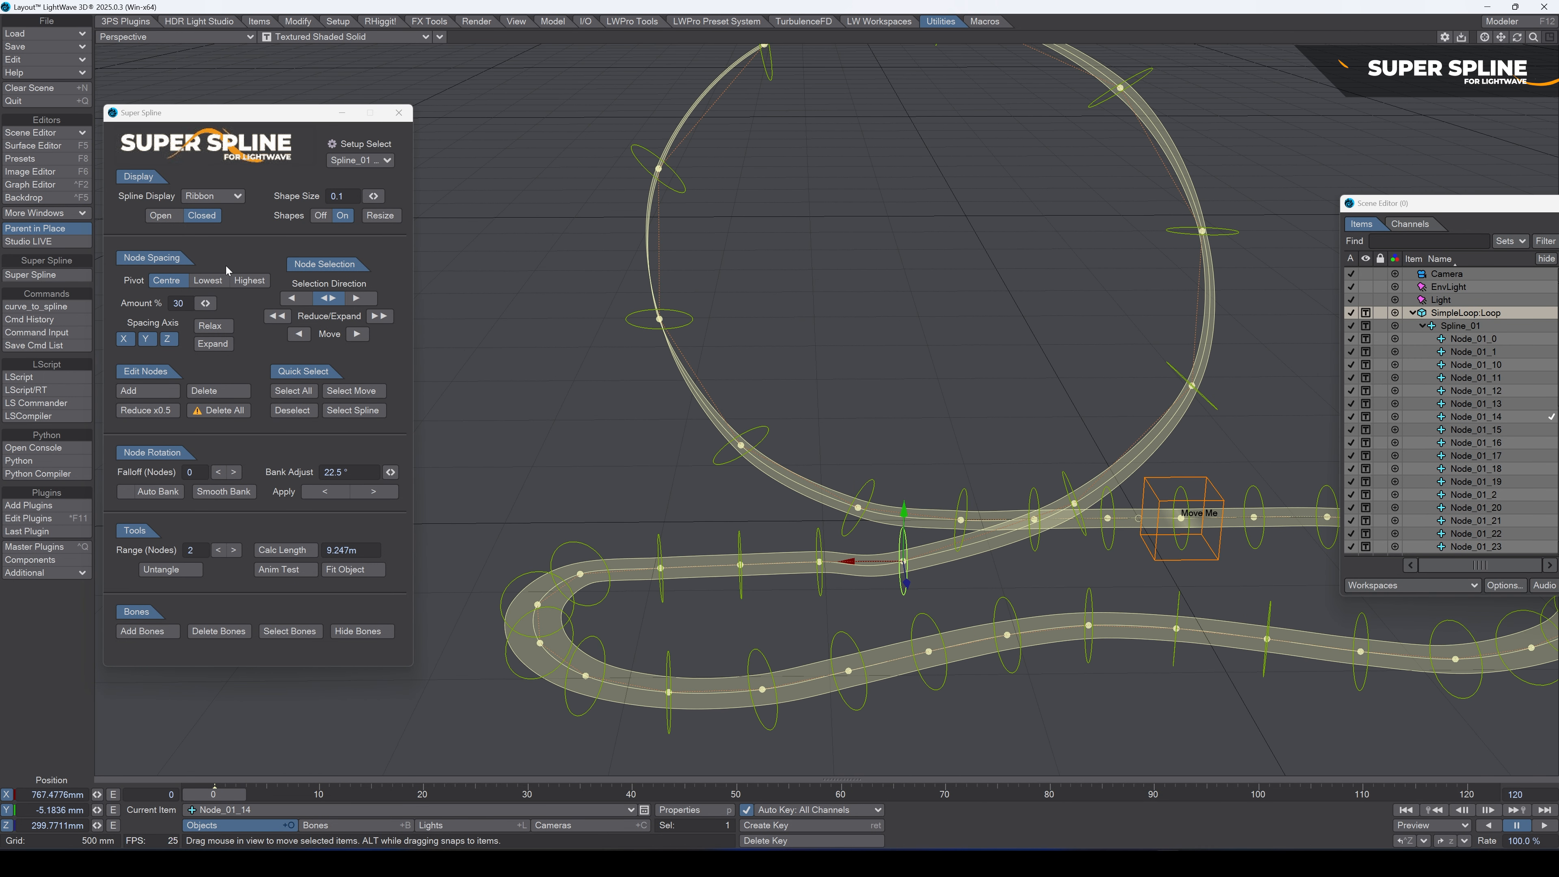
left_click(223, 331)
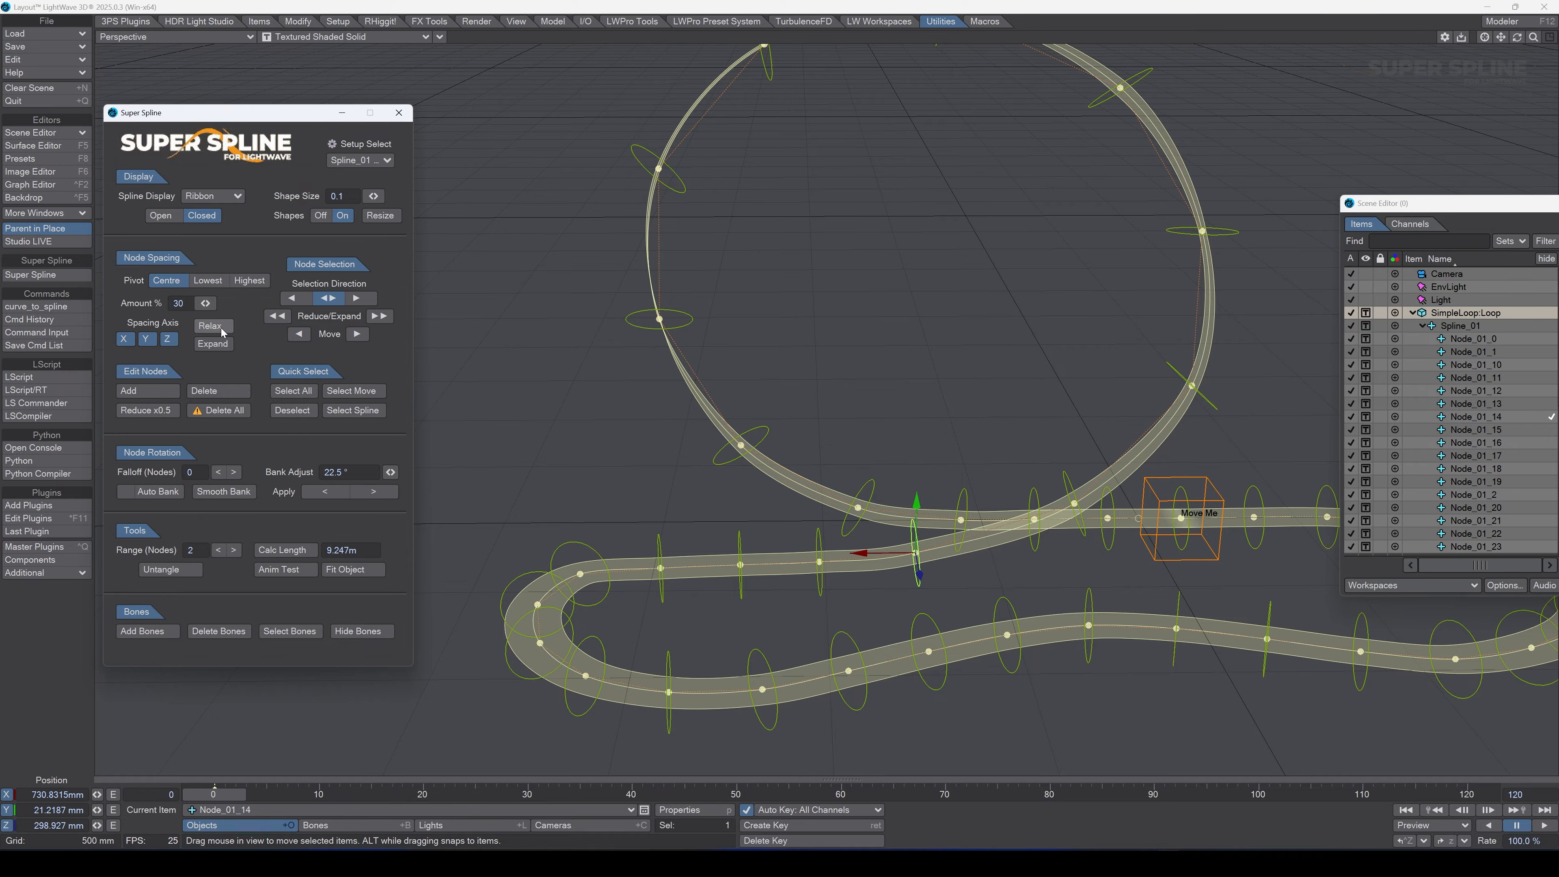
left_click(223, 331)
left_click(222, 332)
left_click(222, 332)
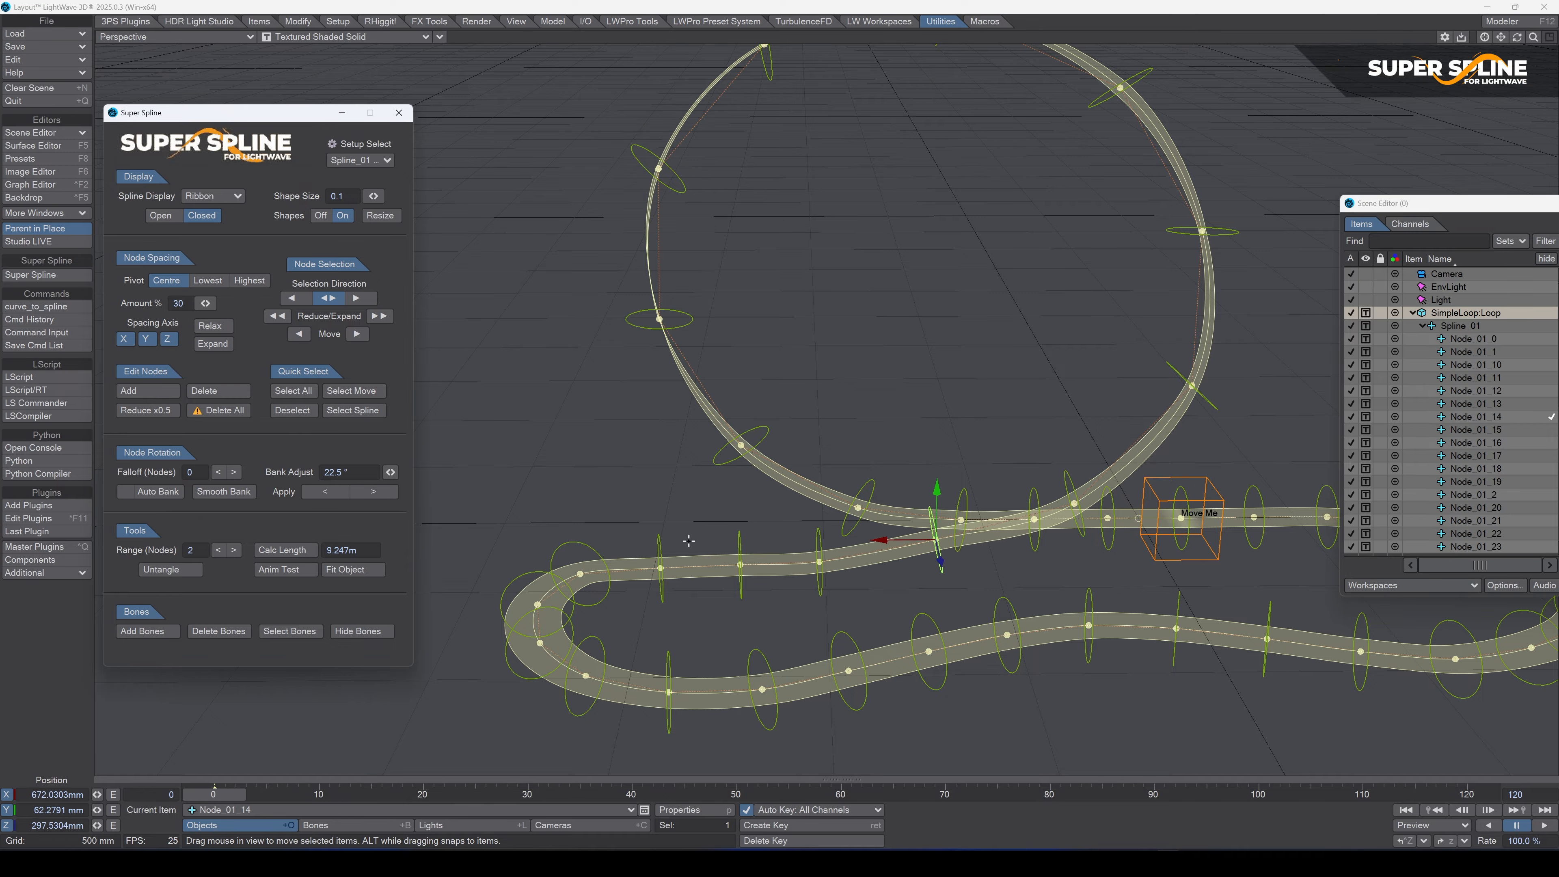
left_click_drag(929, 499, 933, 495)
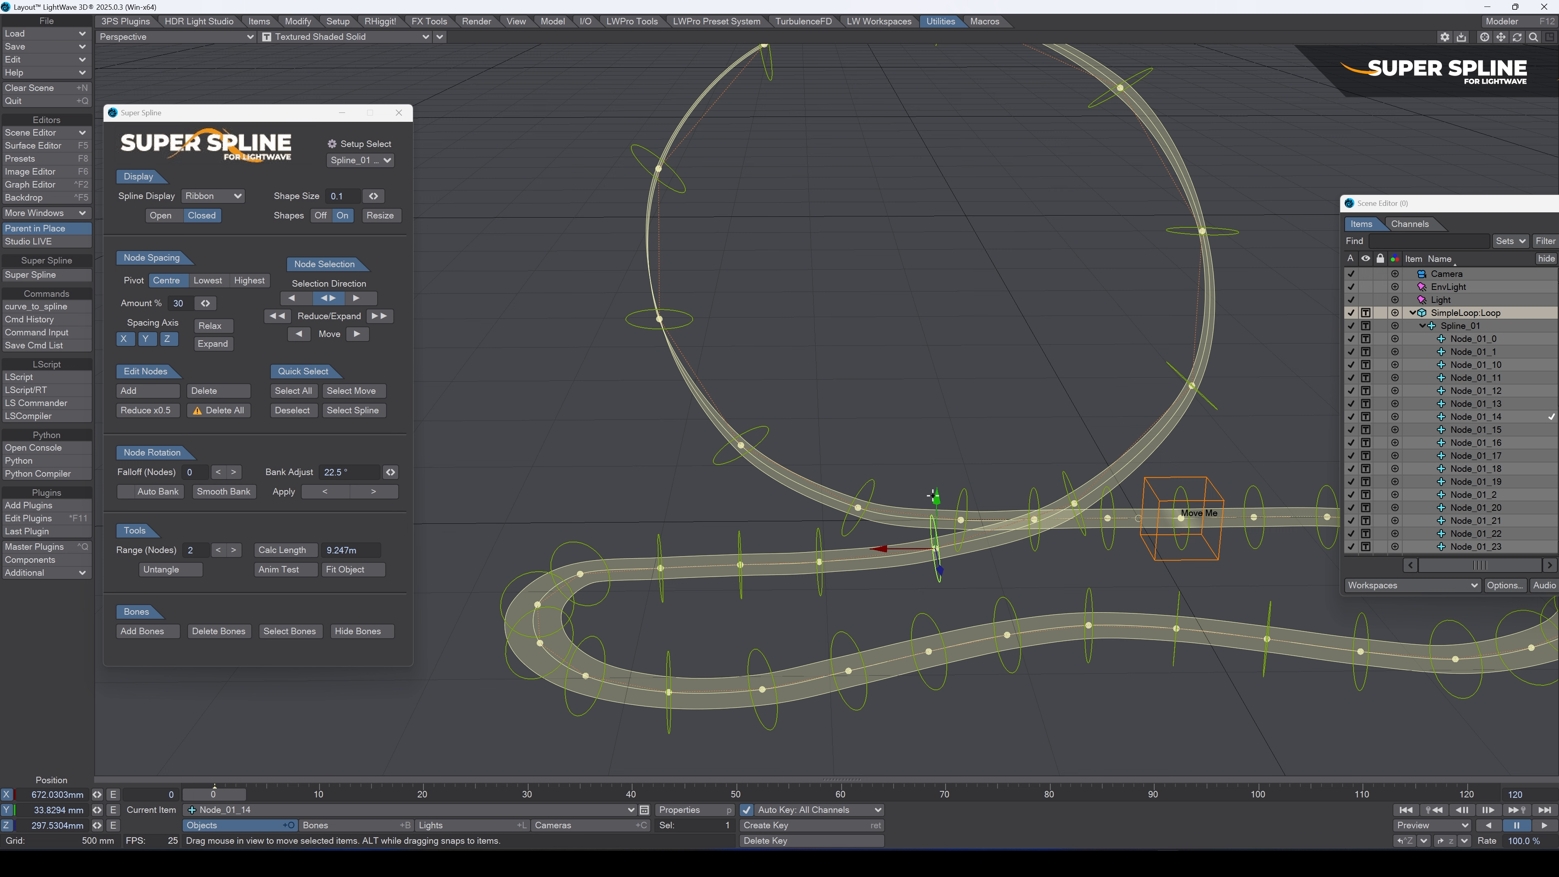
Step: Select Node_01_20 at the end bend and expand the selection by two nodes in both directions
mouse_move(1517, 37)
left_mouse_down()
mouse_move(1540, 80)
mouse_move(1553, 41)
mouse_move(1544, 51)
left_mouse_up()
left_click_drag(1313, 586, 1318, 586, "alt")
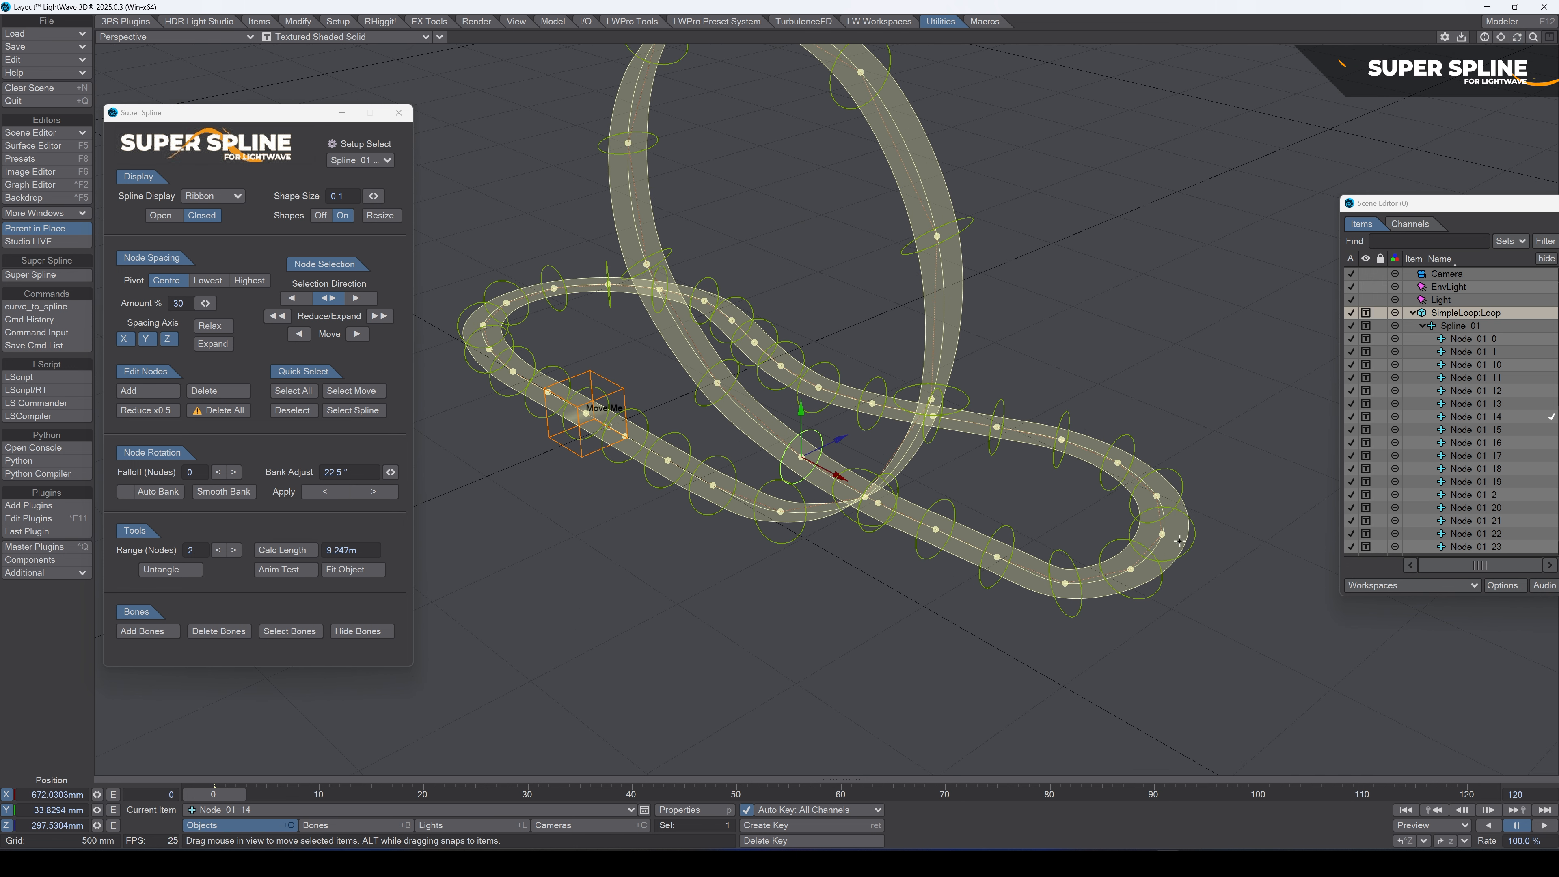
left_click(1179, 540)
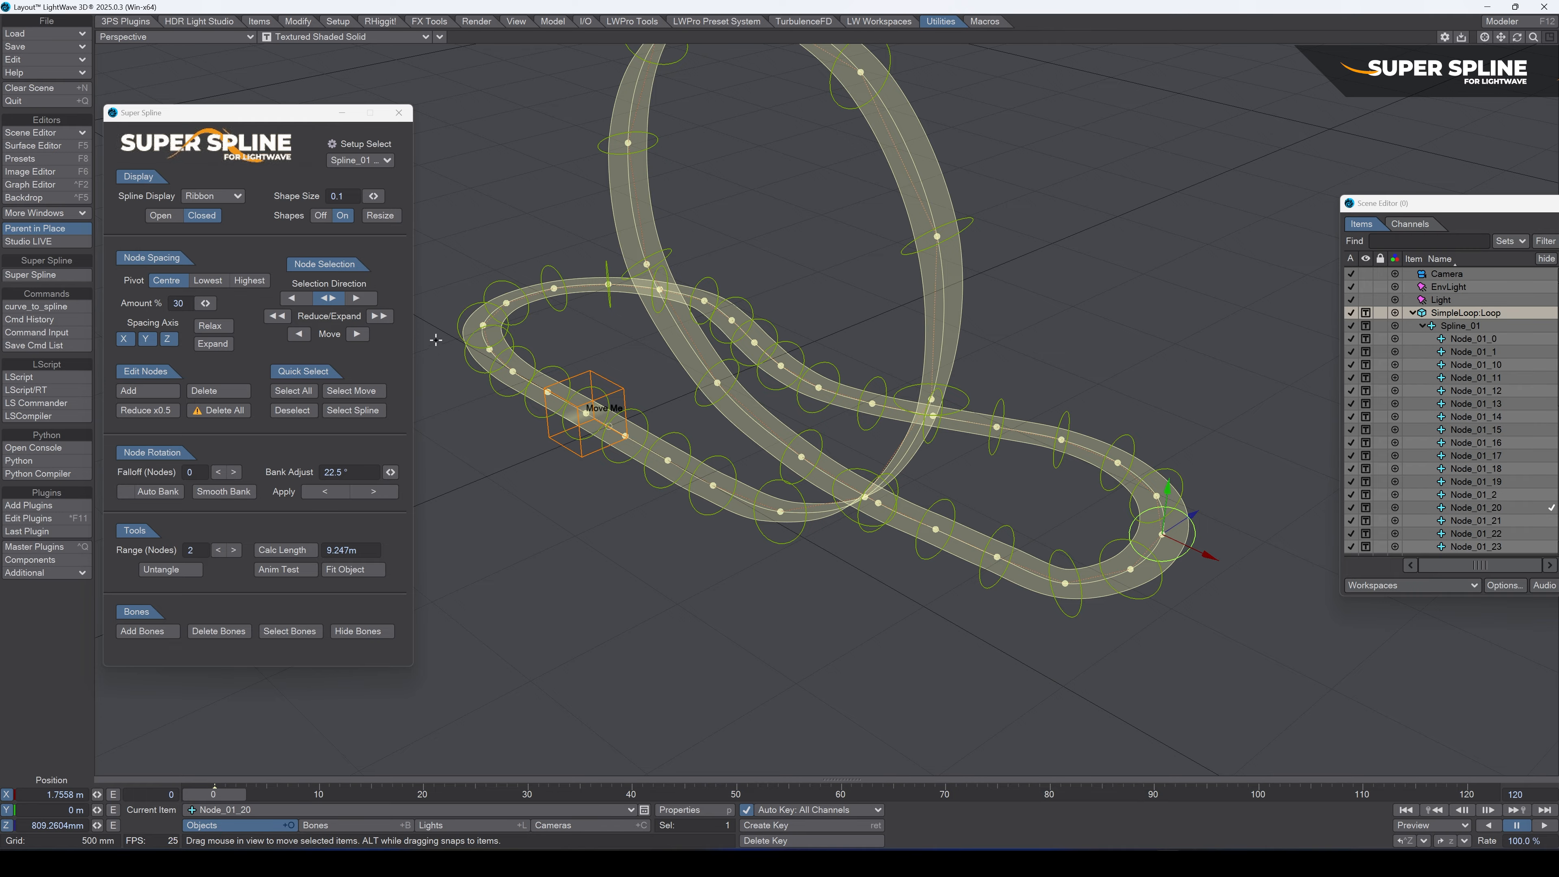
left_click(387, 323)
left_click(387, 323)
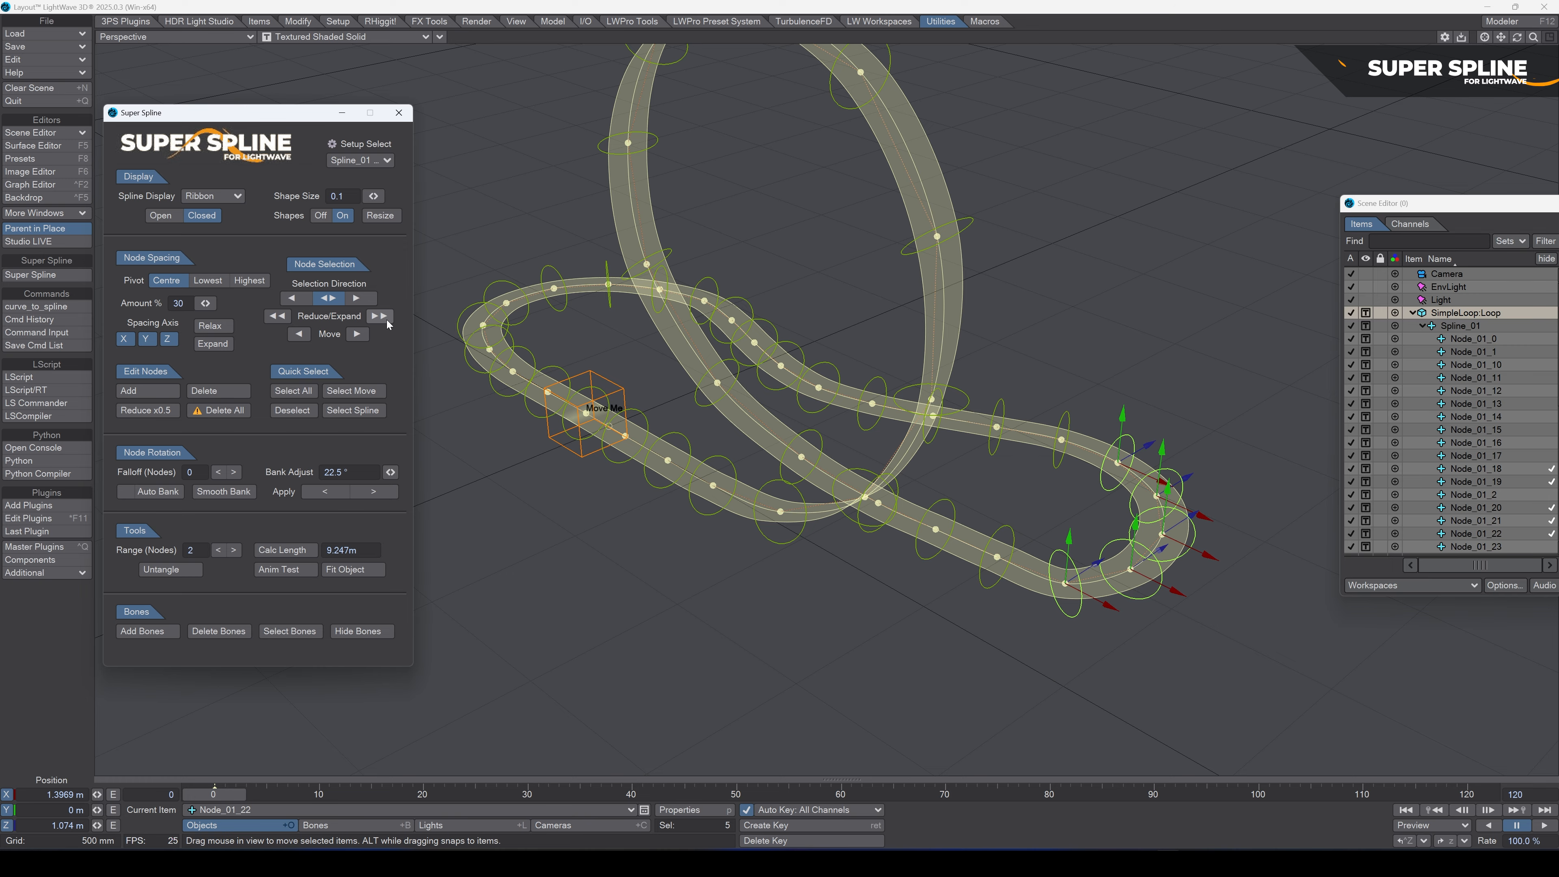
Step: Expand the bend nodes' spacing twice along X and Z only, using the Lowest pivot
left_click(207, 281)
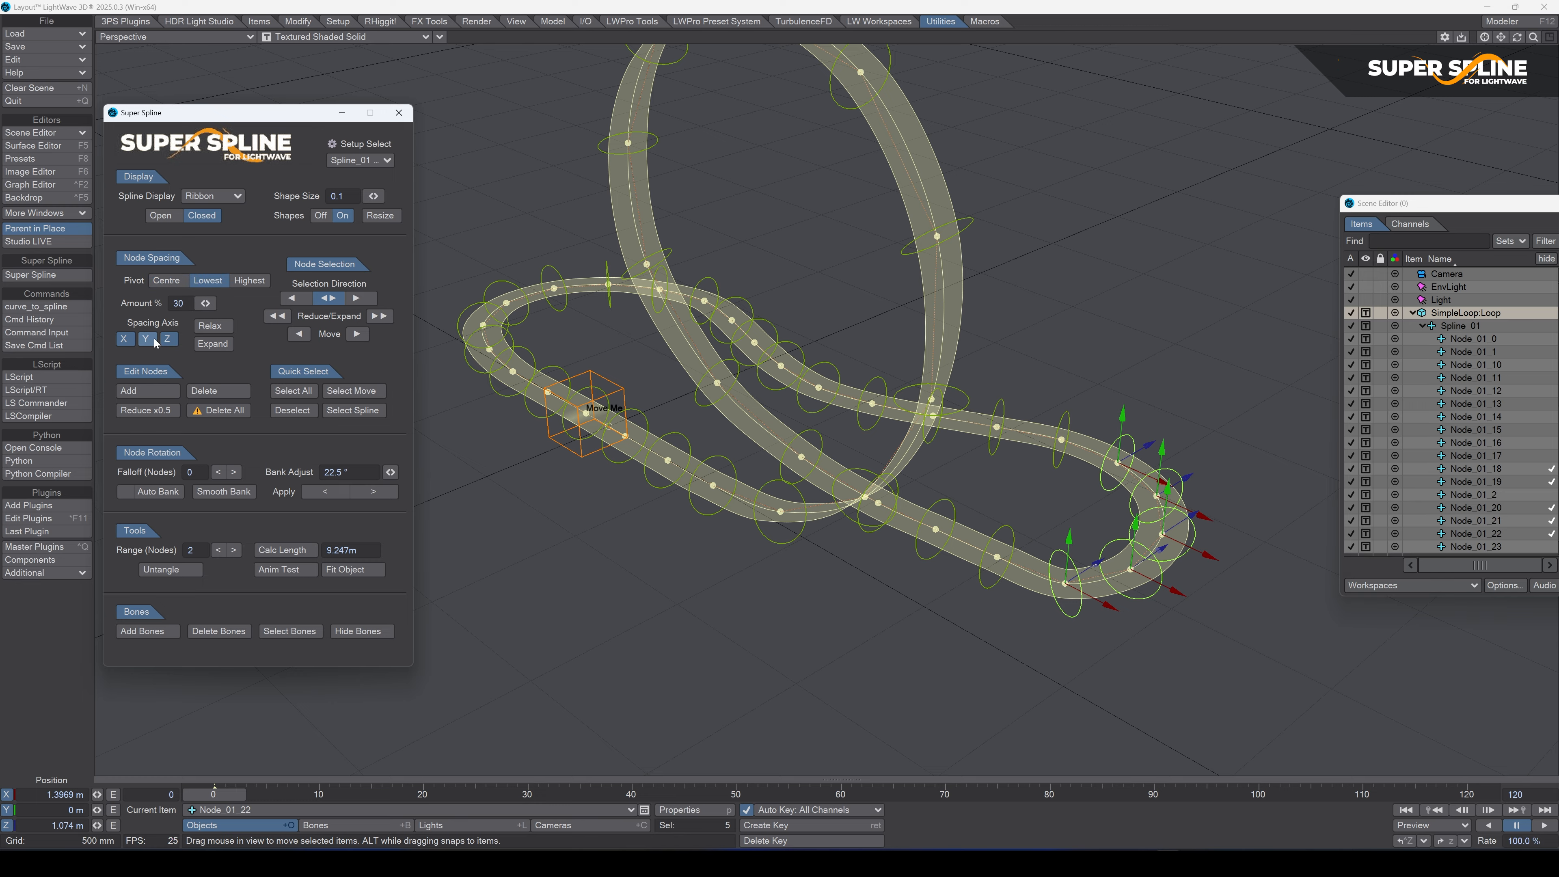
left_click(224, 349)
left_click(225, 348)
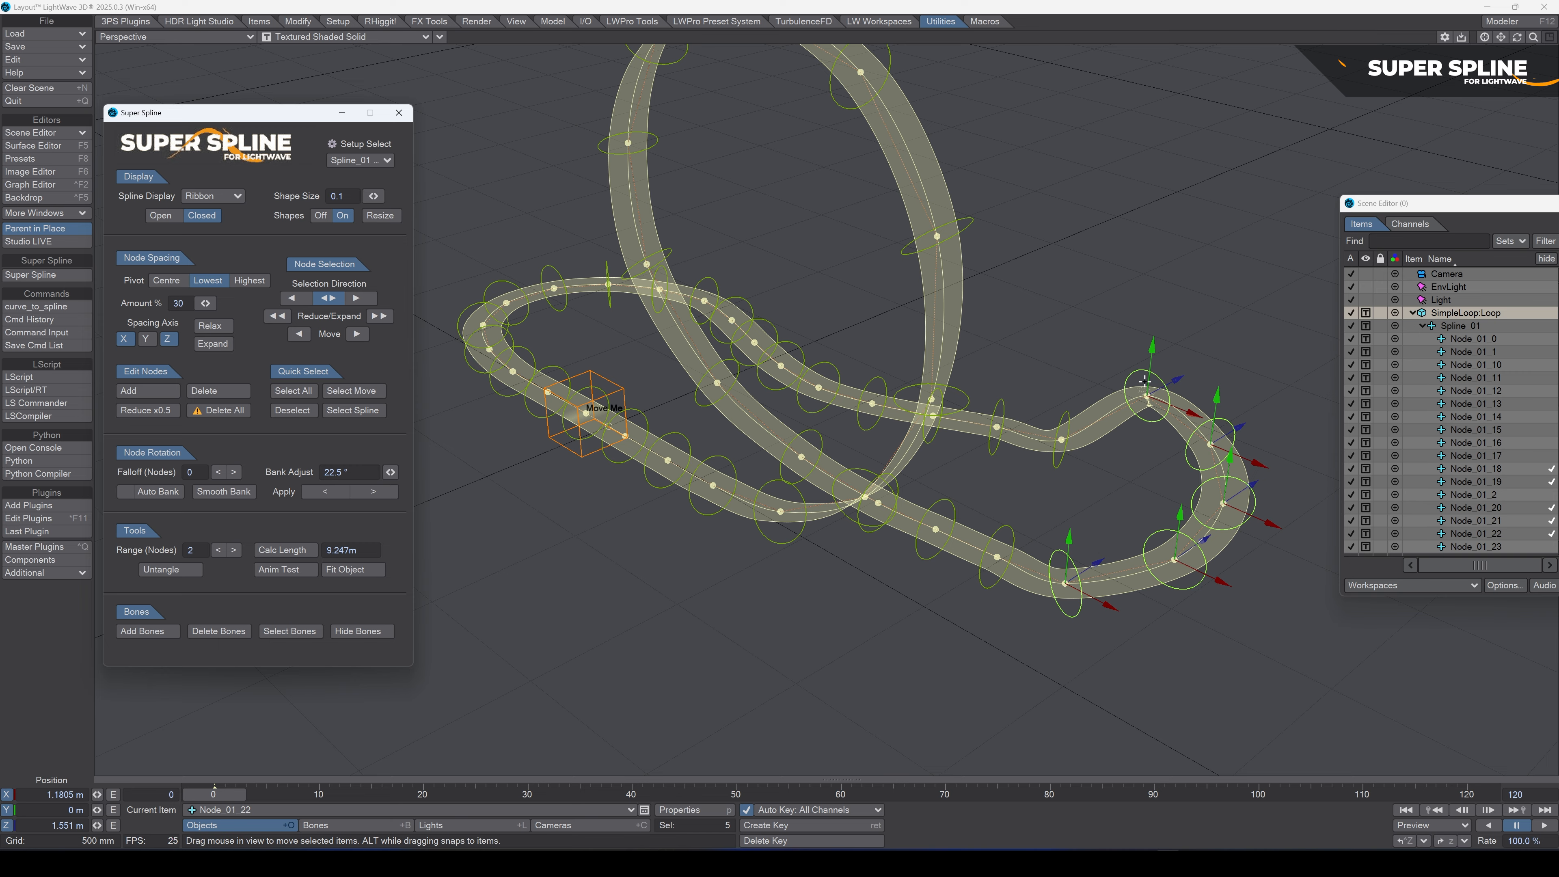
Step: Expand the bend nodes' spacing twice from the Highest pivot and relax it twice from the same pivot
left_click(250, 281)
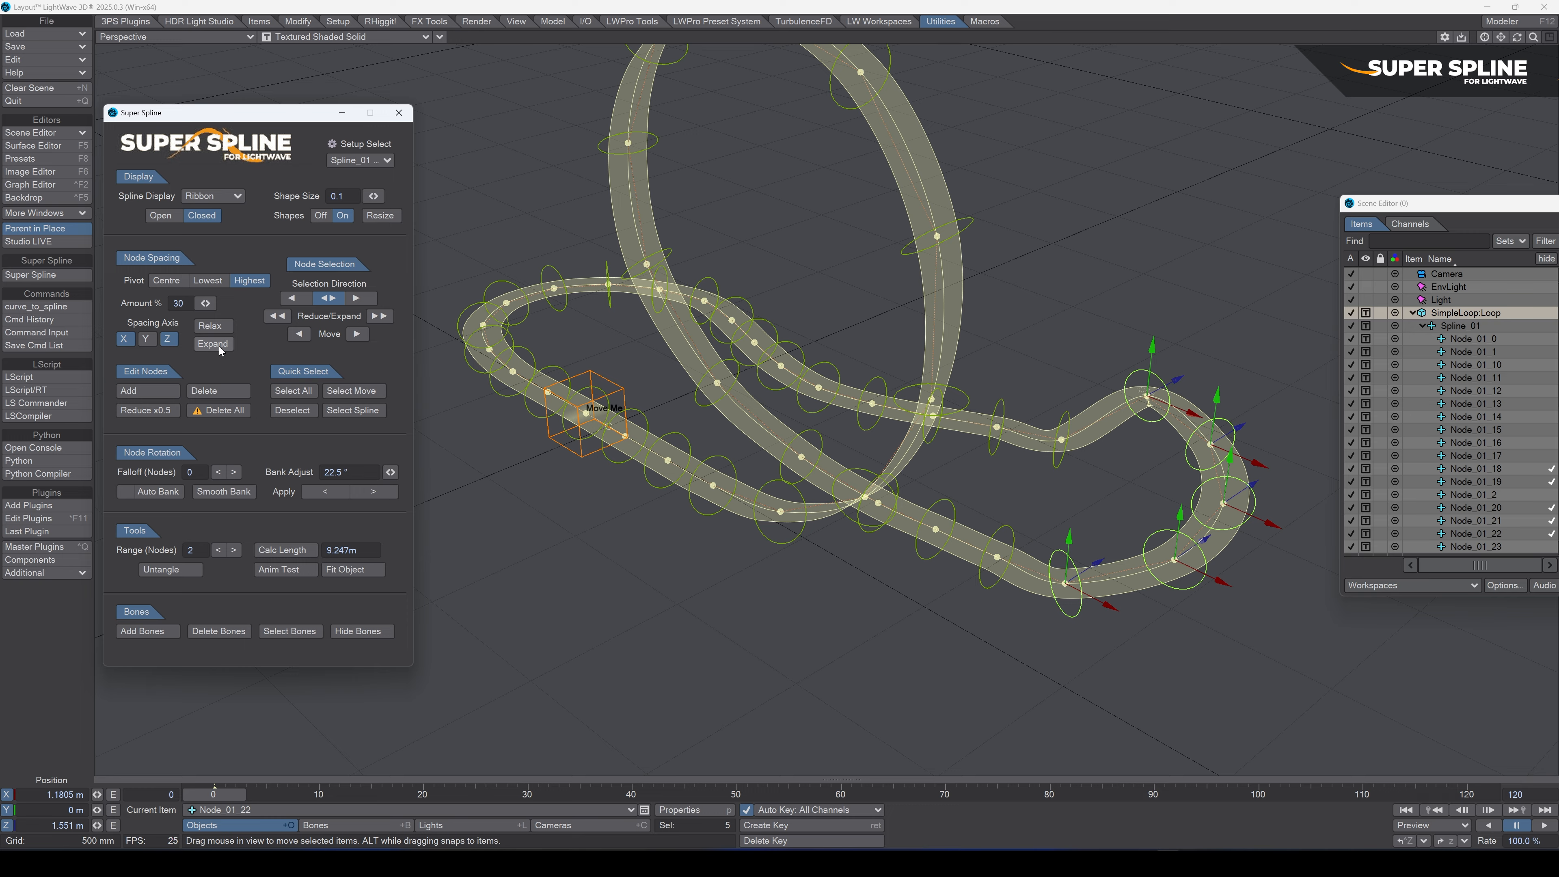
left_click(214, 344)
left_click(213, 344)
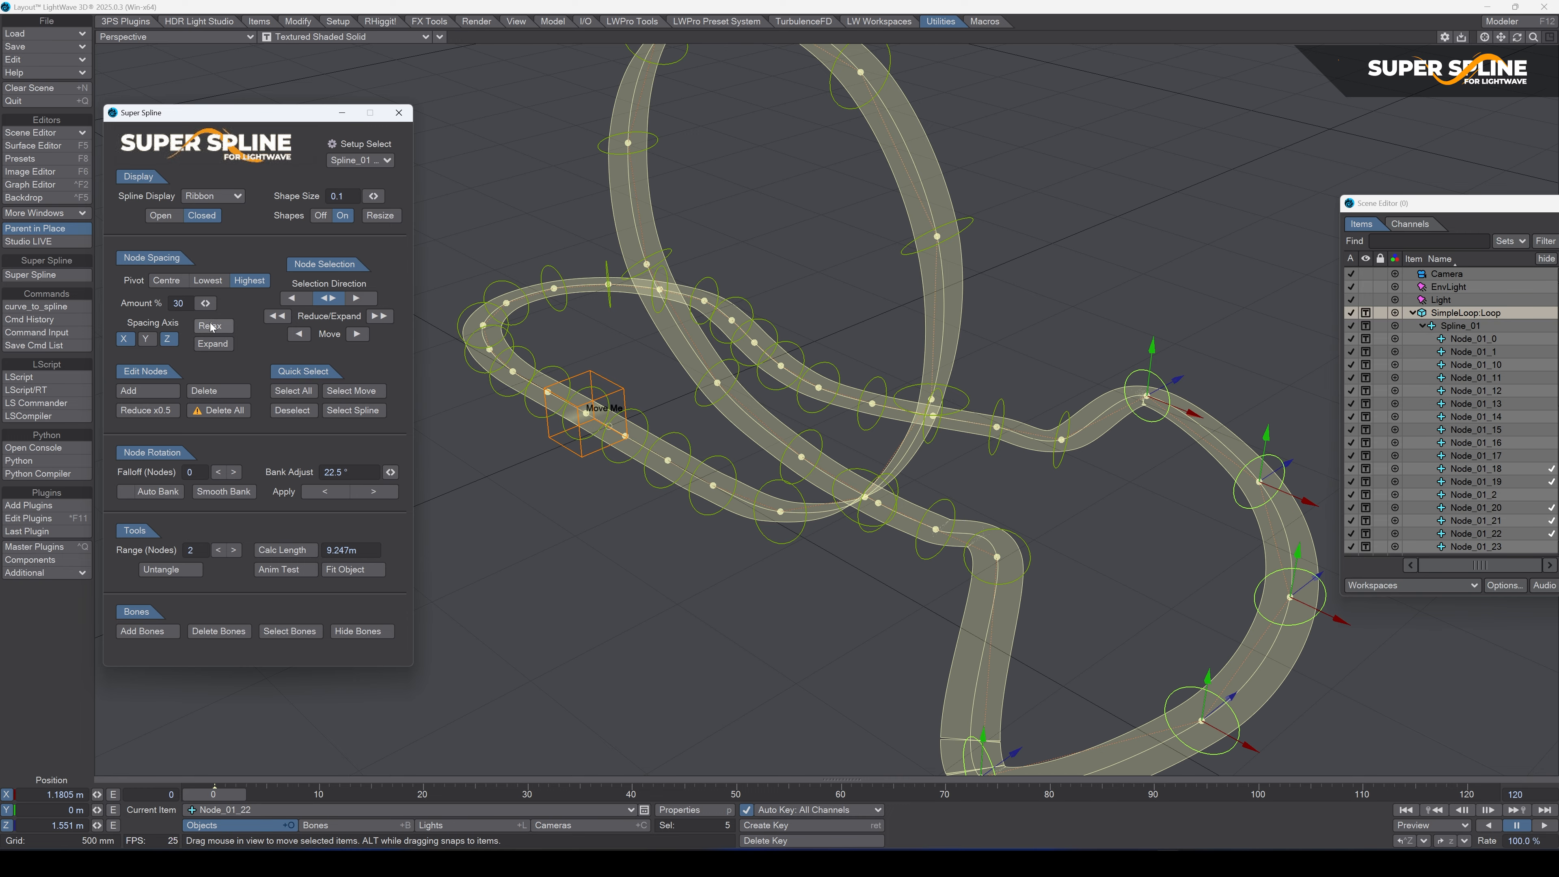
left_click(211, 326)
left_click(211, 326)
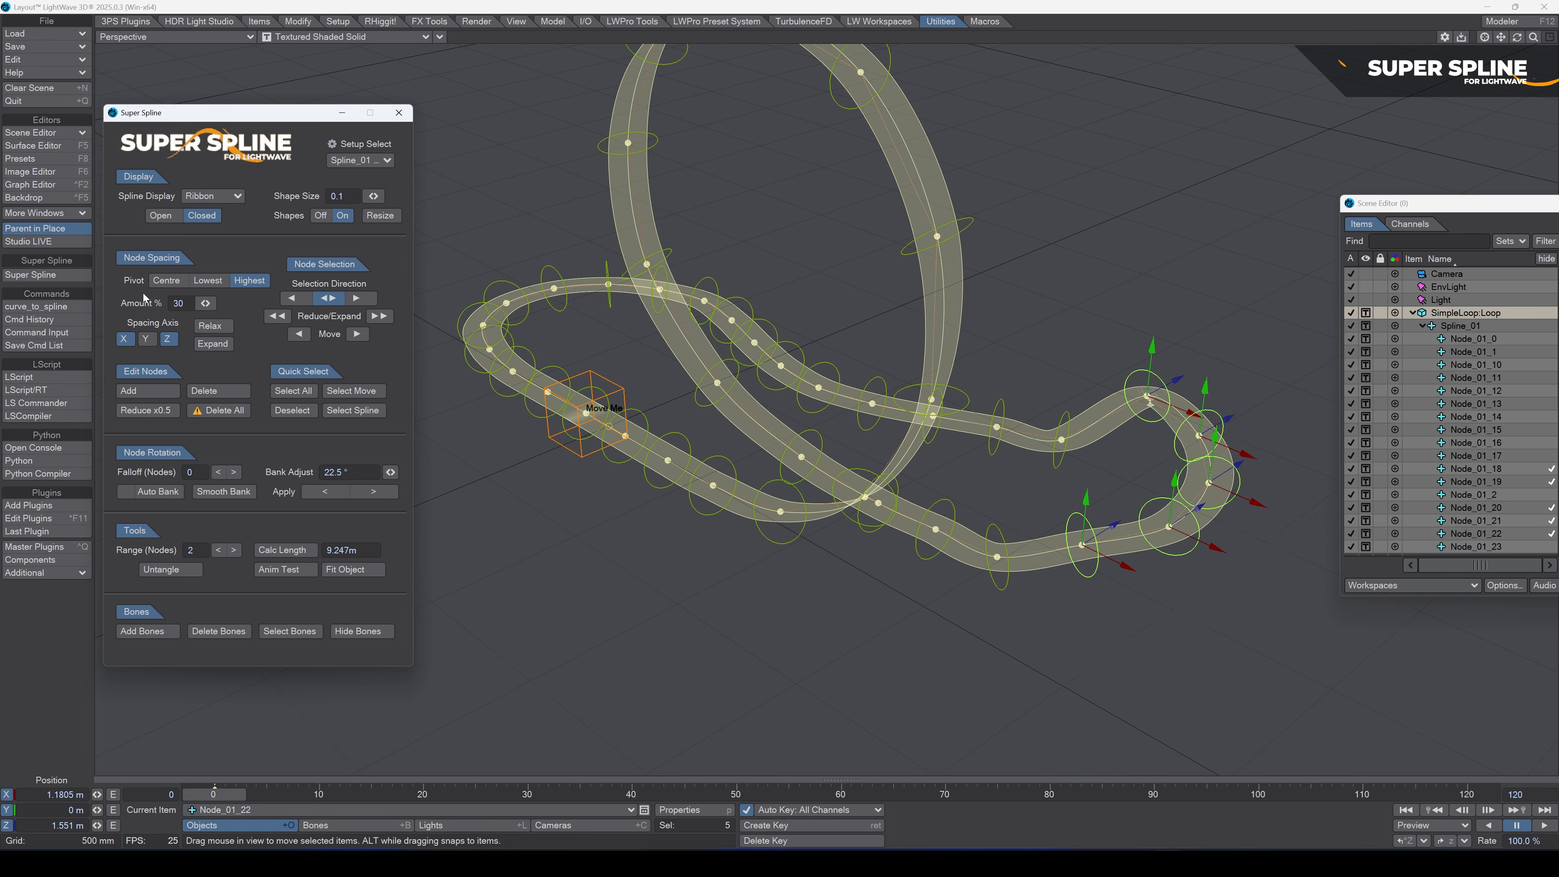
Step: Expand the bend nodes' spacing four times along X and Z using the Centre pivot
left_click(166, 281)
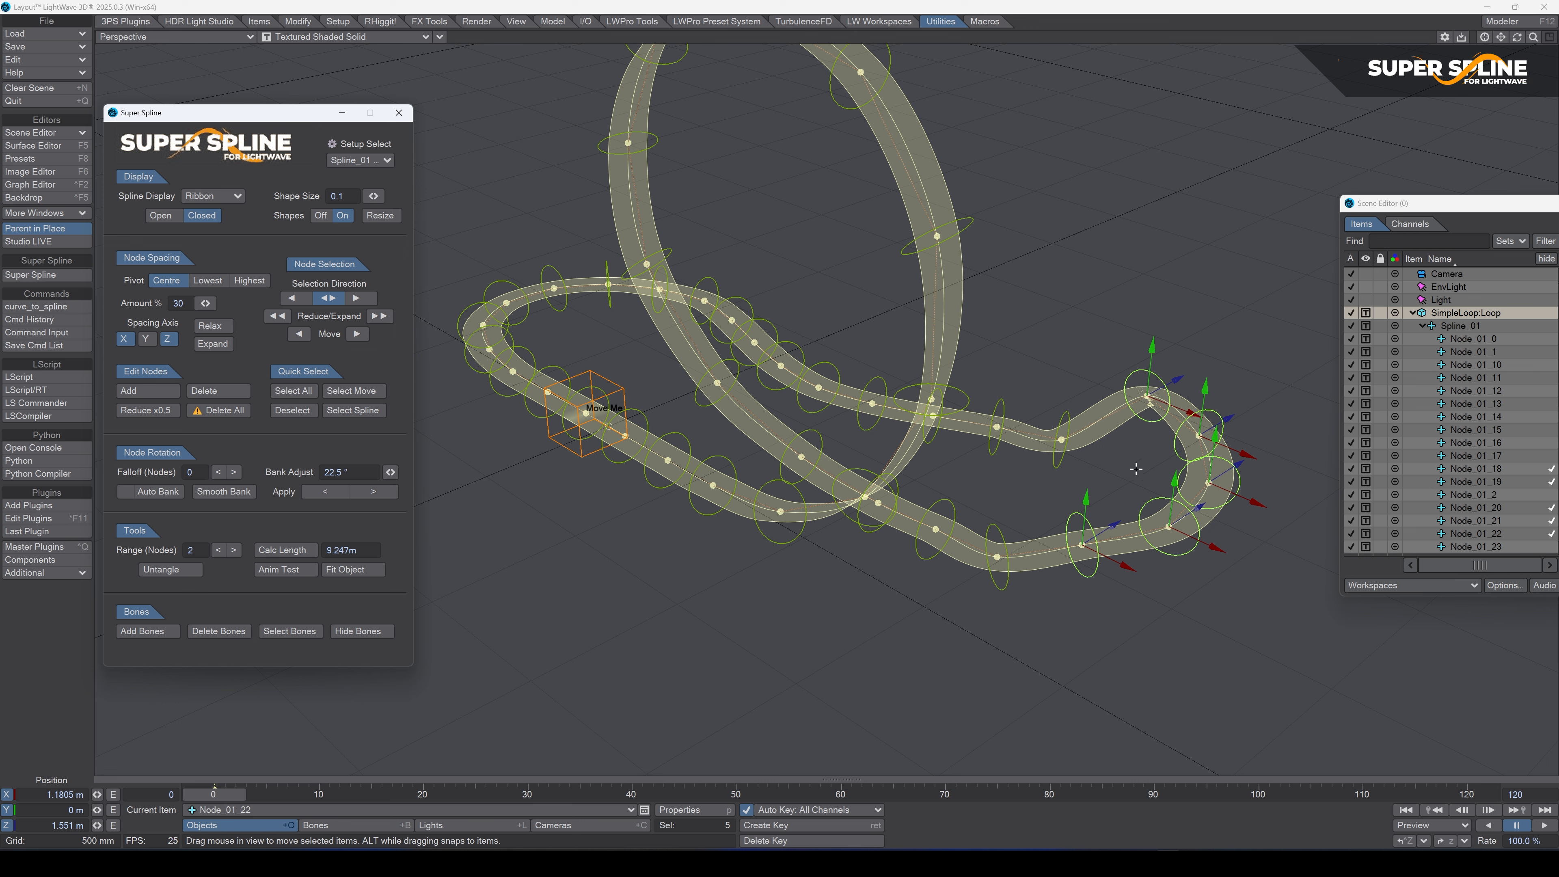
left_click(212, 344)
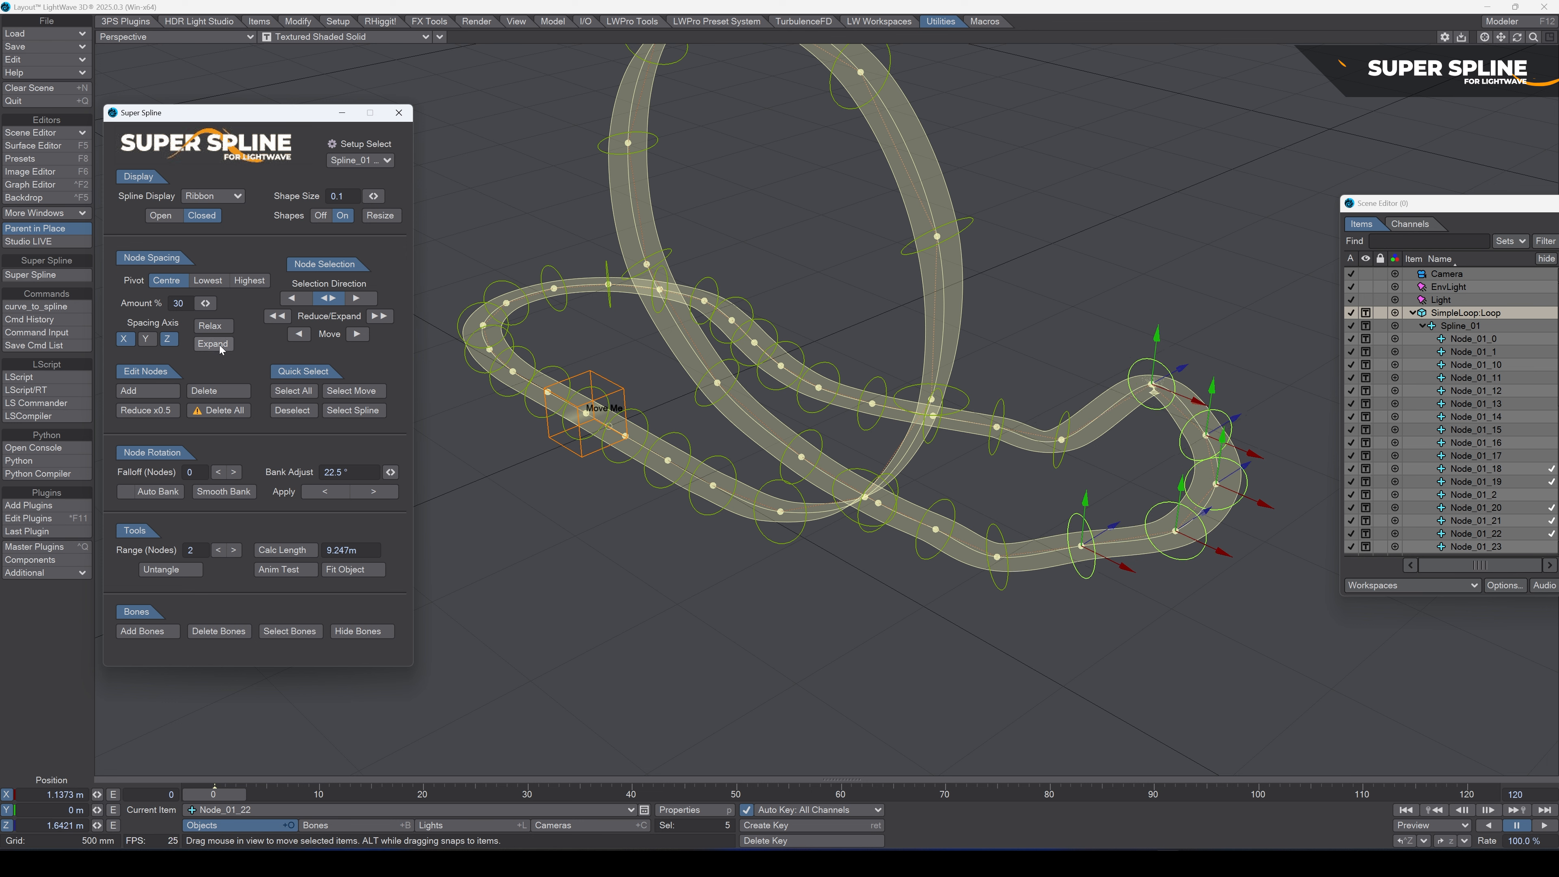
left_click(212, 344)
left_click(212, 344)
left_click(221, 347)
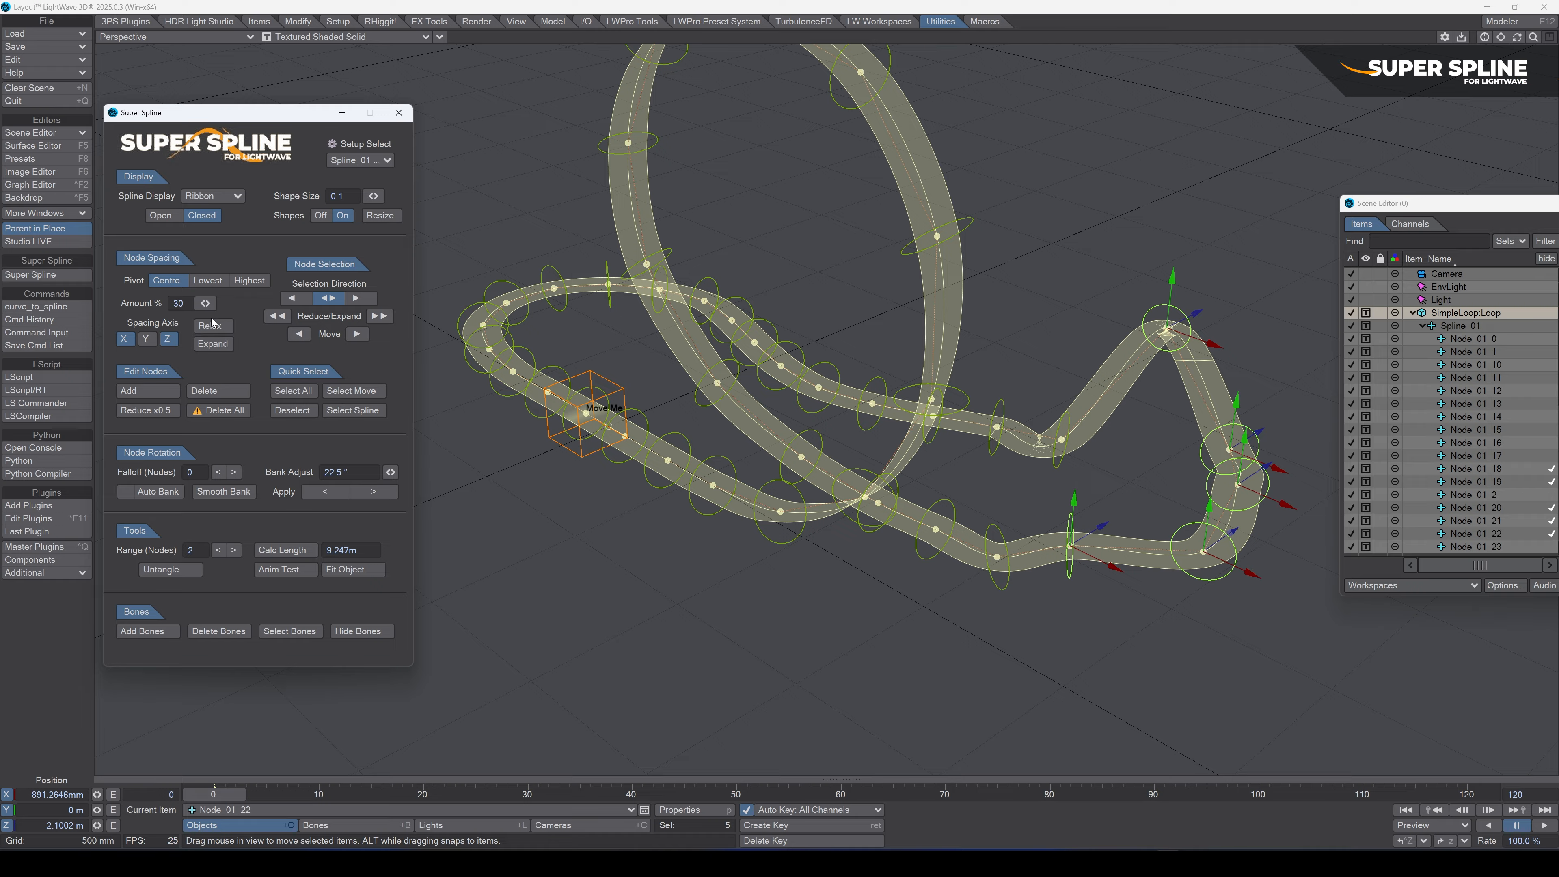
Step: Relax the bend nodes' spacing five times along X and Z with the Centre pivot
left_click(215, 329)
left_click(215, 329)
left_click(214, 329)
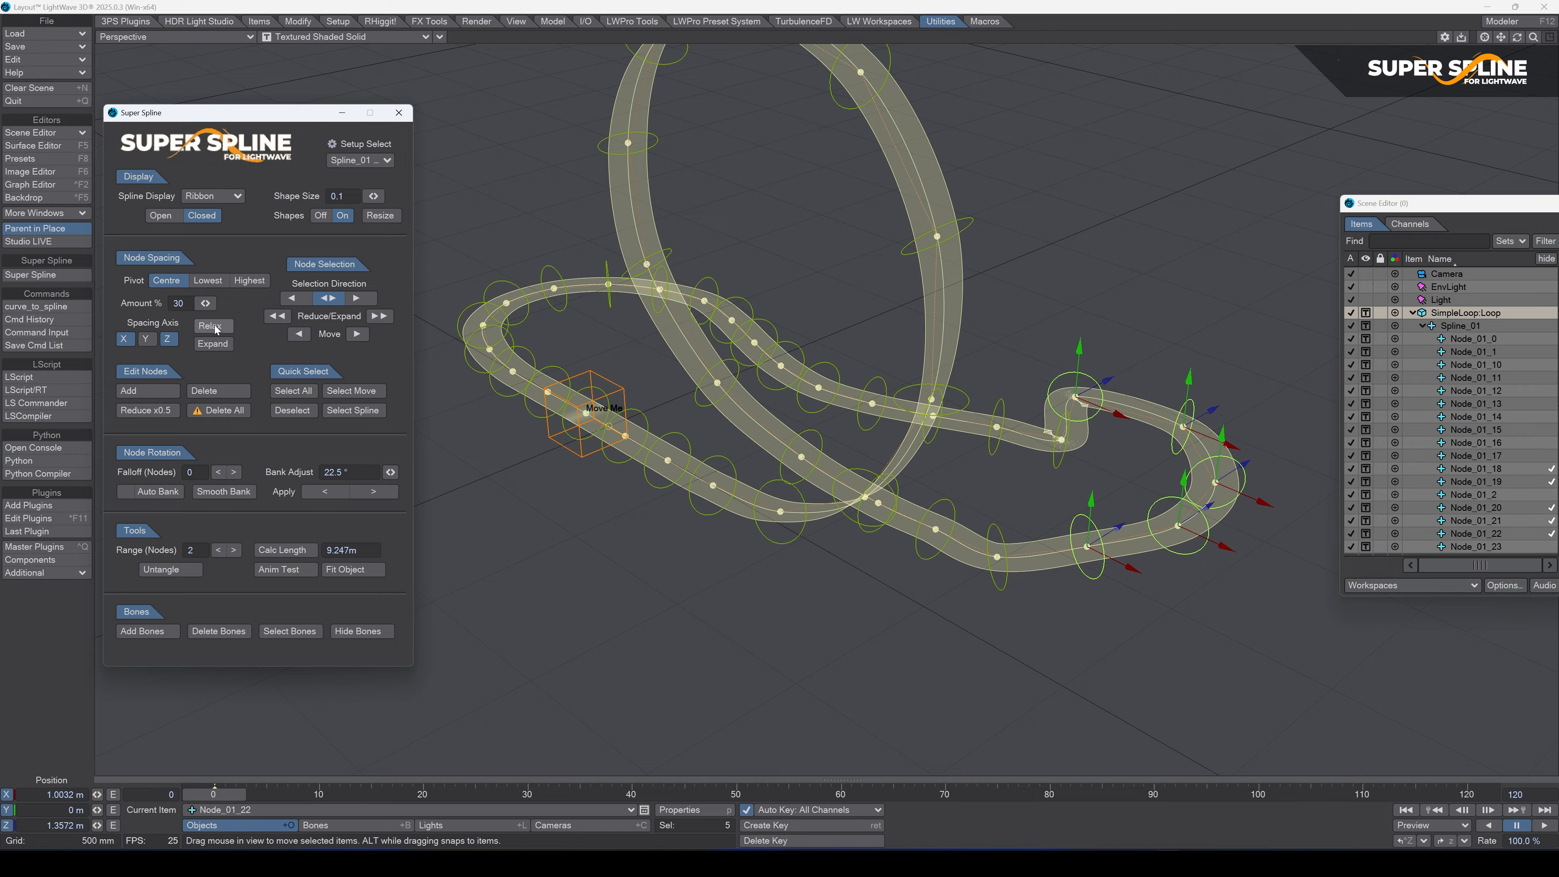
left_click(215, 329)
left_click(215, 329)
Step: Select only Node_01_22 and relax it repeatedly until it sits evenly between its neighbouring nodes
left_click(1031, 363)
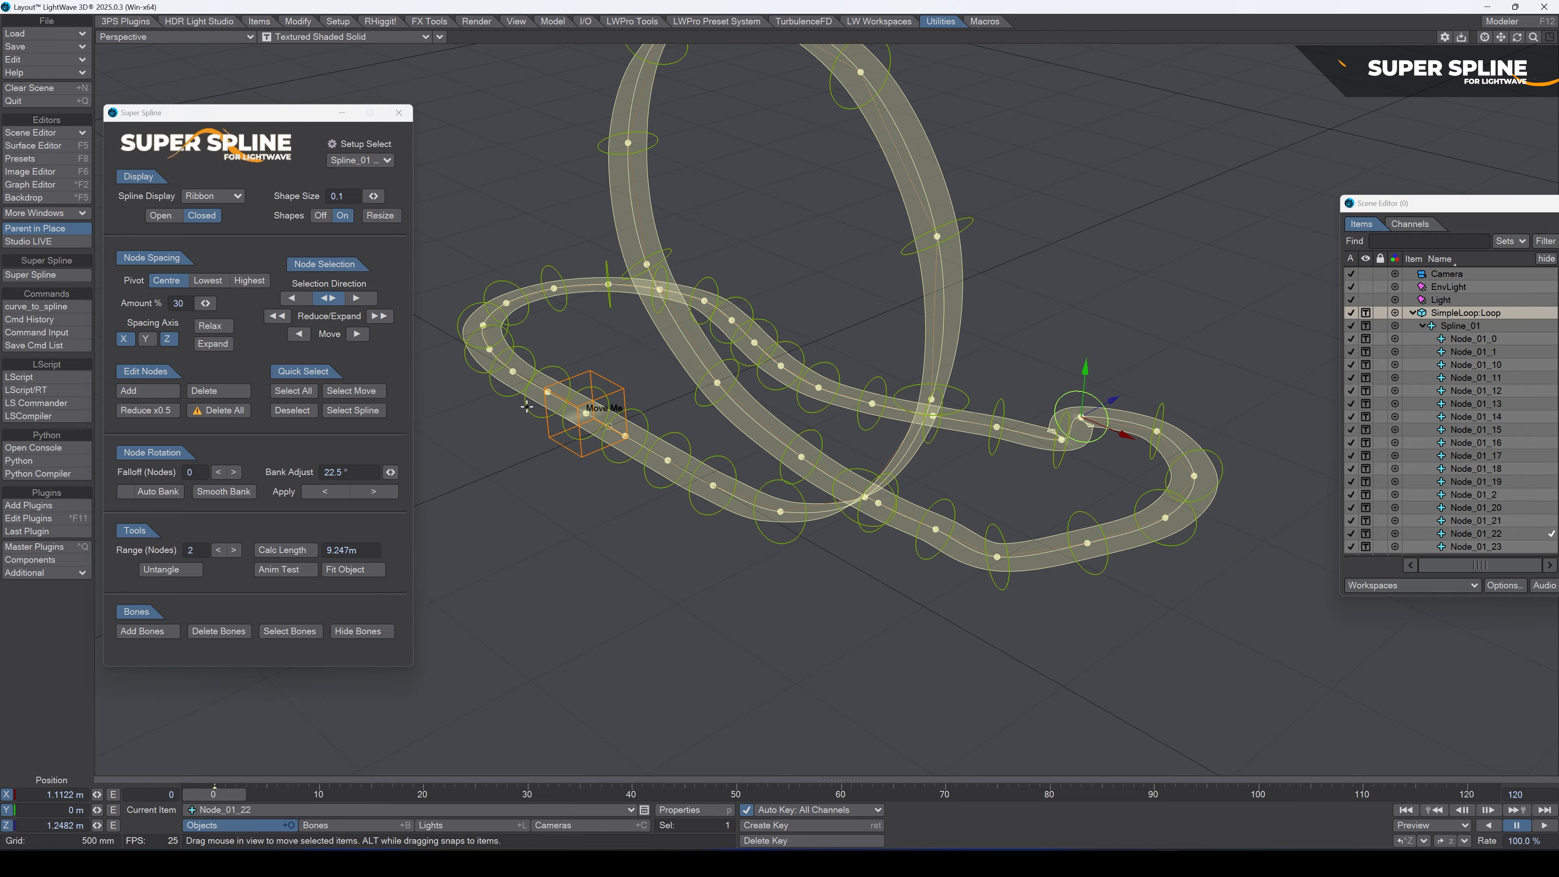
left_click(218, 327)
left_click(218, 328)
left_click(218, 328)
left_click(218, 328)
left_click(218, 328)
left_click(218, 328)
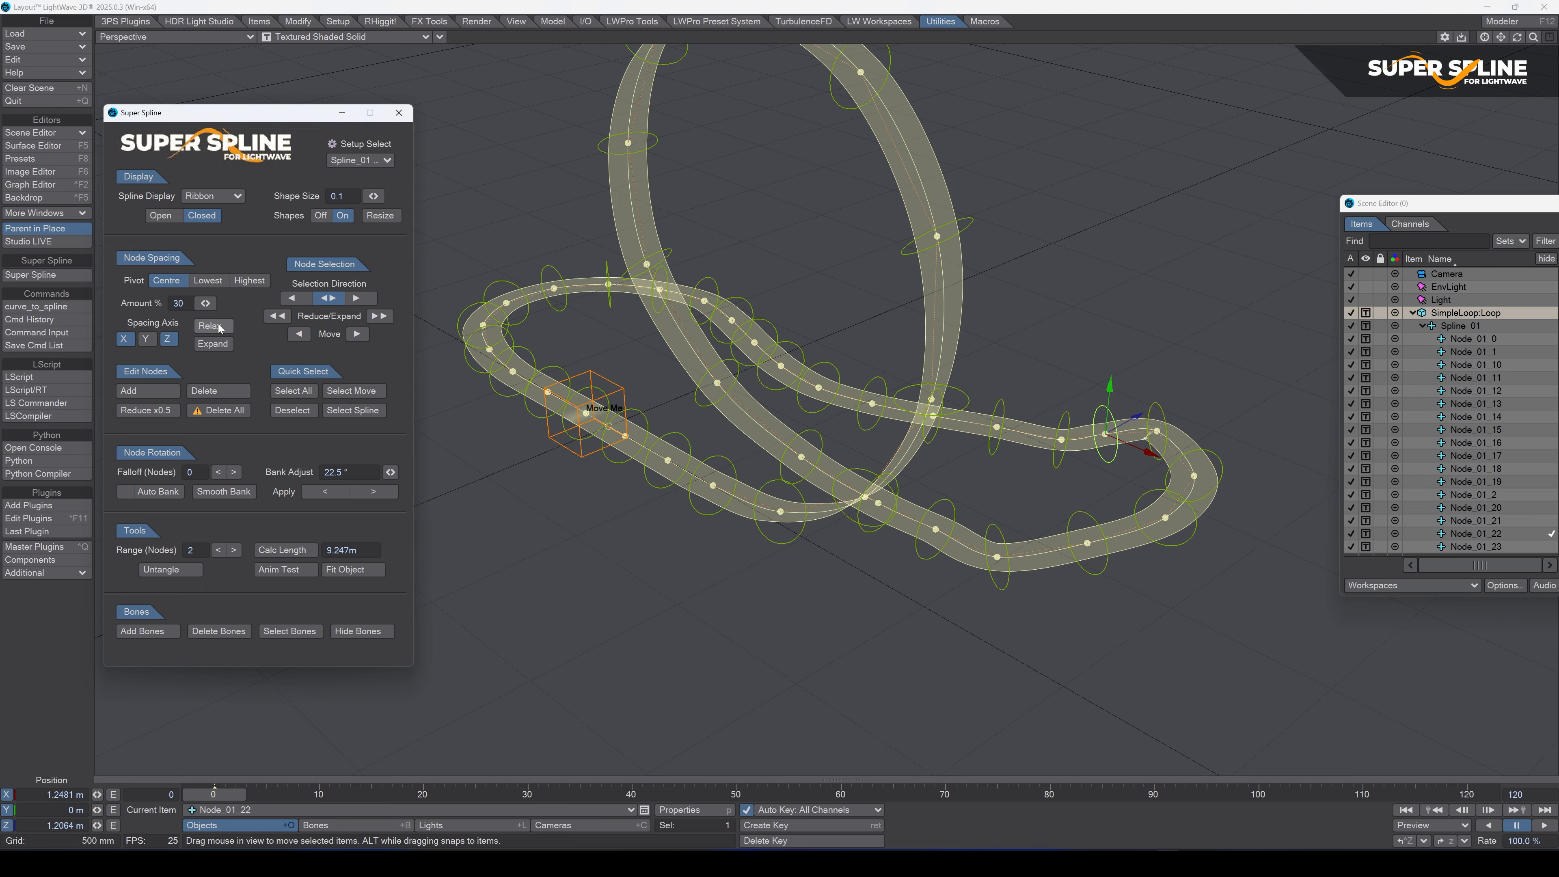
left_click(218, 328)
Step: Select Node_01_18 on the other side of the bend and relax it once
left_click(1175, 525)
left_click(1110, 571)
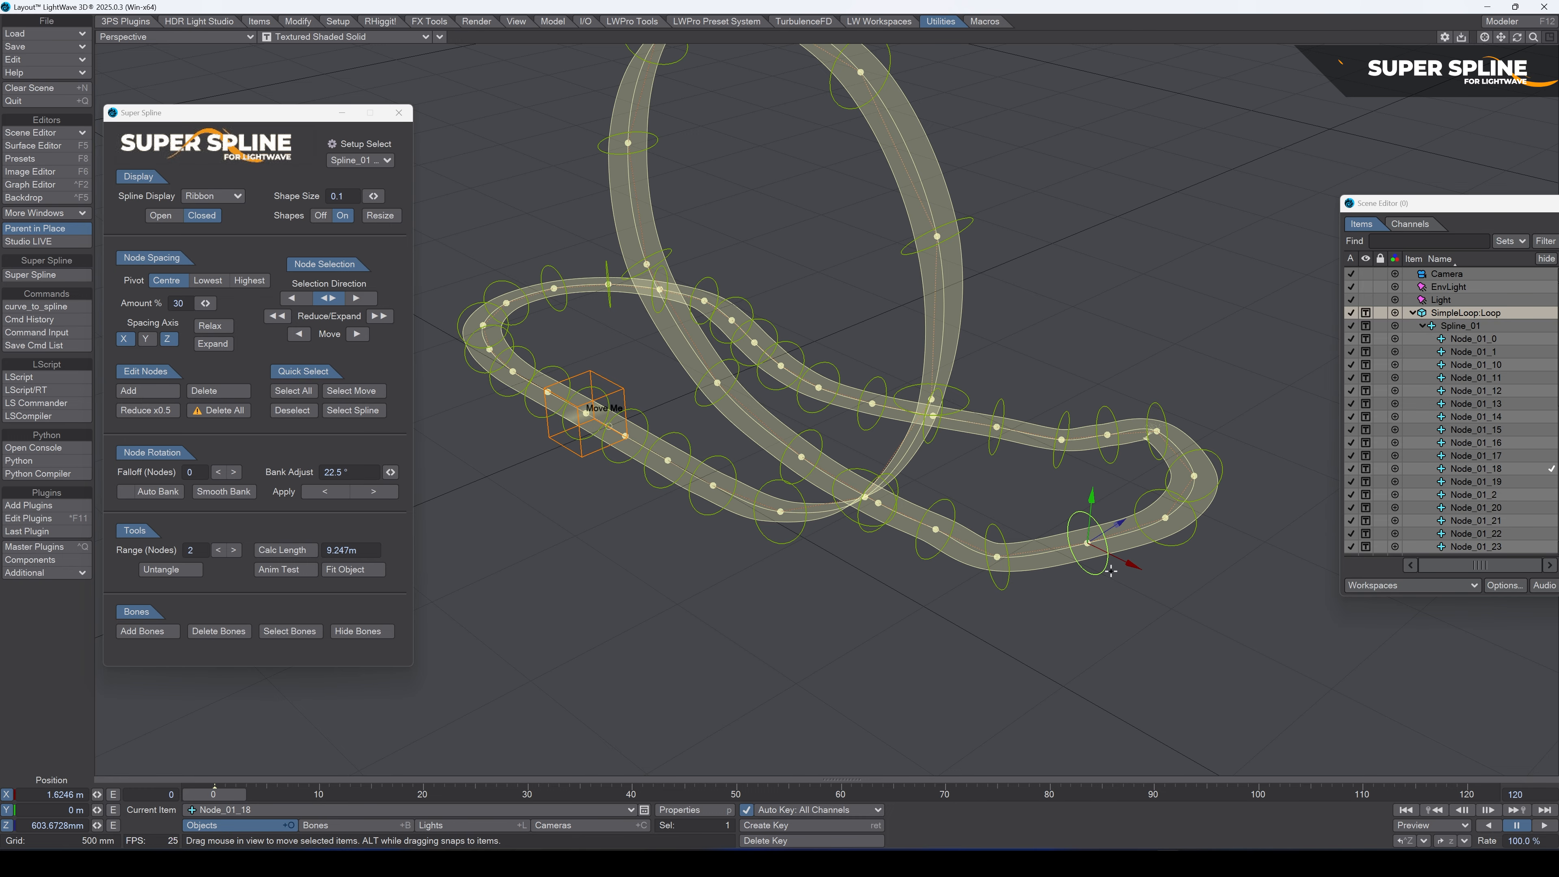
left_click(210, 326)
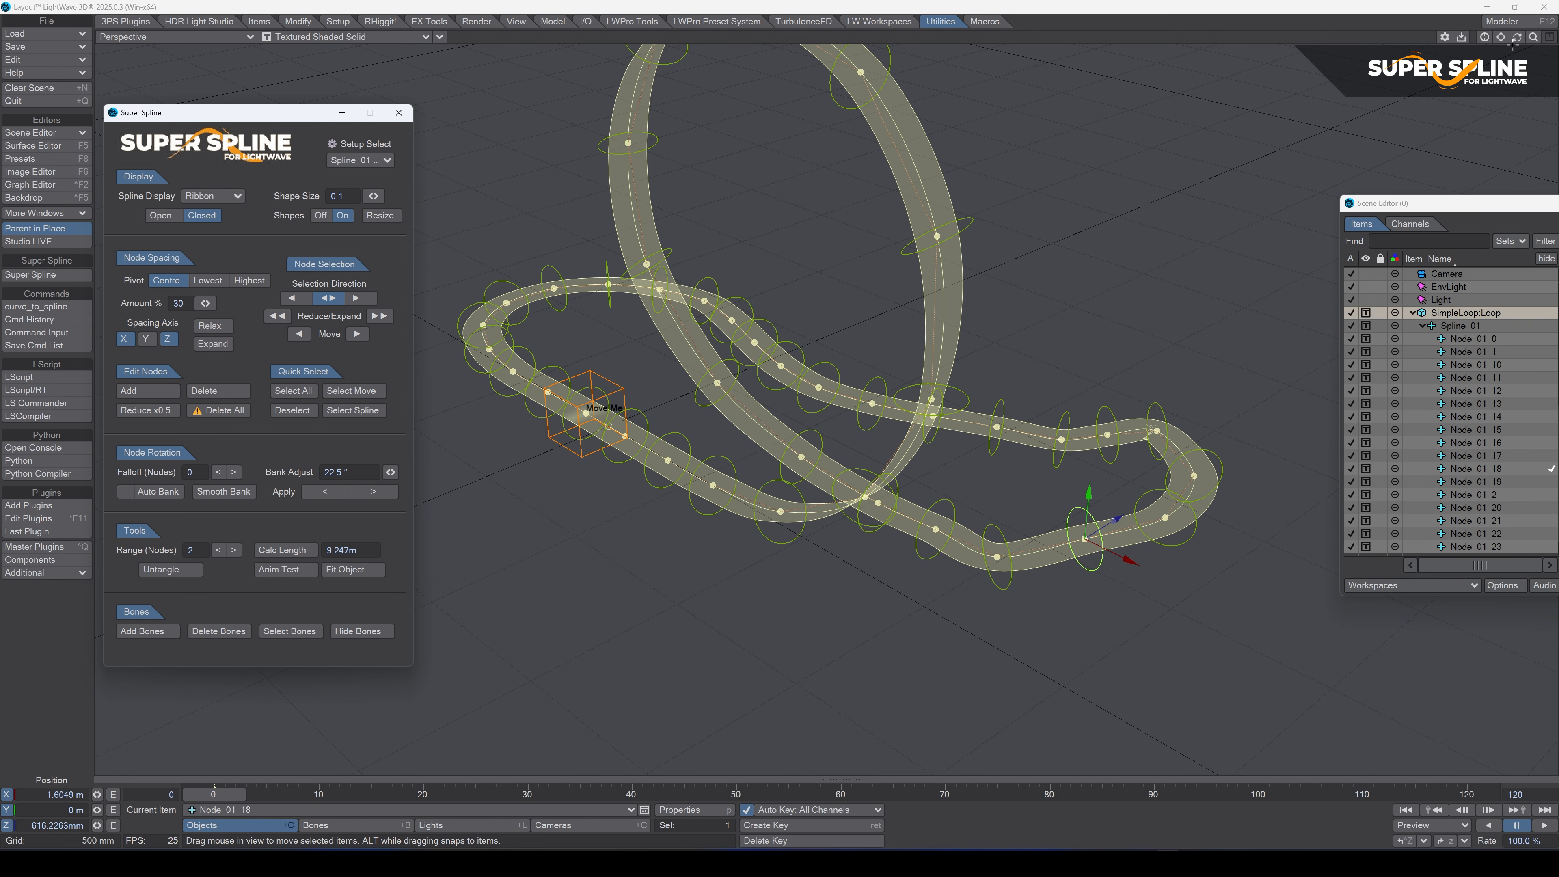
Step: Delete the whole Spline_01 setup, including all its nodes
mouse_move(1517, 37)
left_mouse_down()
mouse_move(1550, 39)
mouse_move(1502, 38)
mouse_move(1542, 41)
mouse_move(1514, 39)
mouse_move(1524, 48)
left_mouse_up()
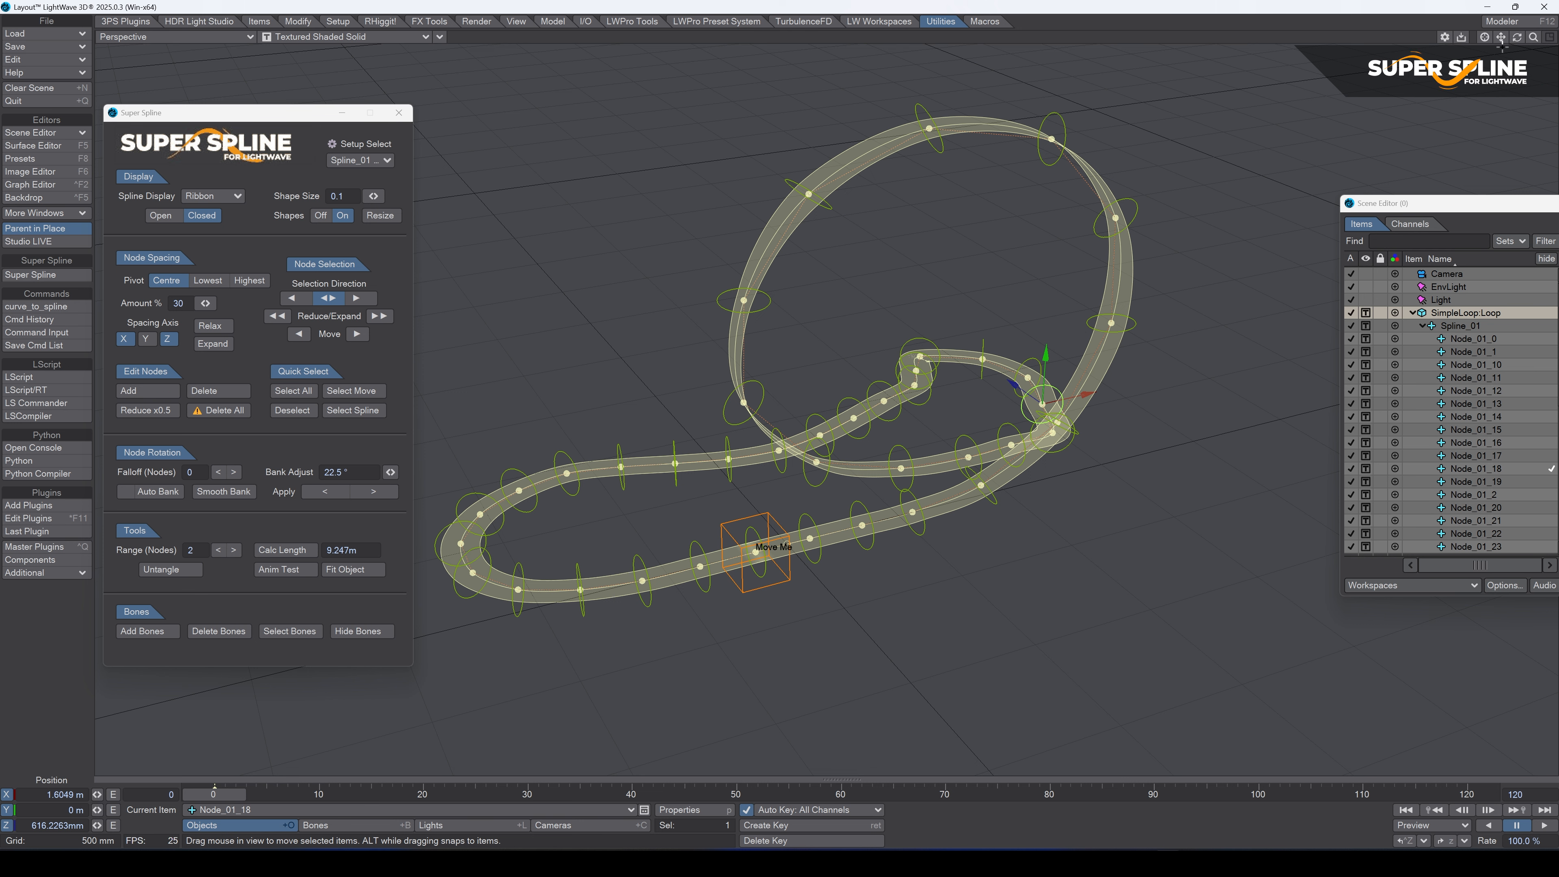
left_click_drag(1517, 37, 1445, 37)
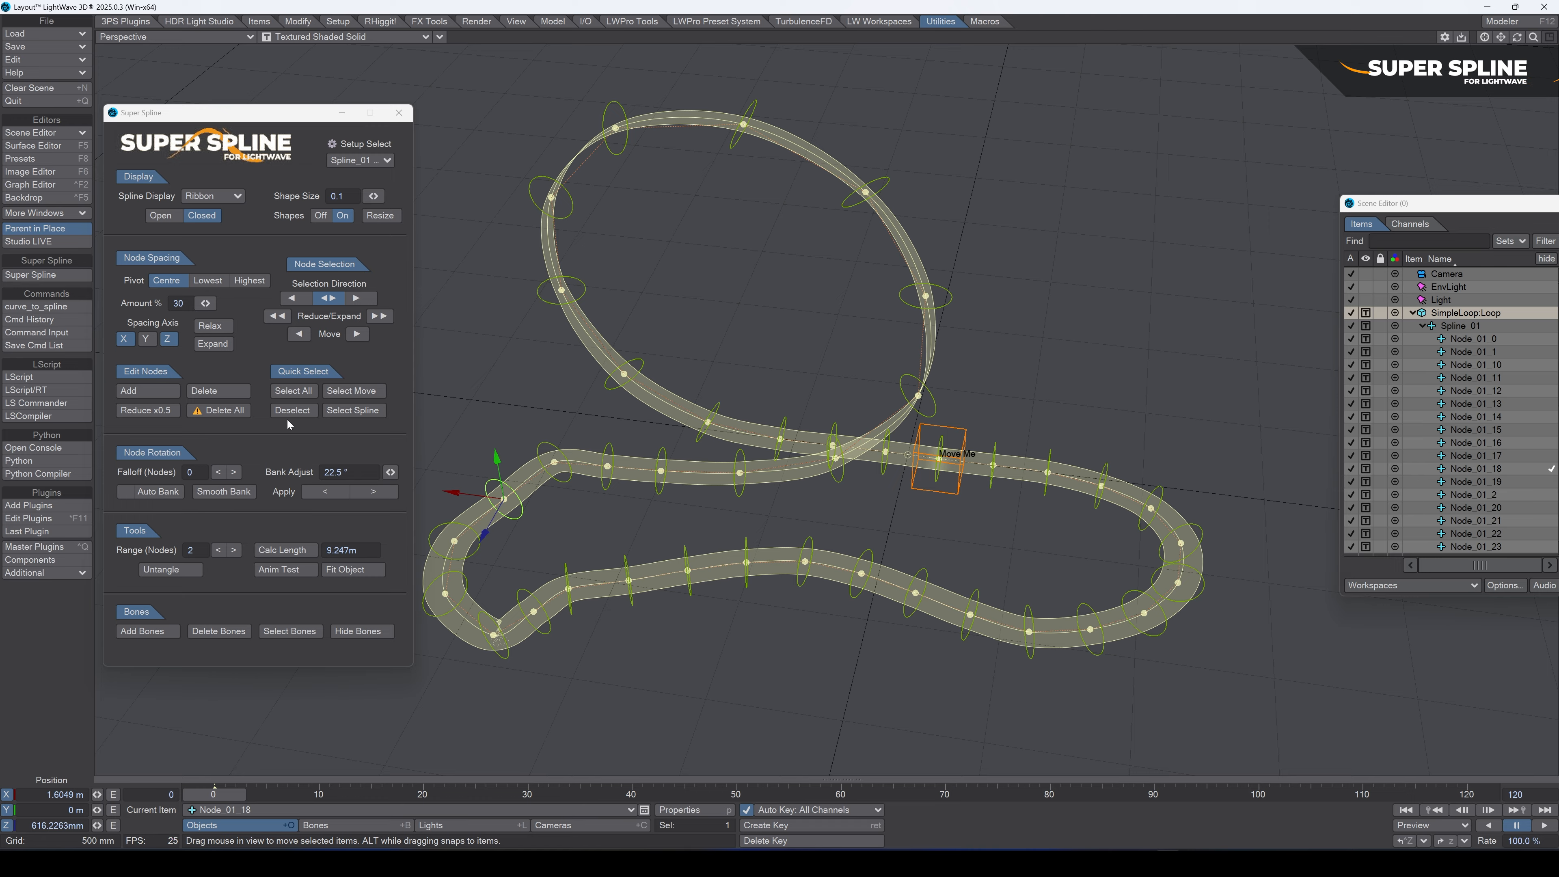
left_click(209, 412)
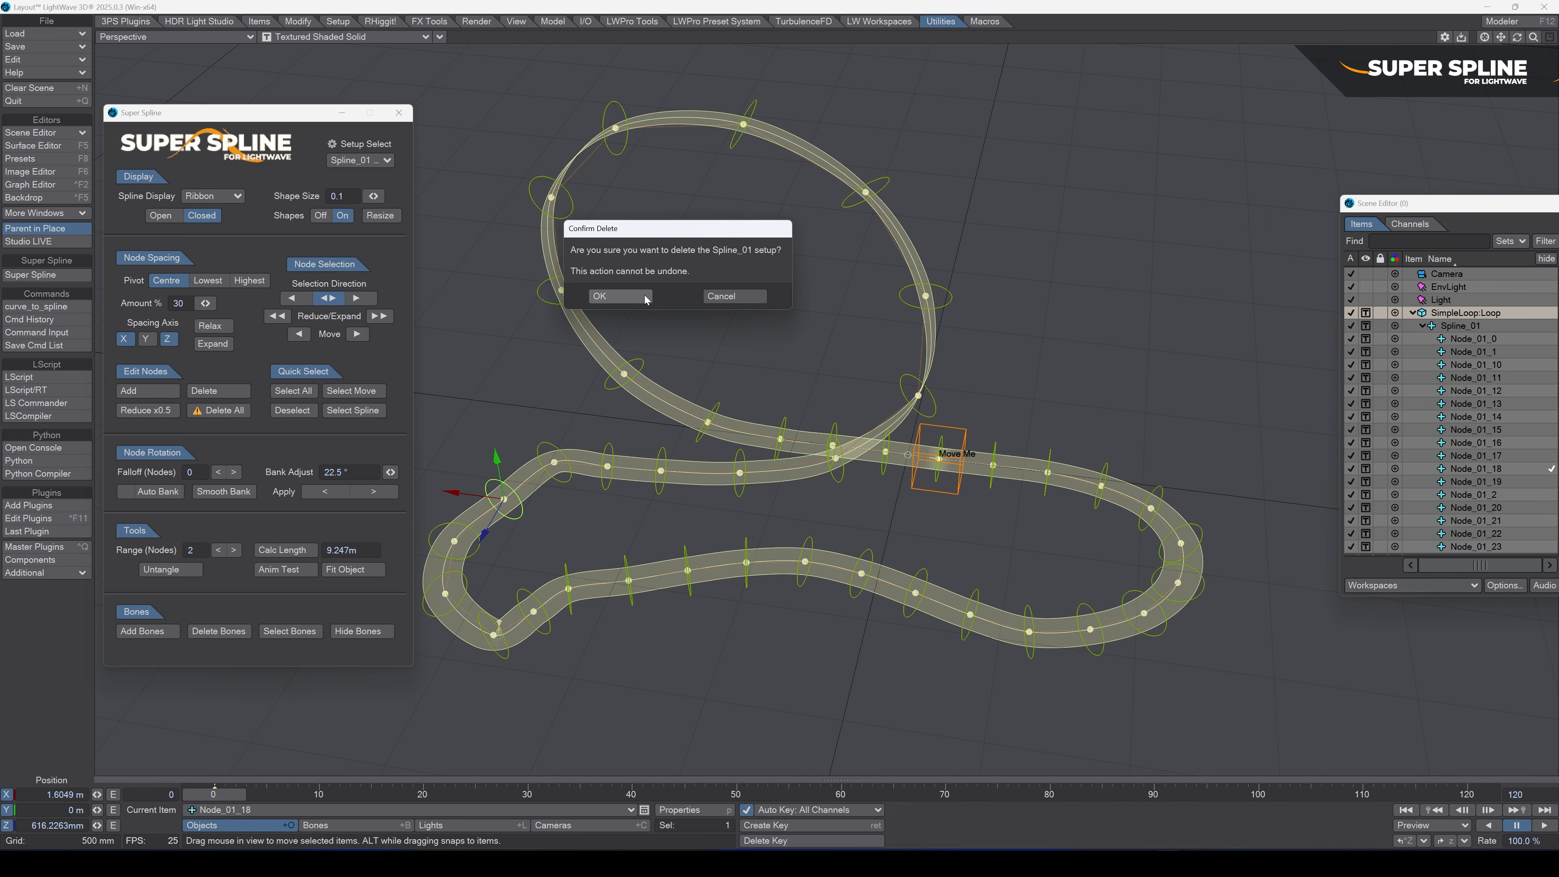
left_click(600, 296)
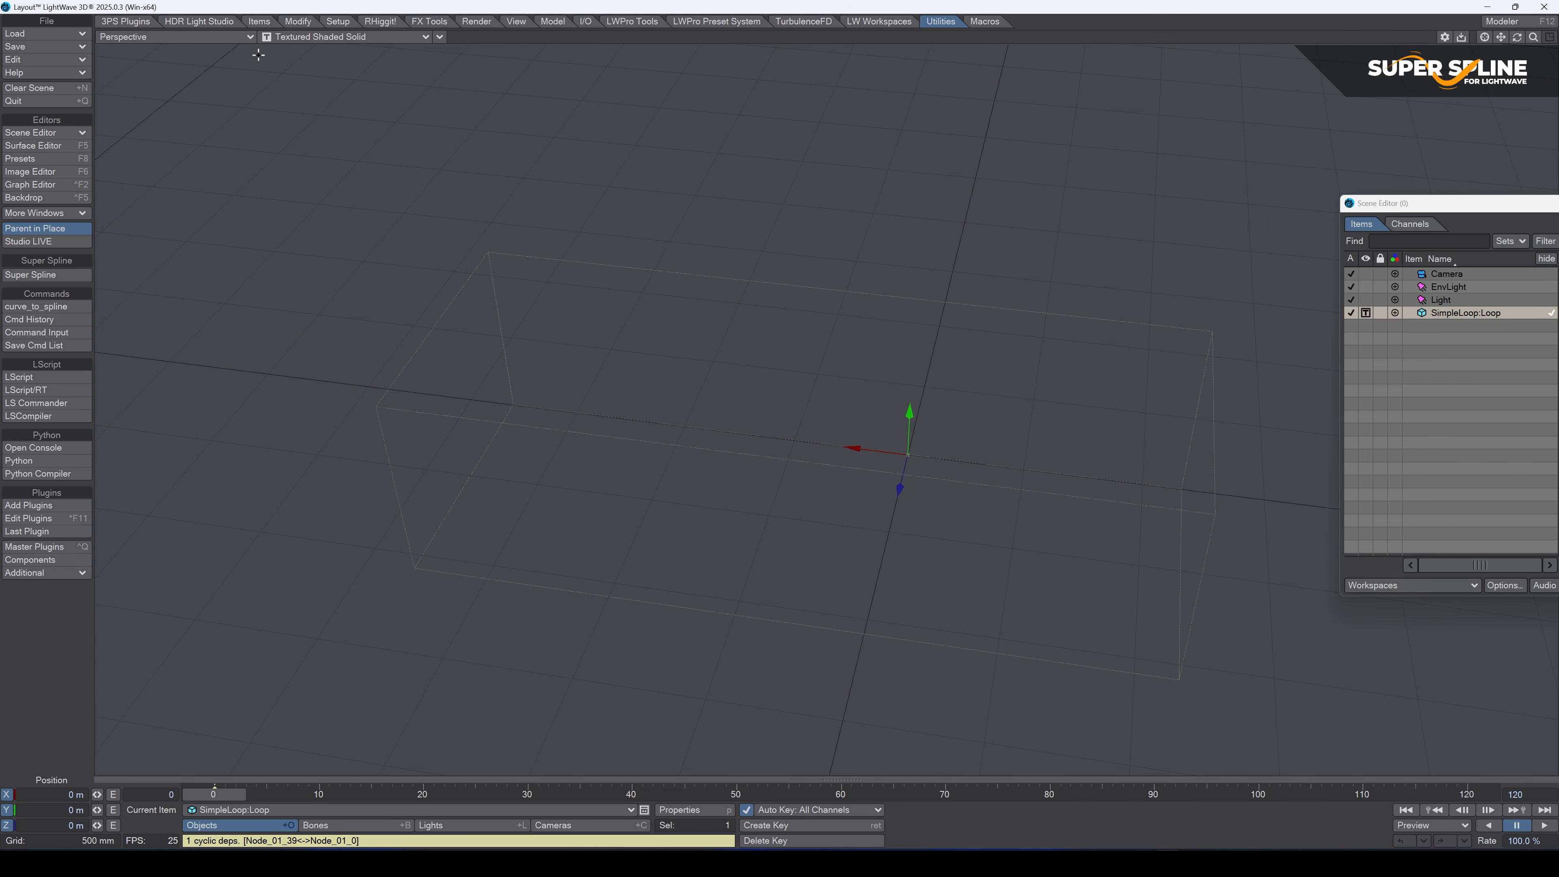
Step: Rebuild a closed Super Spline on SimpleLoop:Loop and select all of its nodes
left_click(75, 275)
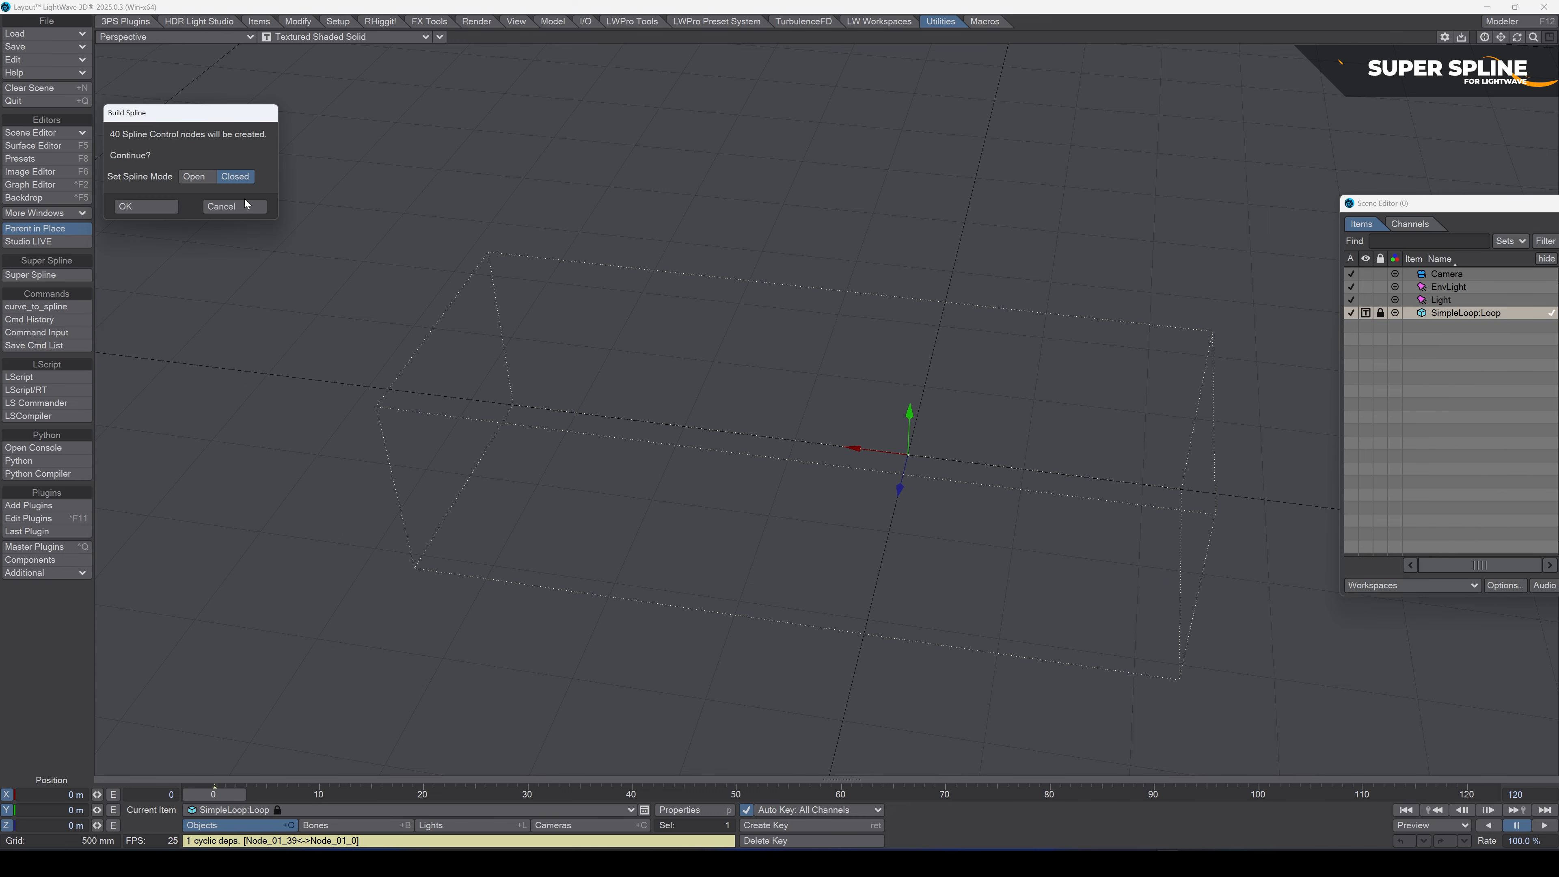
left_click(149, 207)
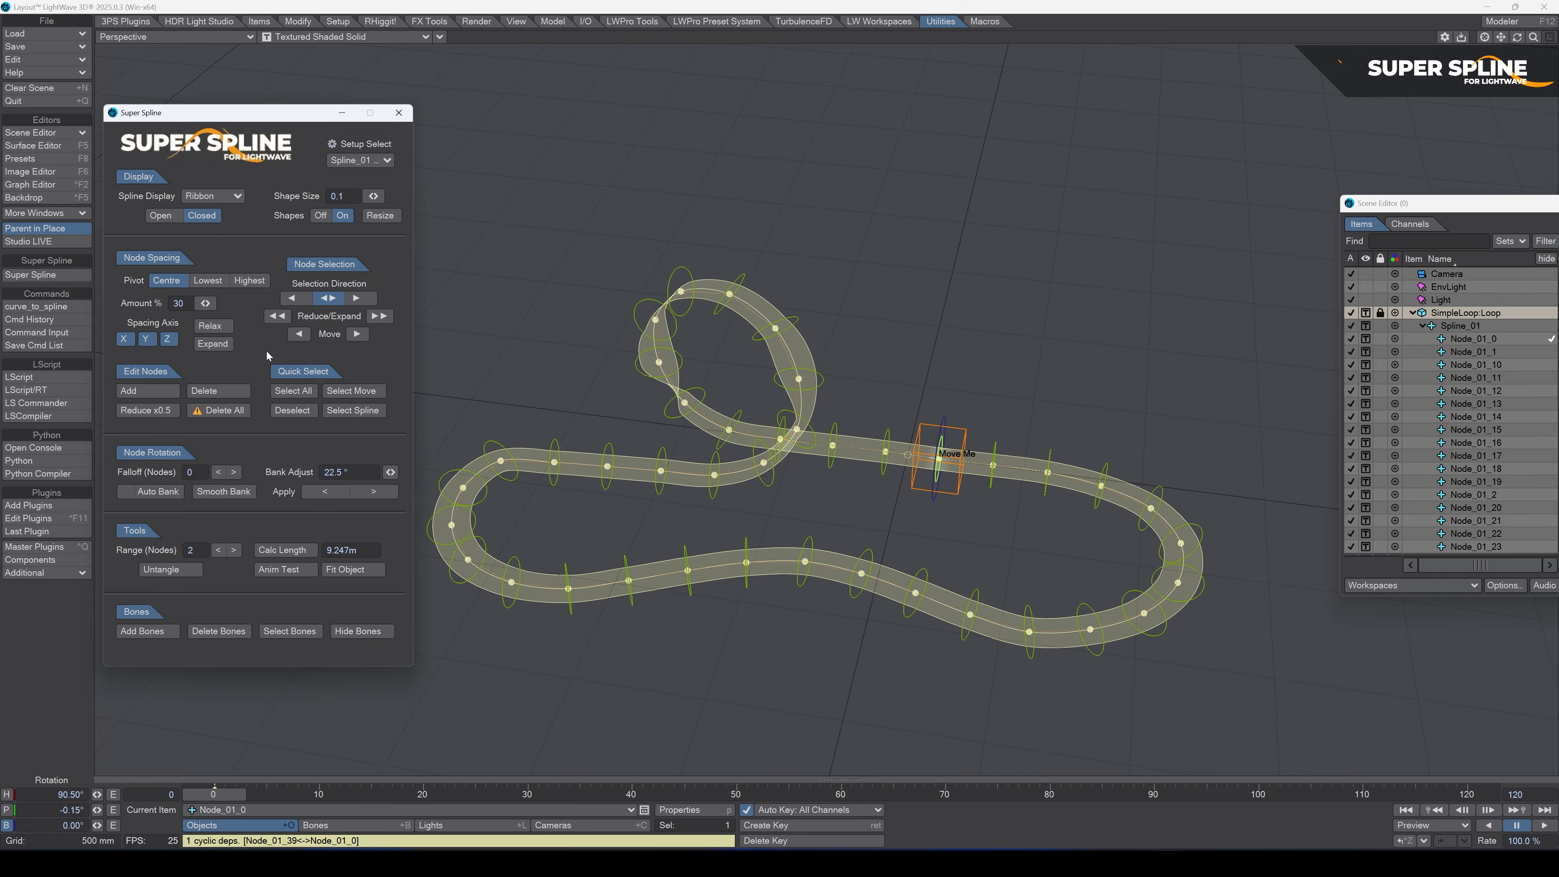
left_click(305, 391)
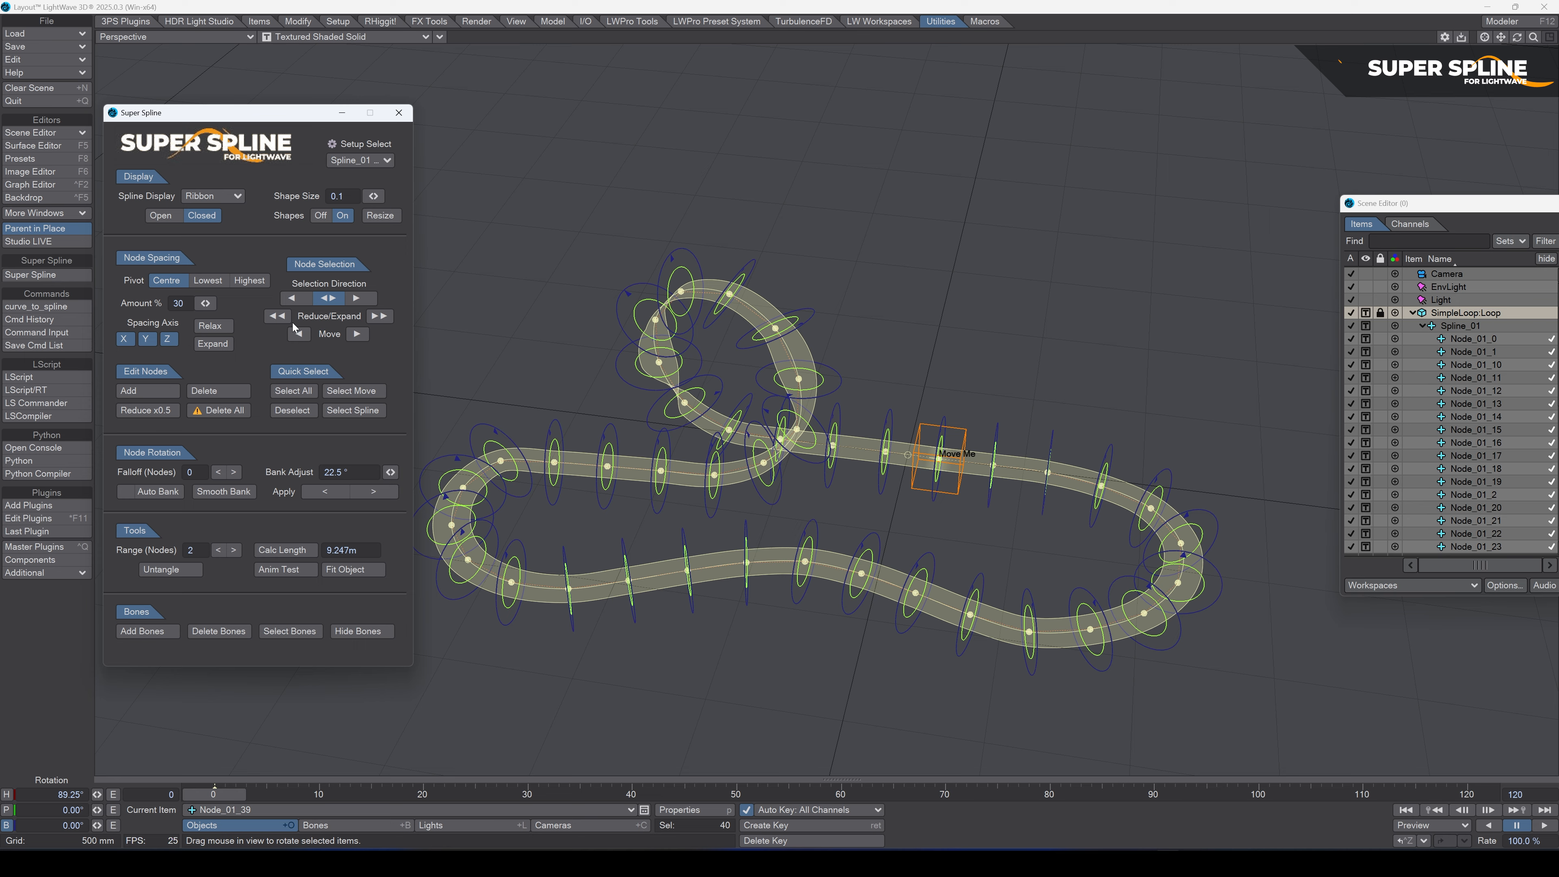
Step: Halve the number of nodes on the closed spline with Reduce x0.5
left_click(163, 413)
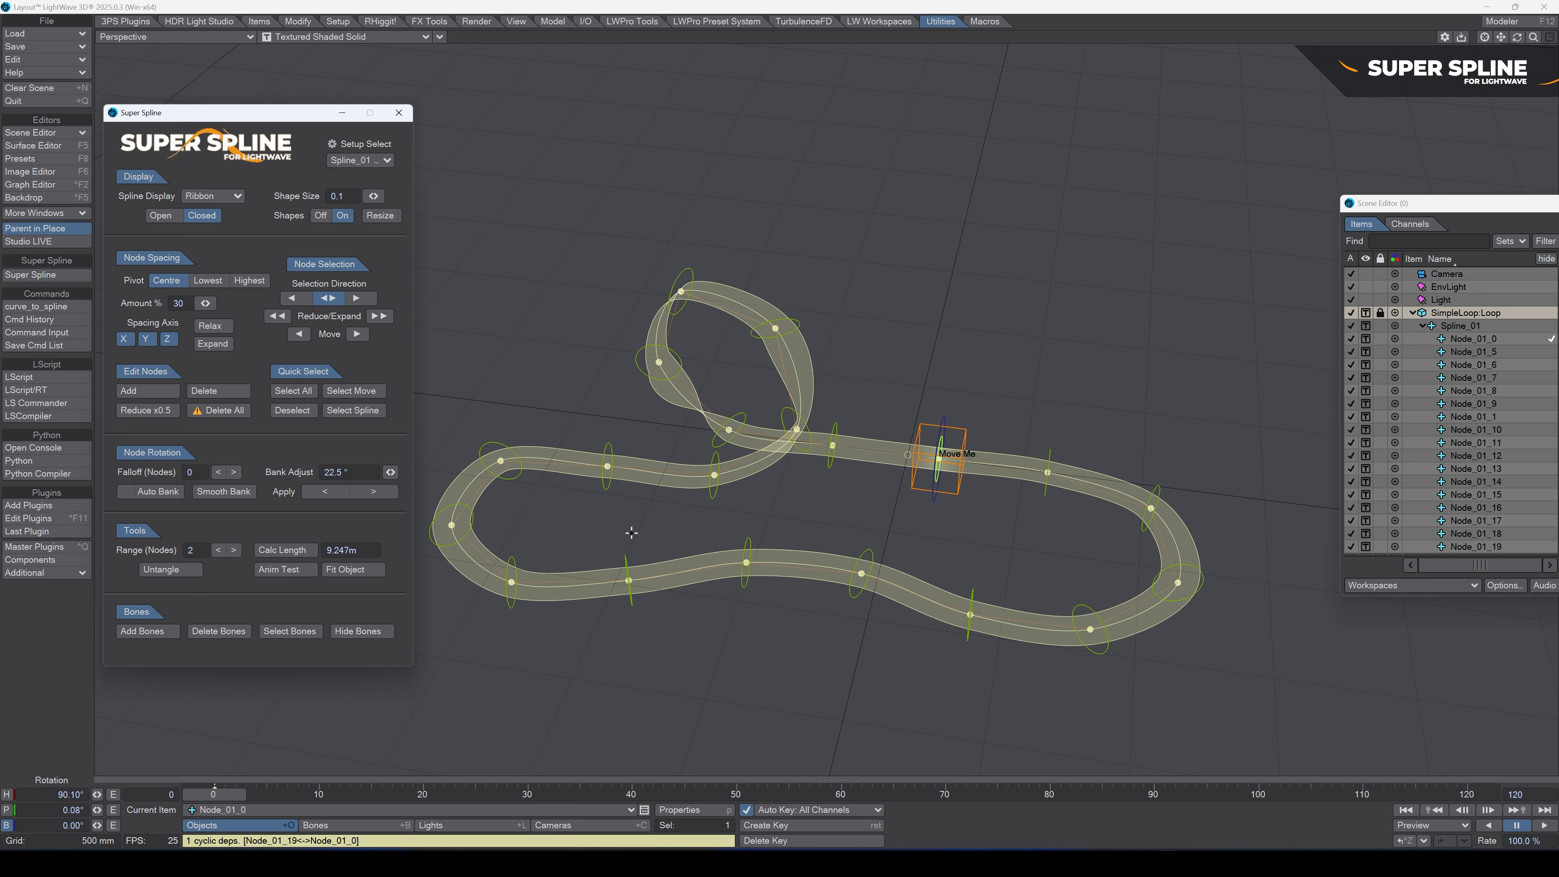
Step: Add a node after Node_01_12 on the lower stretch of the loop, and delete that added node
left_click(629, 579)
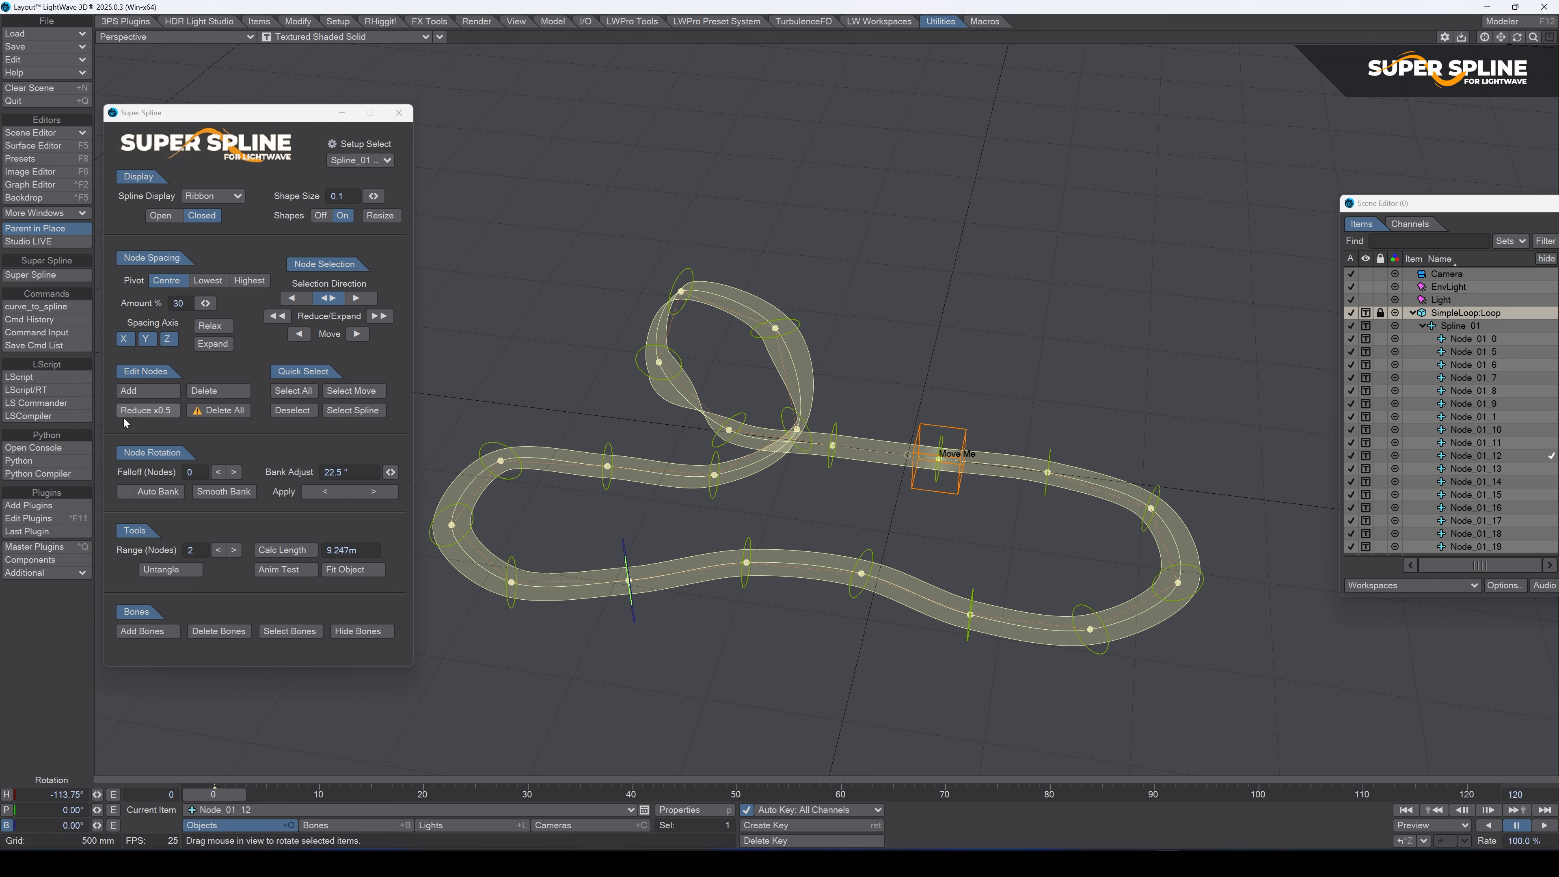
left_click(153, 393)
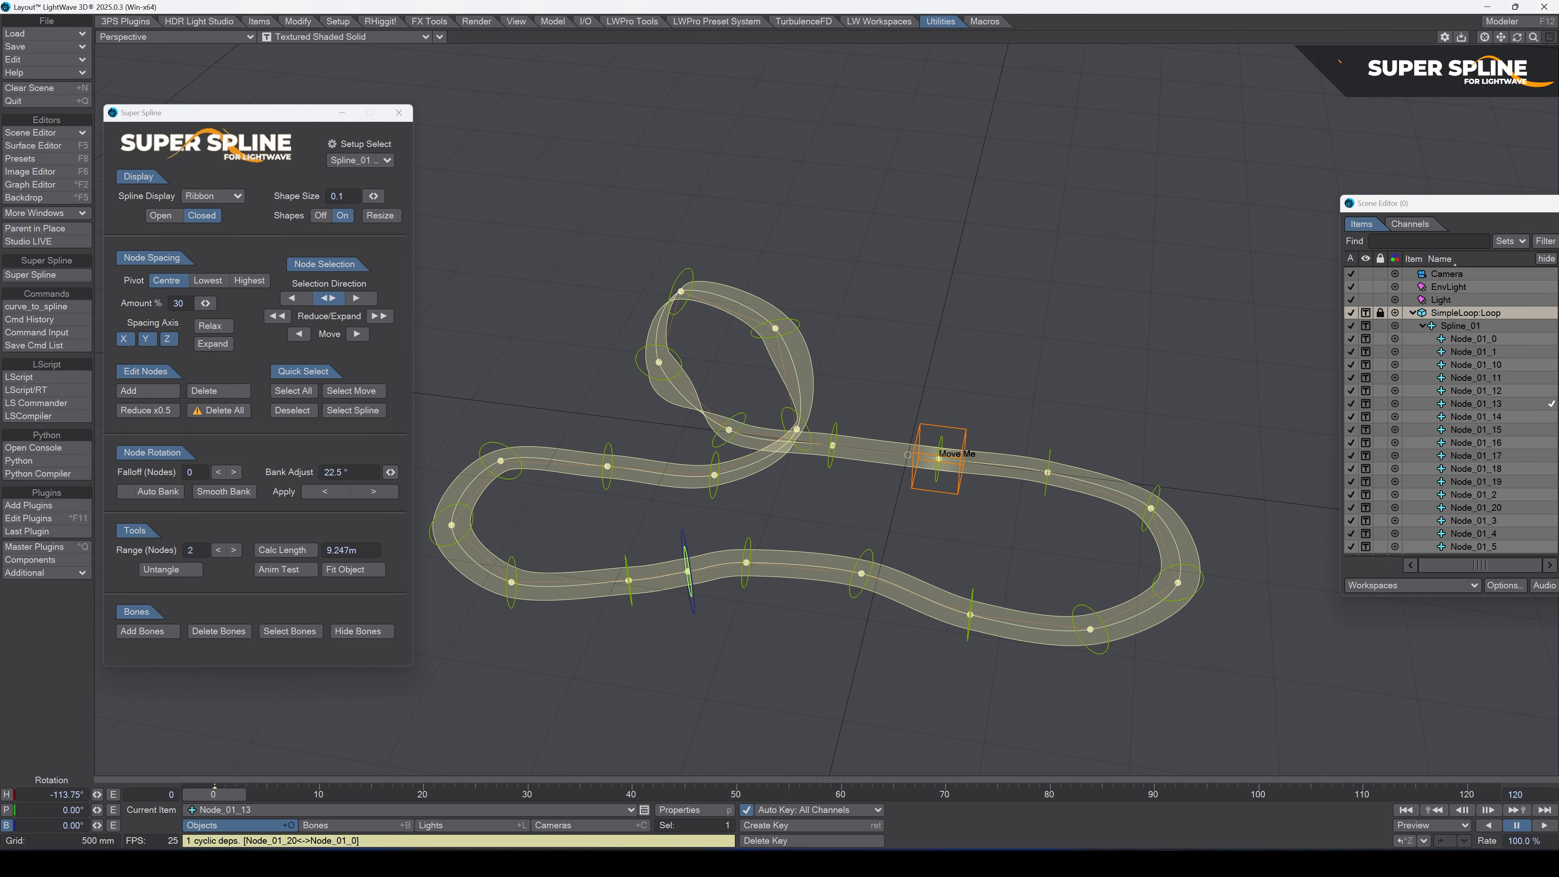
left_click(629, 561)
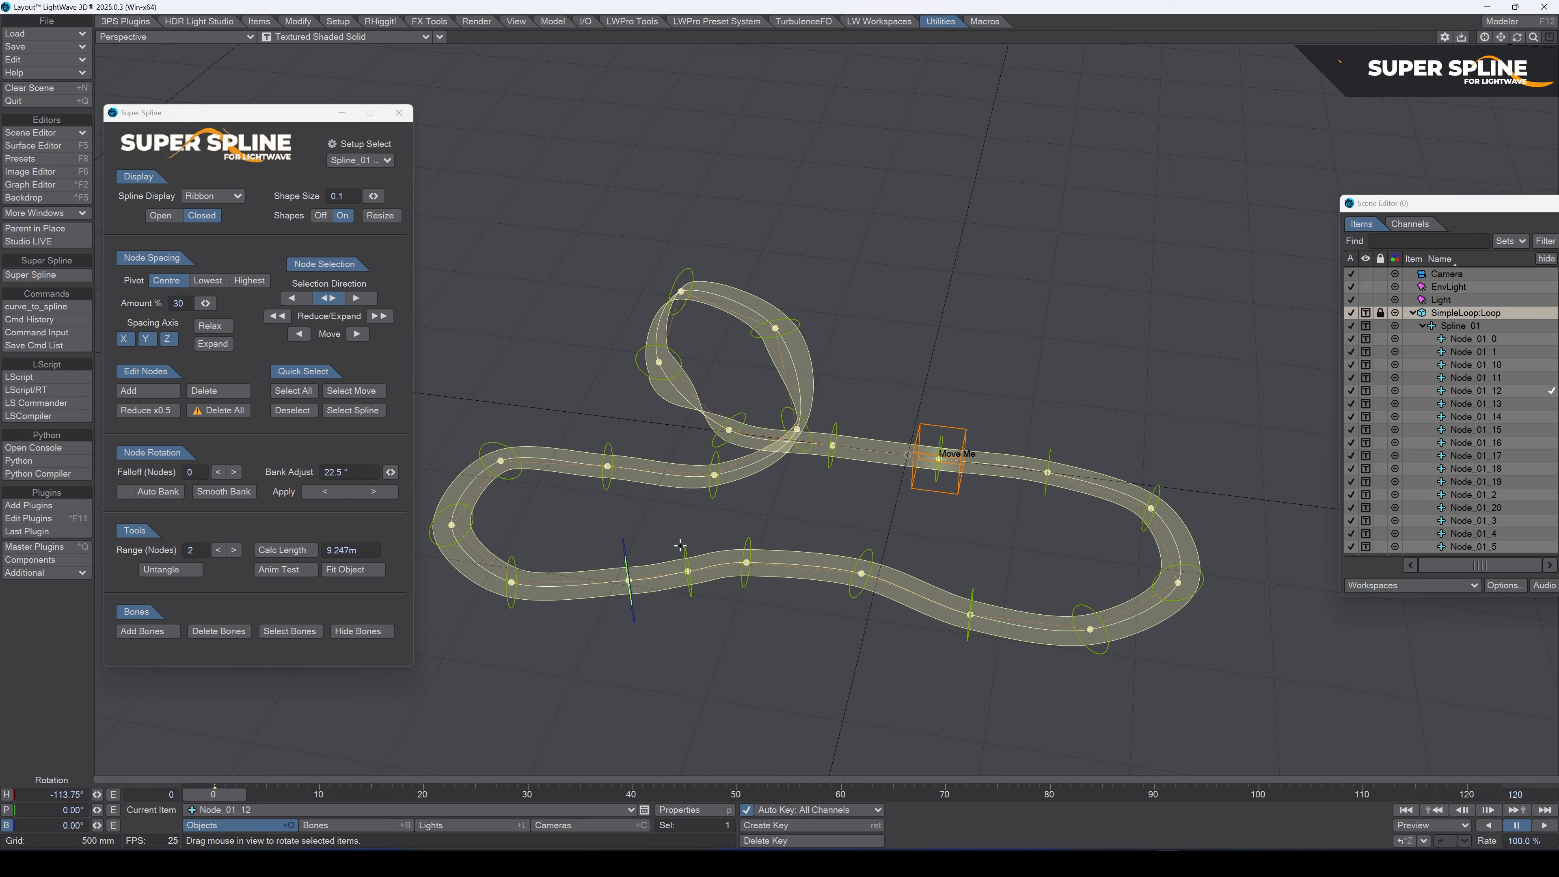
left_click(688, 570)
left_click(218, 391)
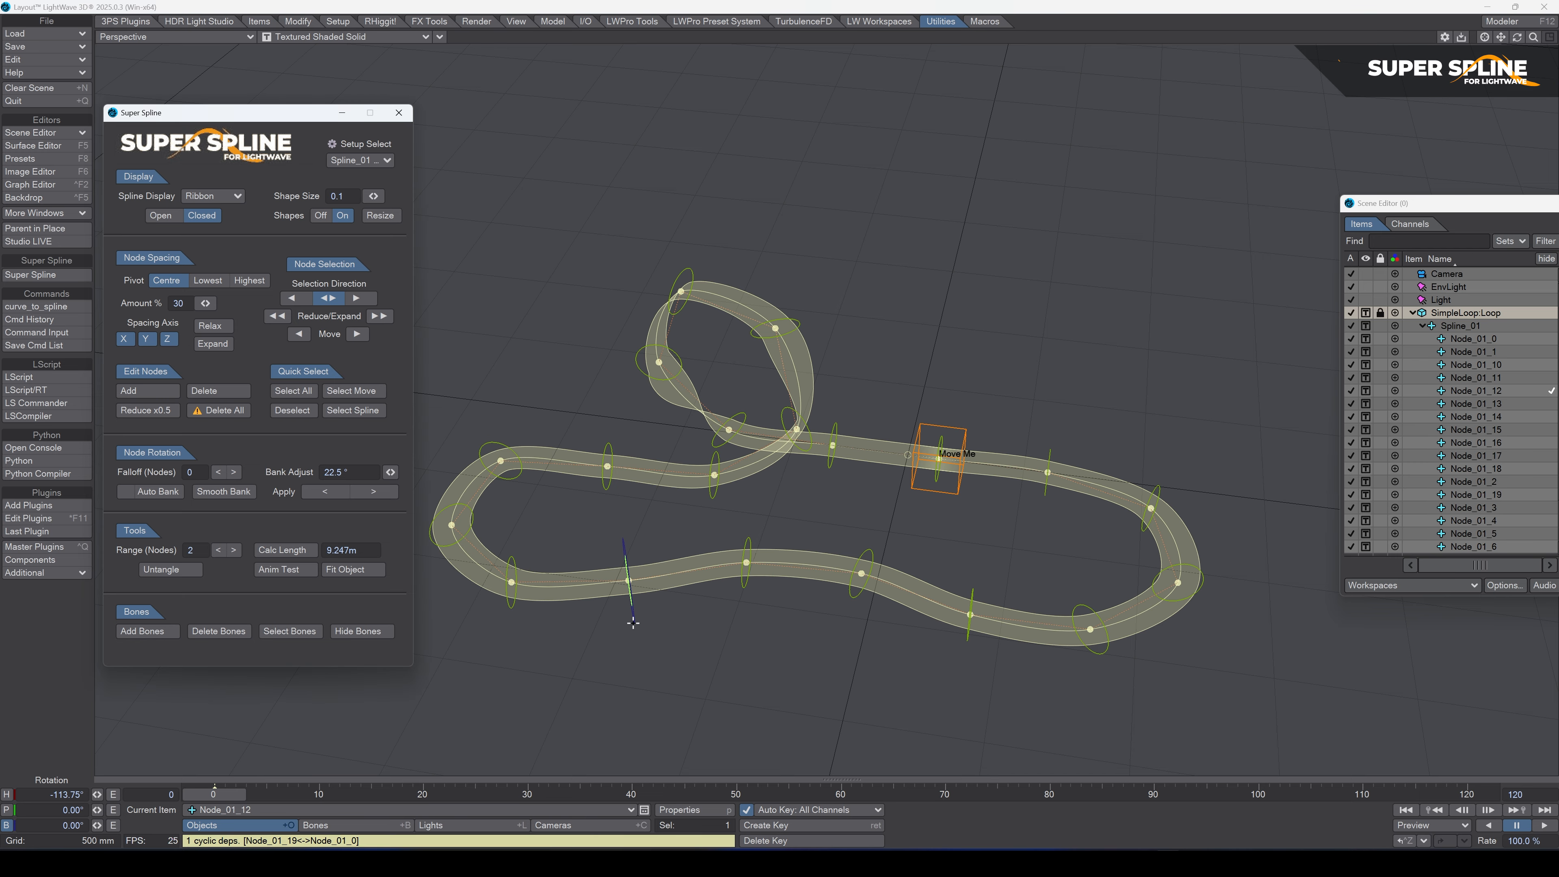
Step: Reselect Node_01_12, insert another node between it and the following node, and remove that insertion
left_click(744, 540)
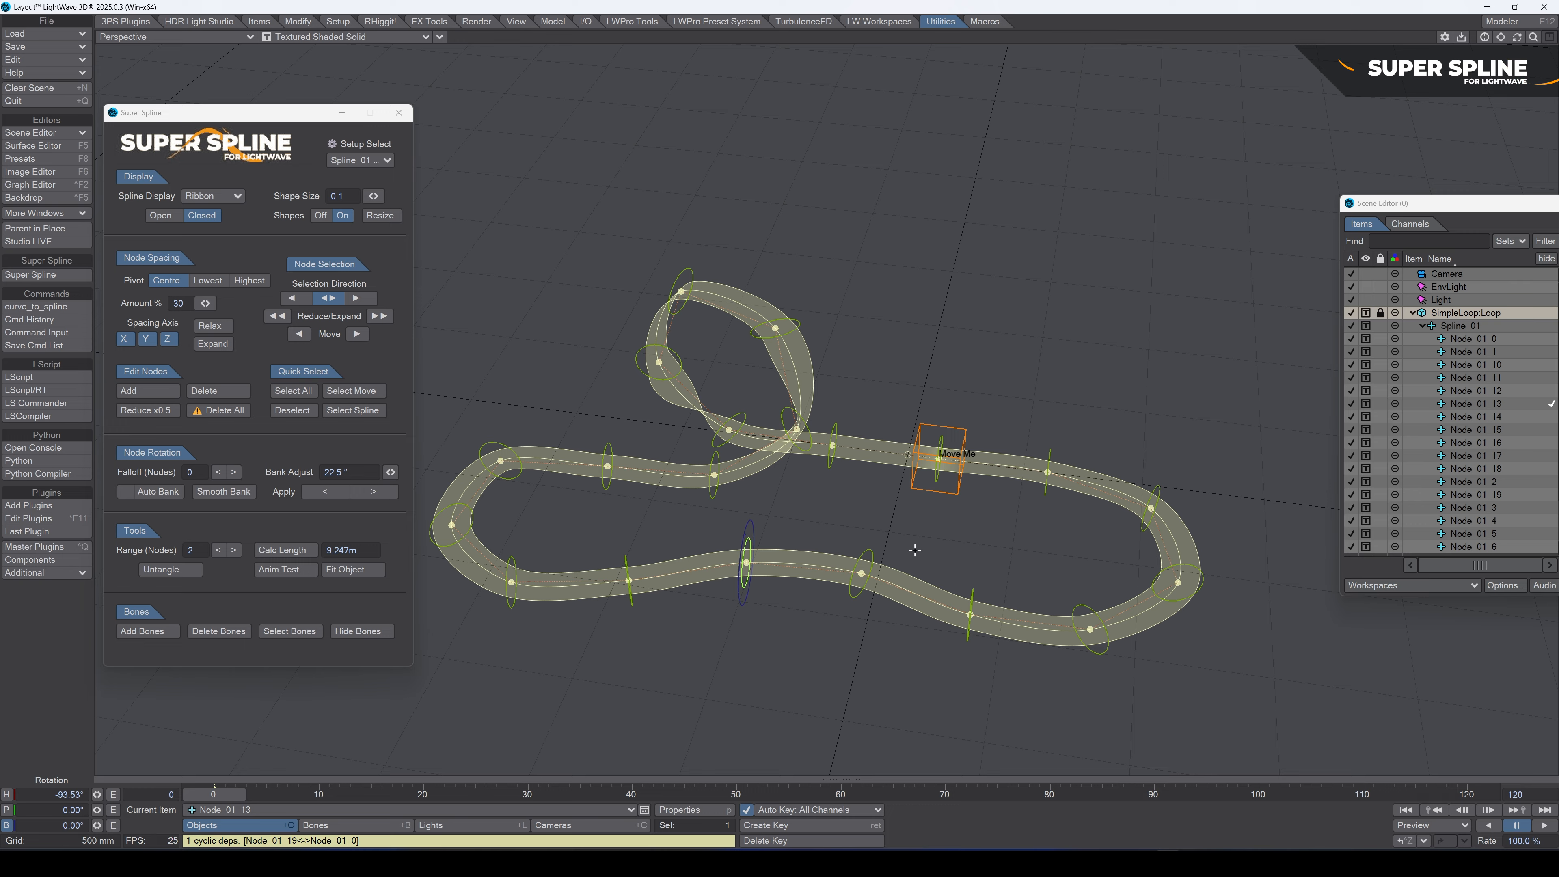
left_click(893, 550)
left_click(624, 537)
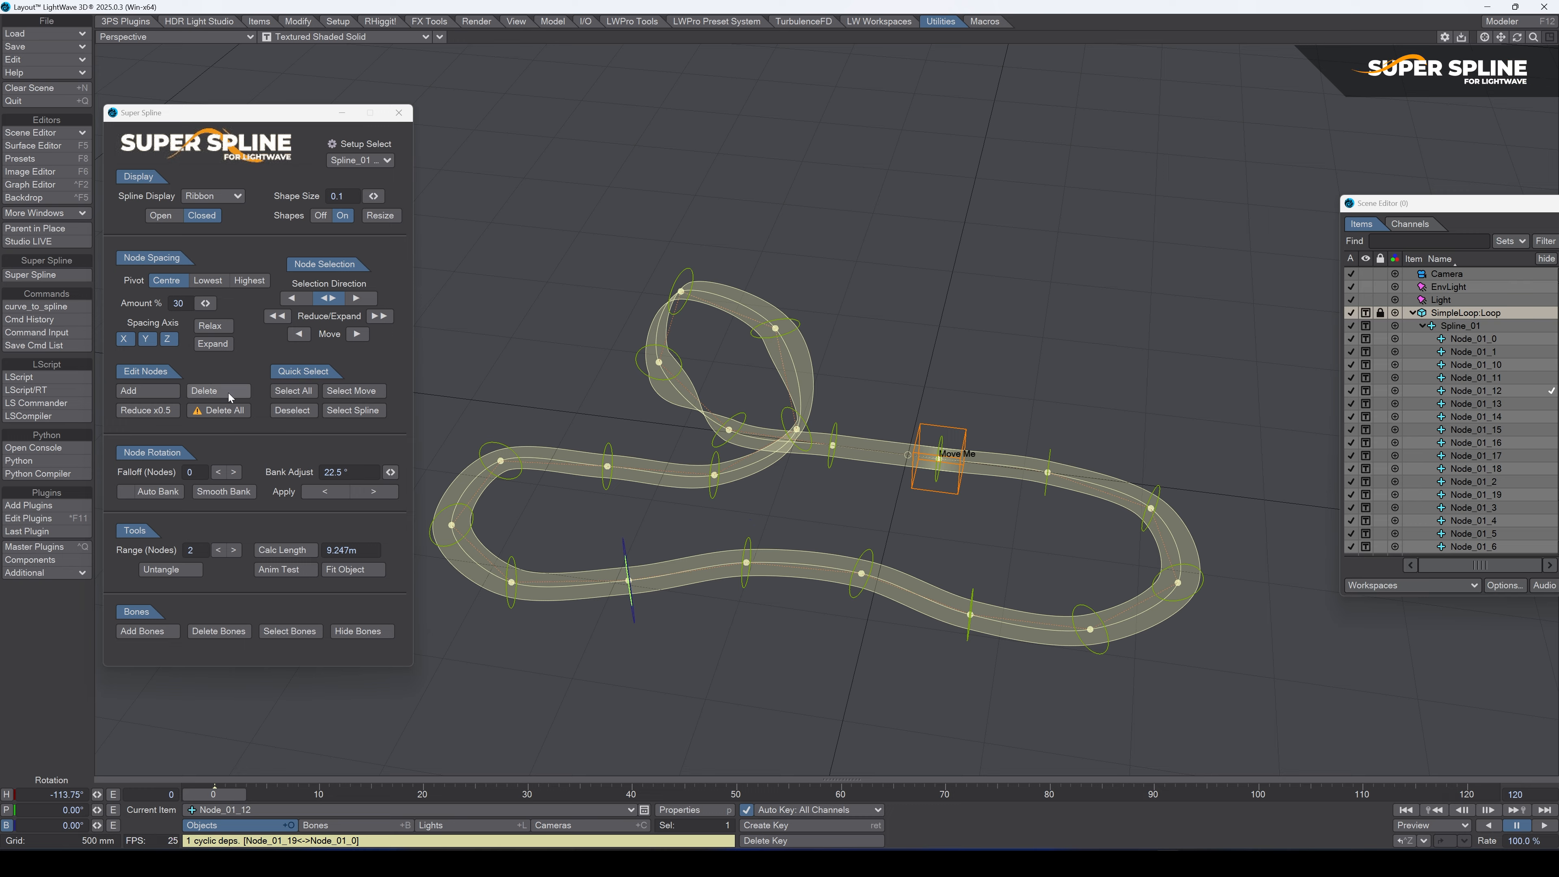
left_click(142, 393)
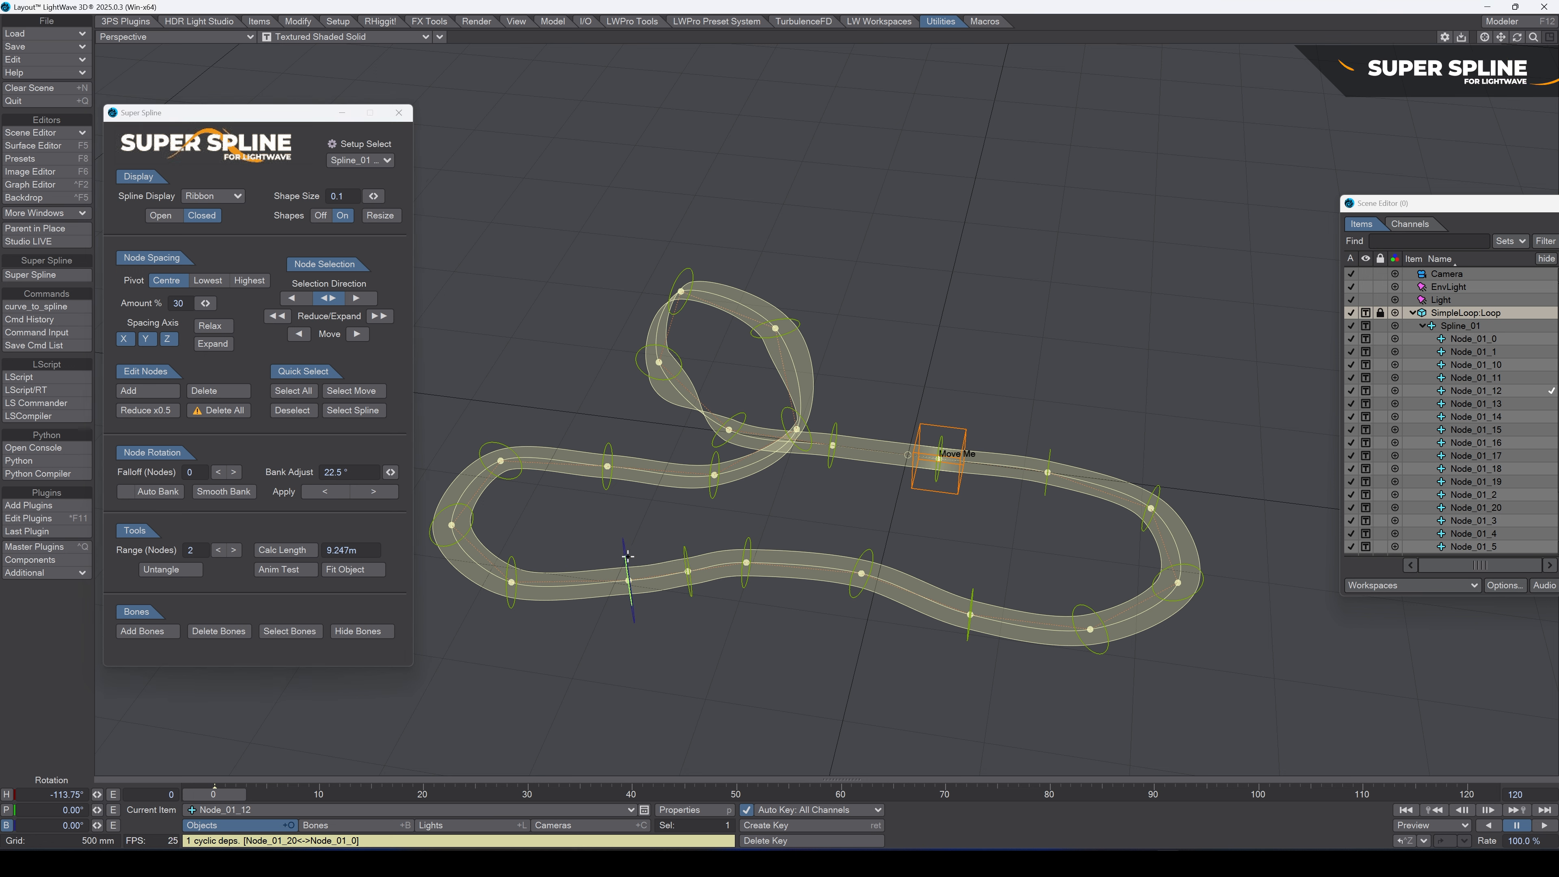
left_click(674, 546)
key("Down")
left_click(679, 550)
key("Up")
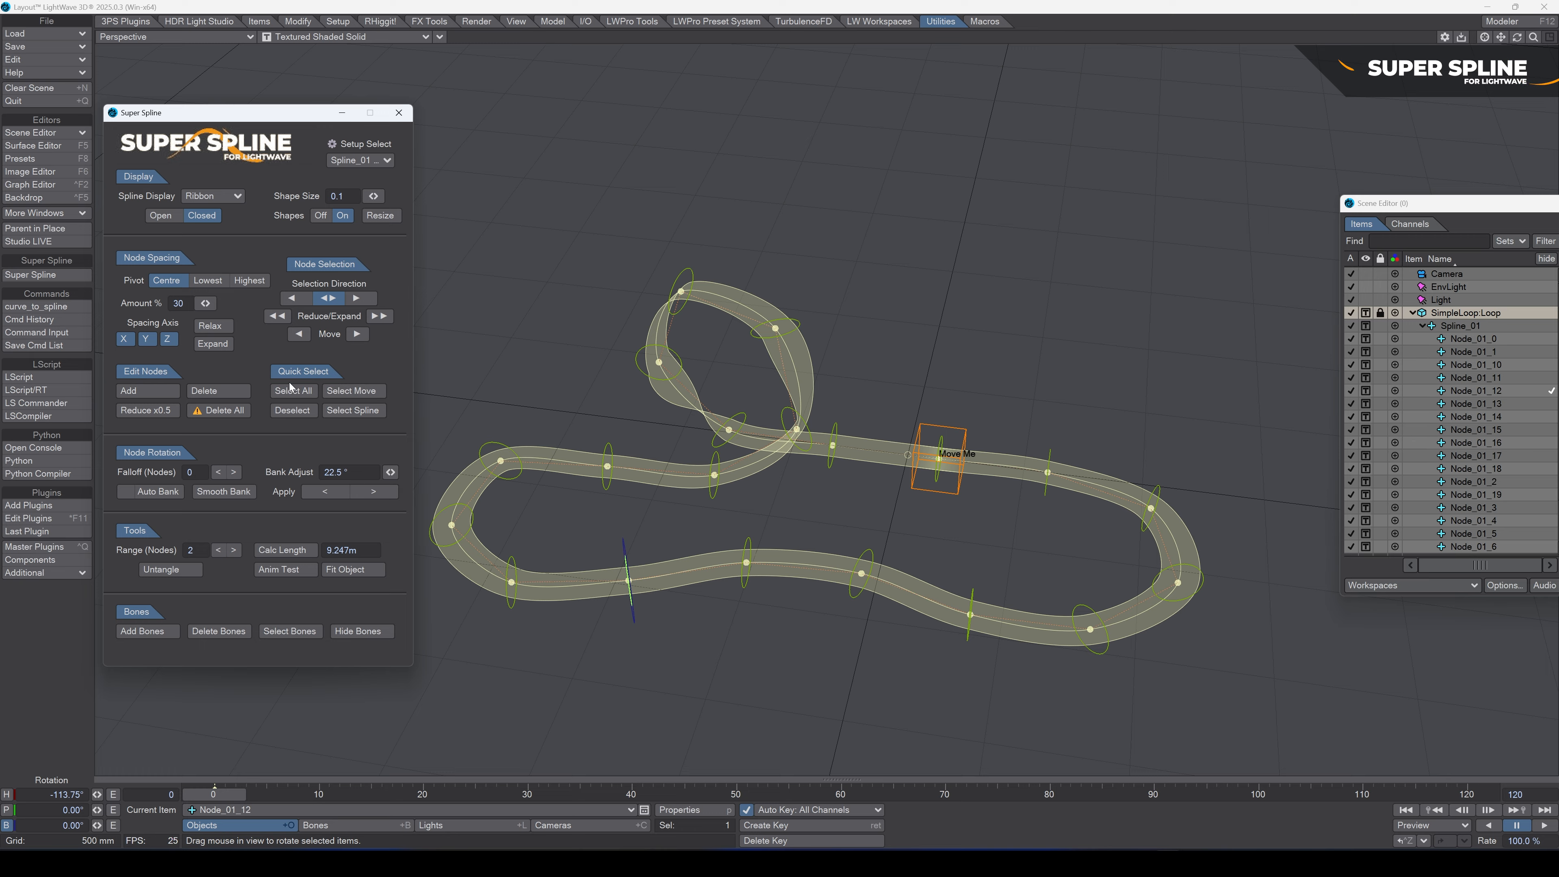
Step: Select all of the spline's nodes and clear that selection with Deselect
left_click(308, 396)
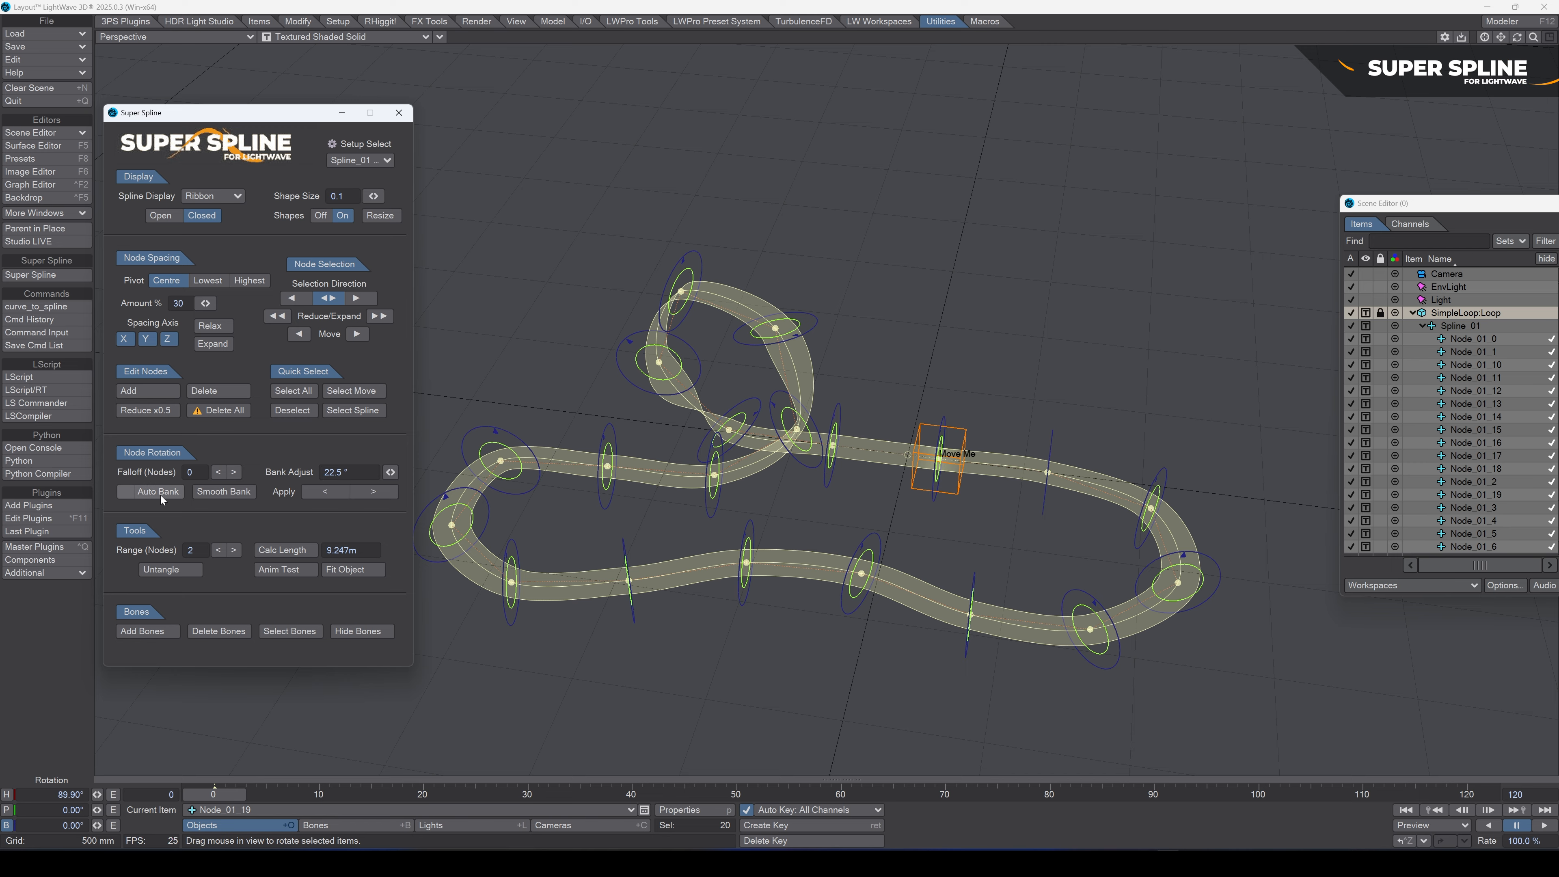
left_click(308, 414)
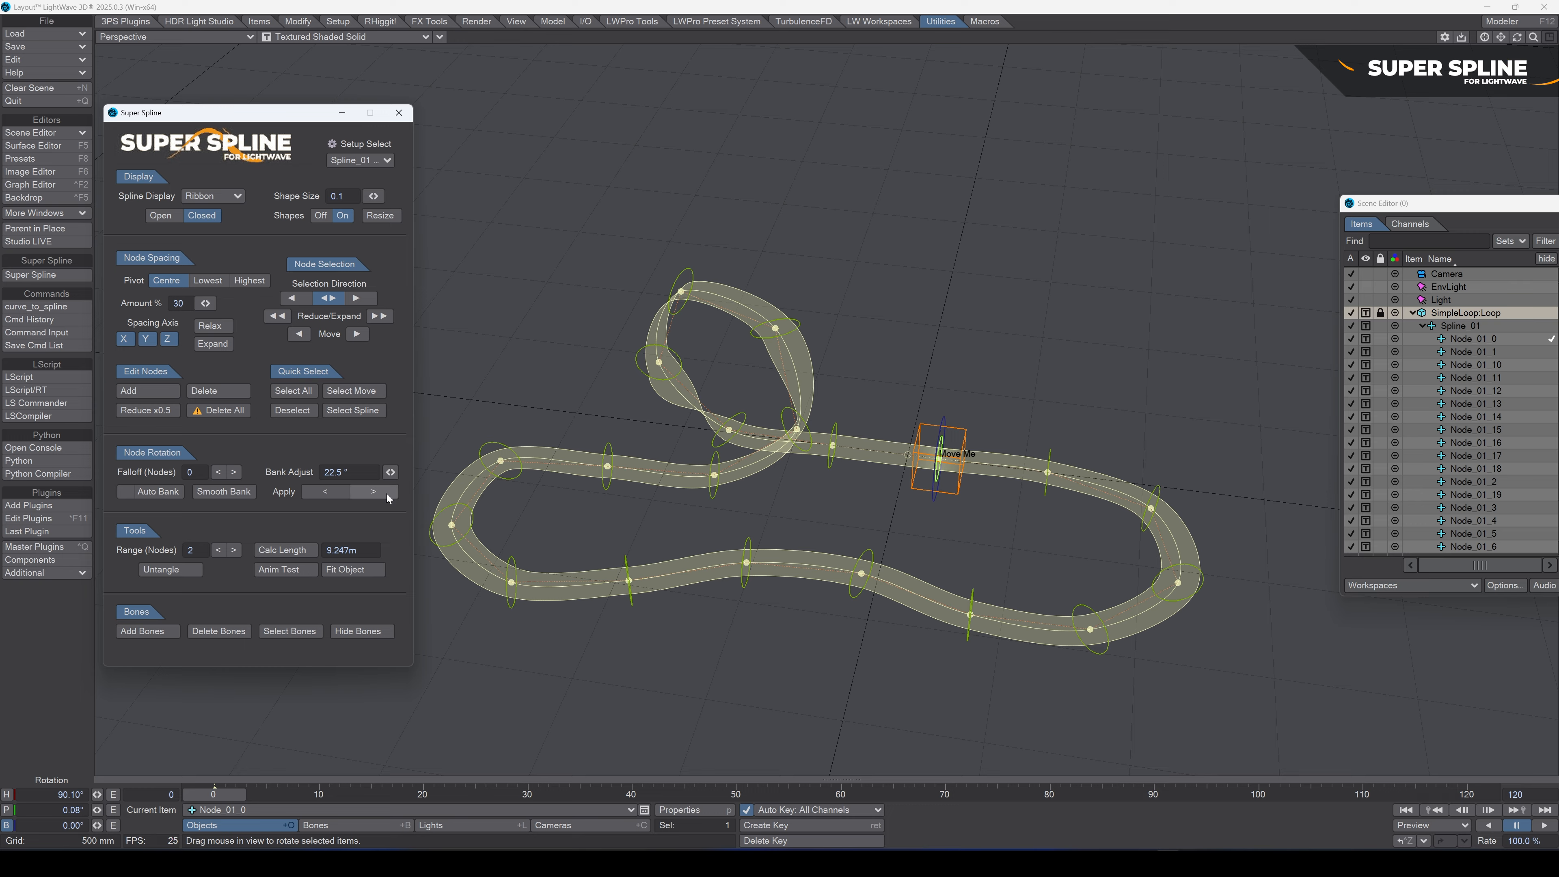
Step: Select the spline's Move Me control and reposition it to about 32.5 mm on Z
left_click(355, 391)
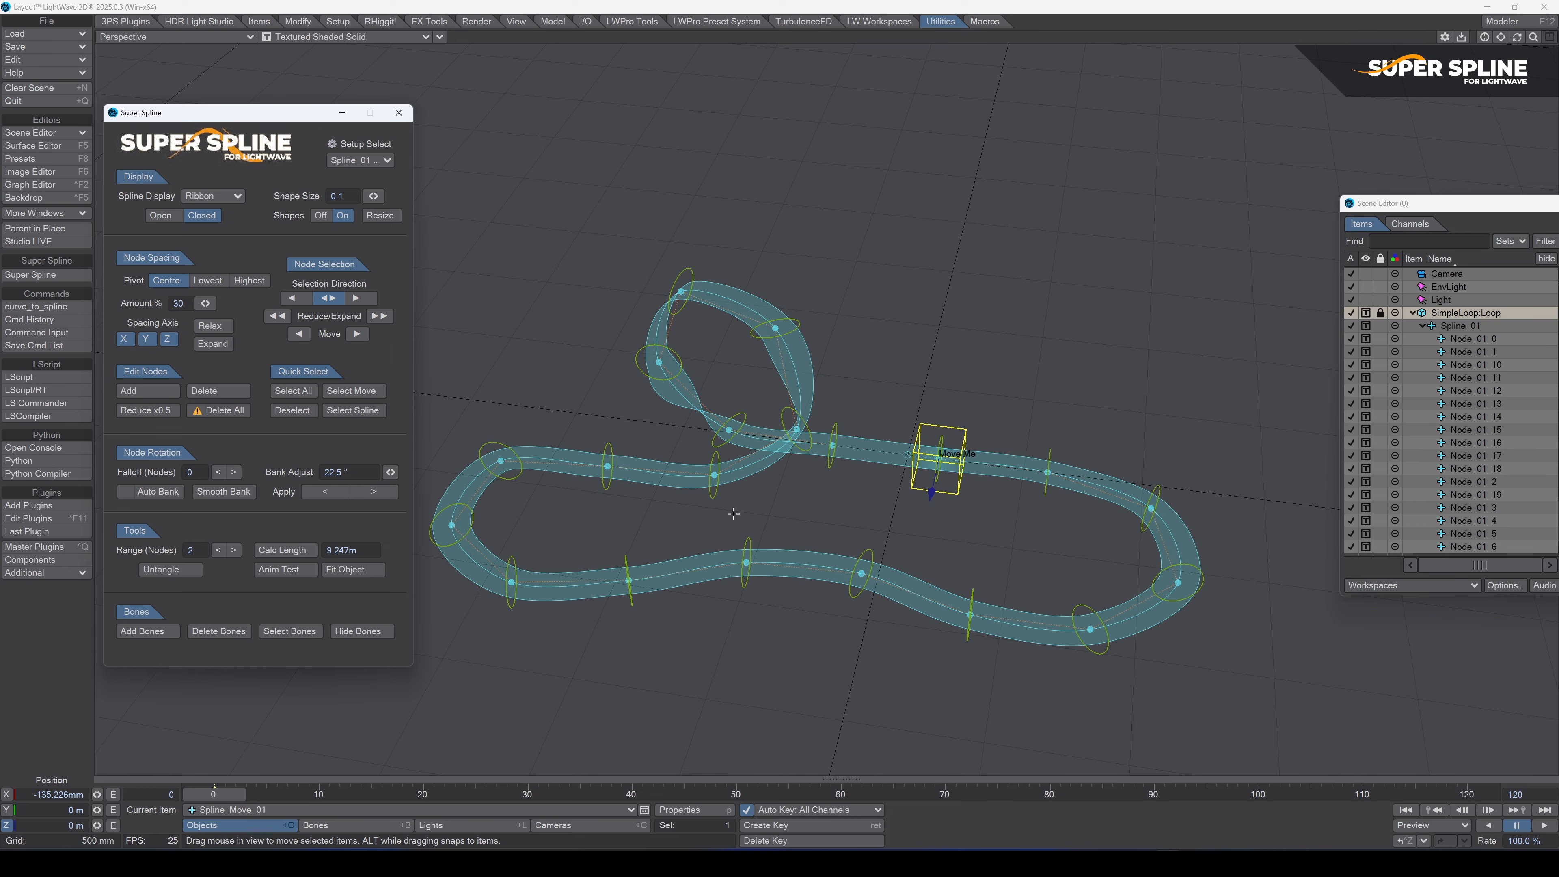
mouse_move(945, 490)
left_mouse_down()
mouse_move(1099, 490)
mouse_move(922, 490)
left_mouse_up()
left_click_drag(939, 326, 878, 578)
left_click_drag(772, 479, 923, 491)
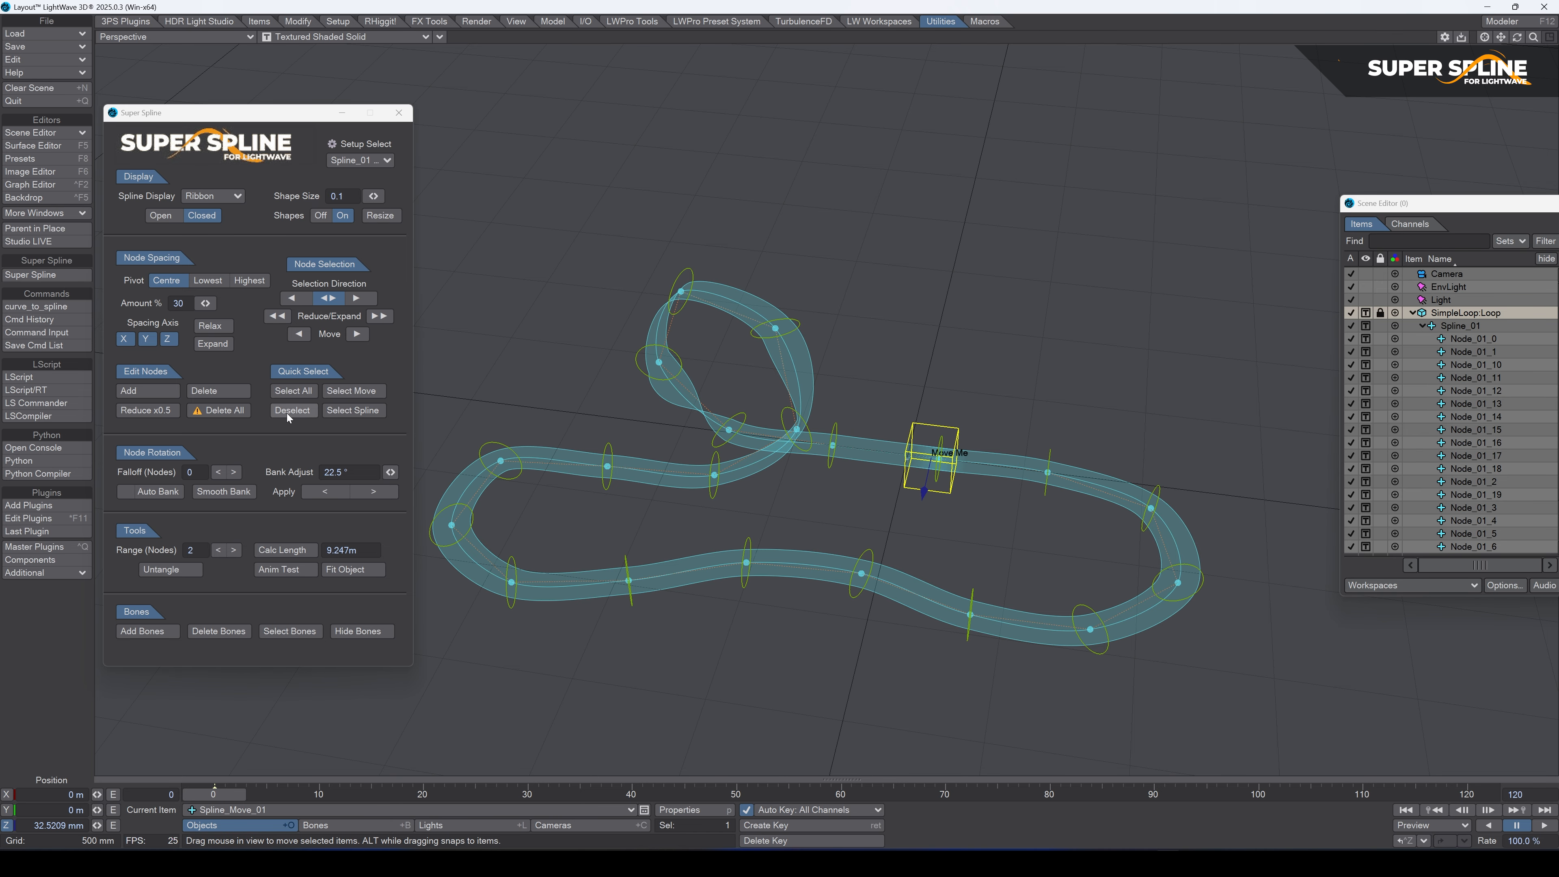
Step: Select the main Spline_01 item and open the Instancer settings in its object properties
left_click(368, 411)
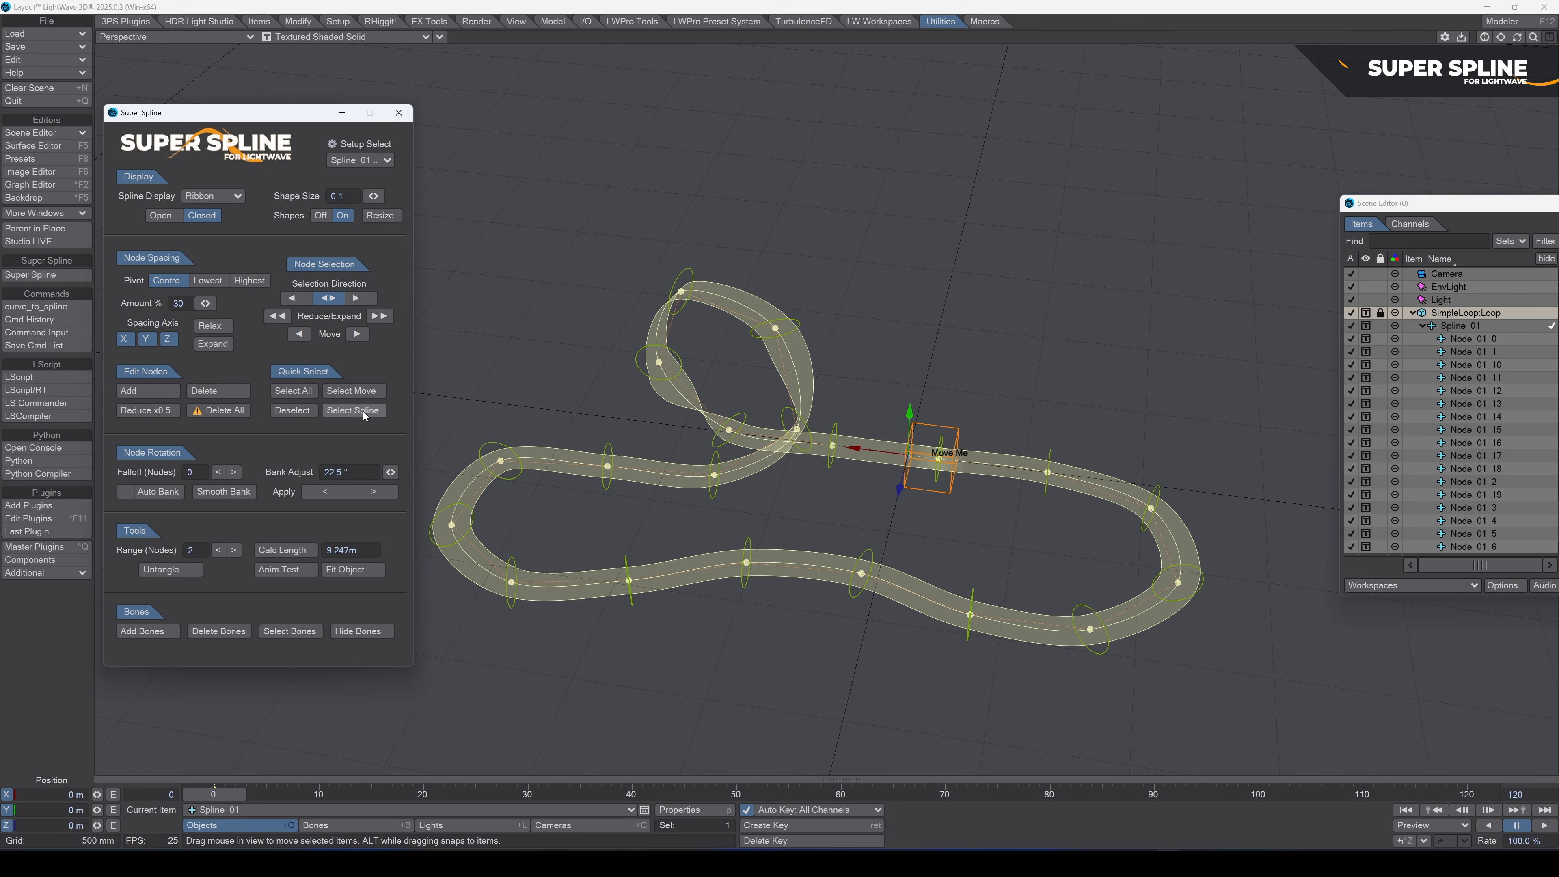
key("p")
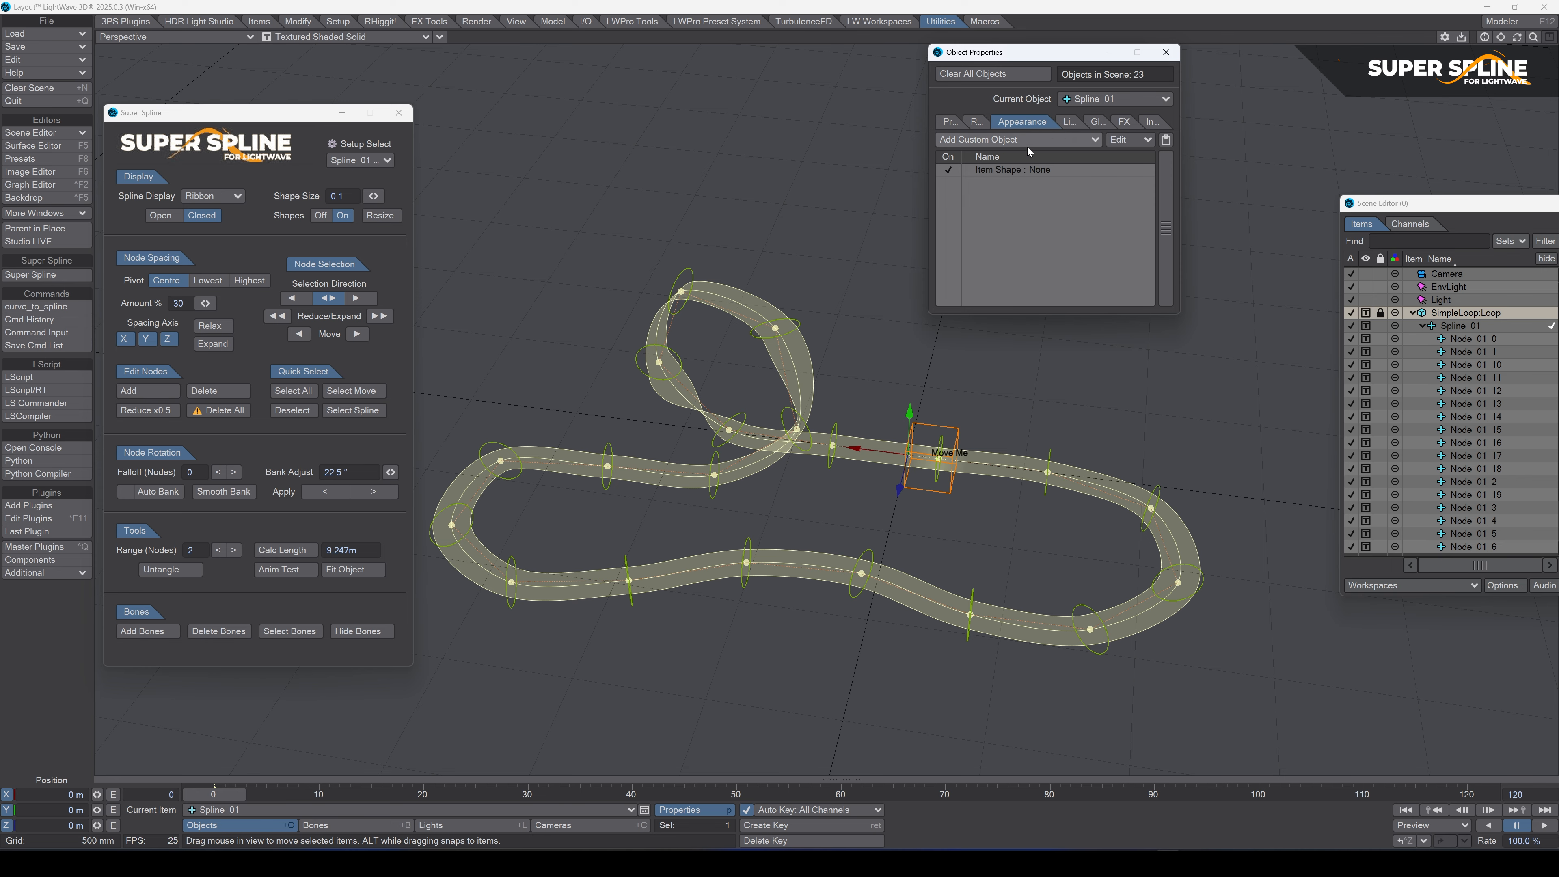
left_click(1033, 141)
left_click(1164, 102)
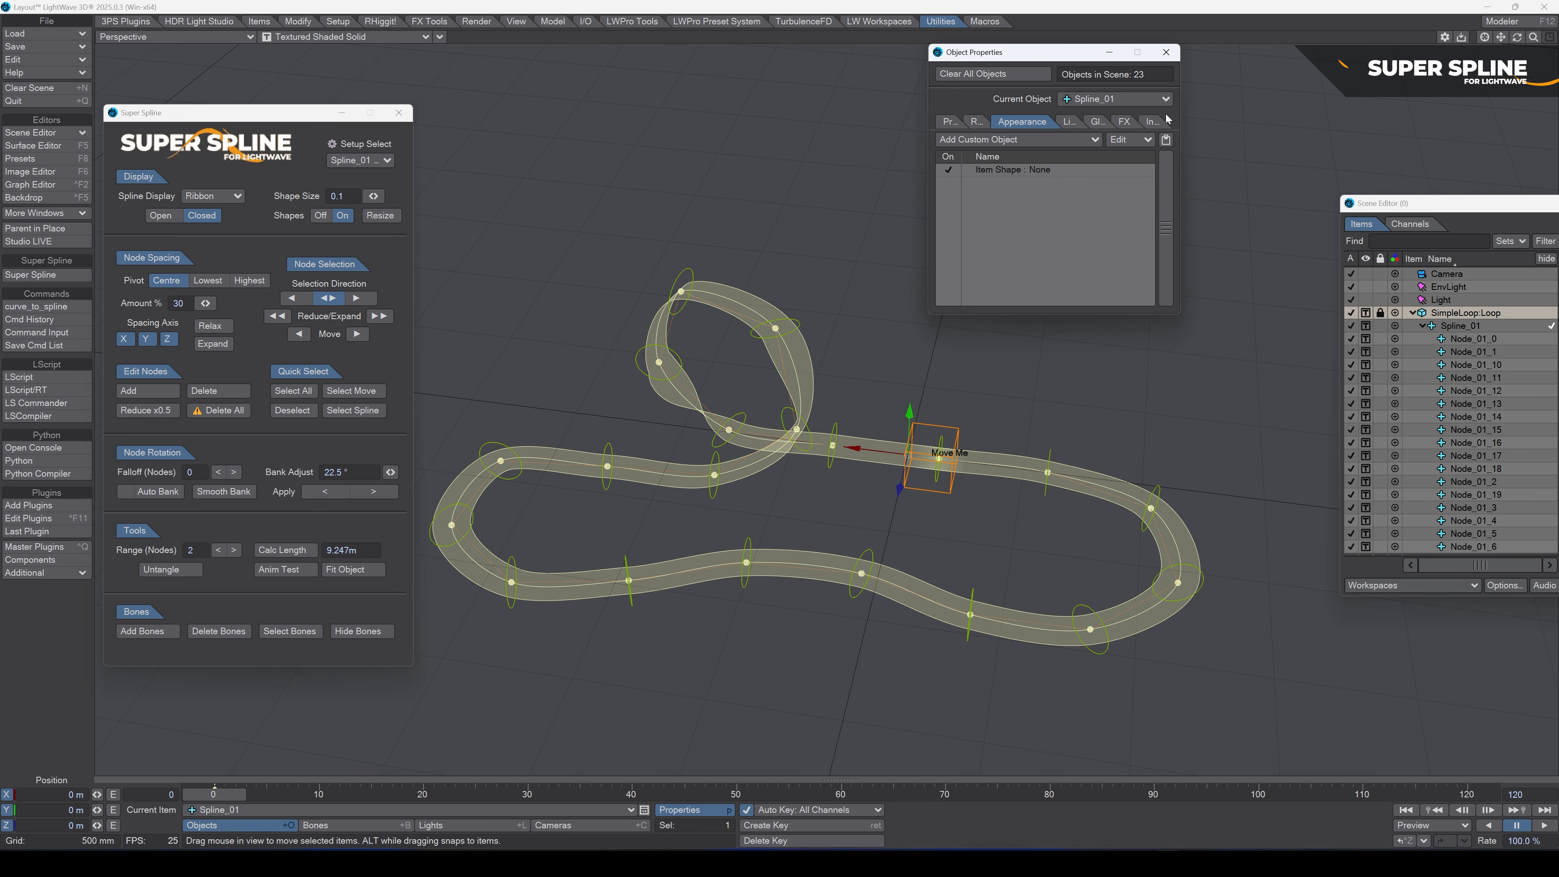
left_click(1152, 121)
left_click(970, 140)
left_click(975, 140)
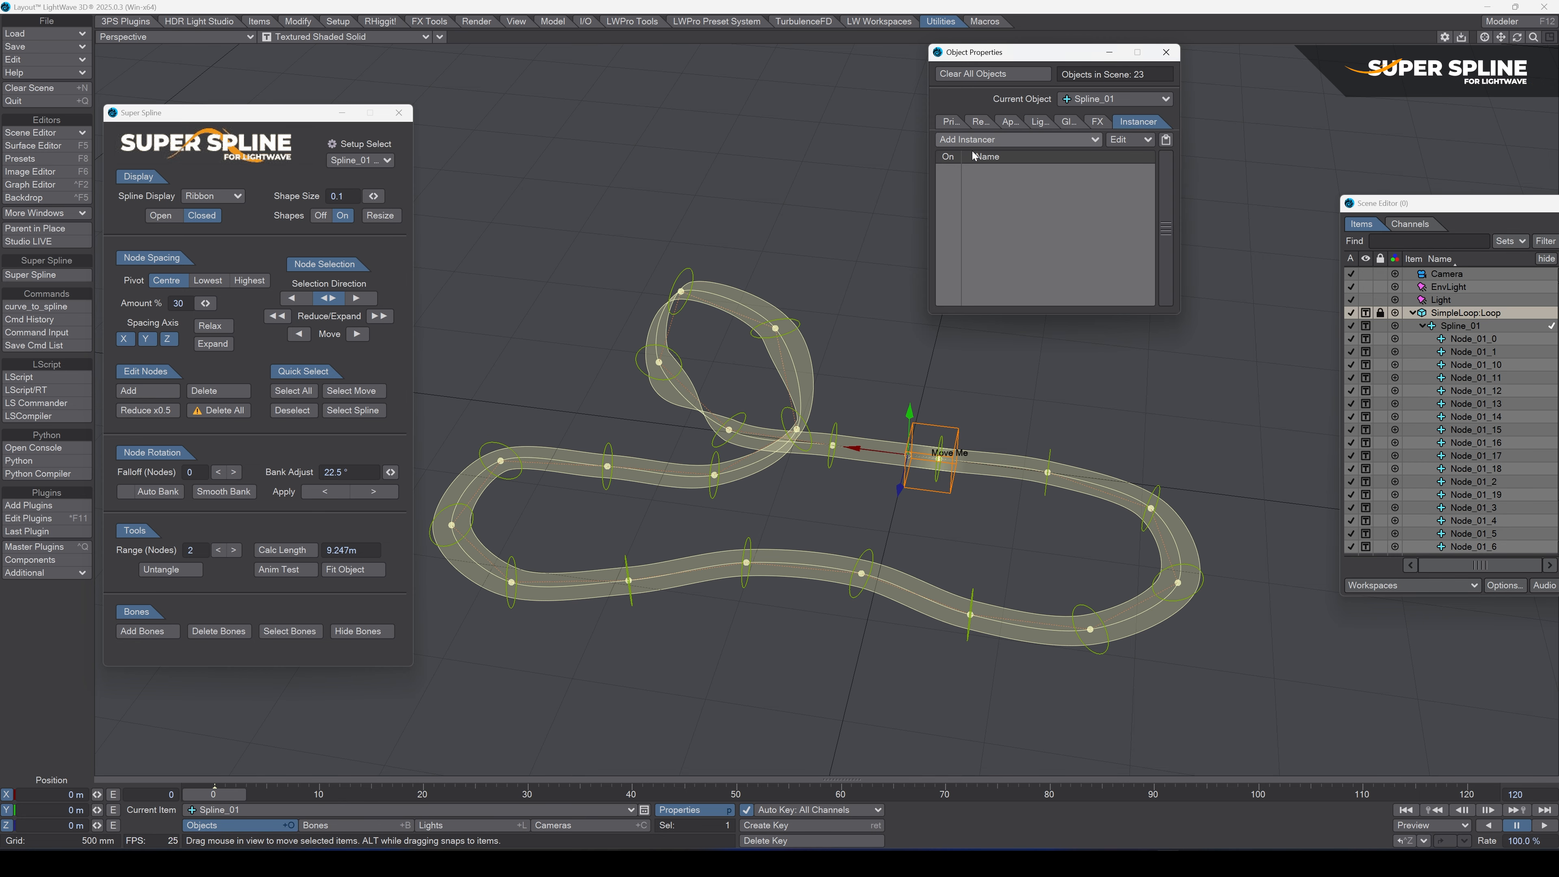